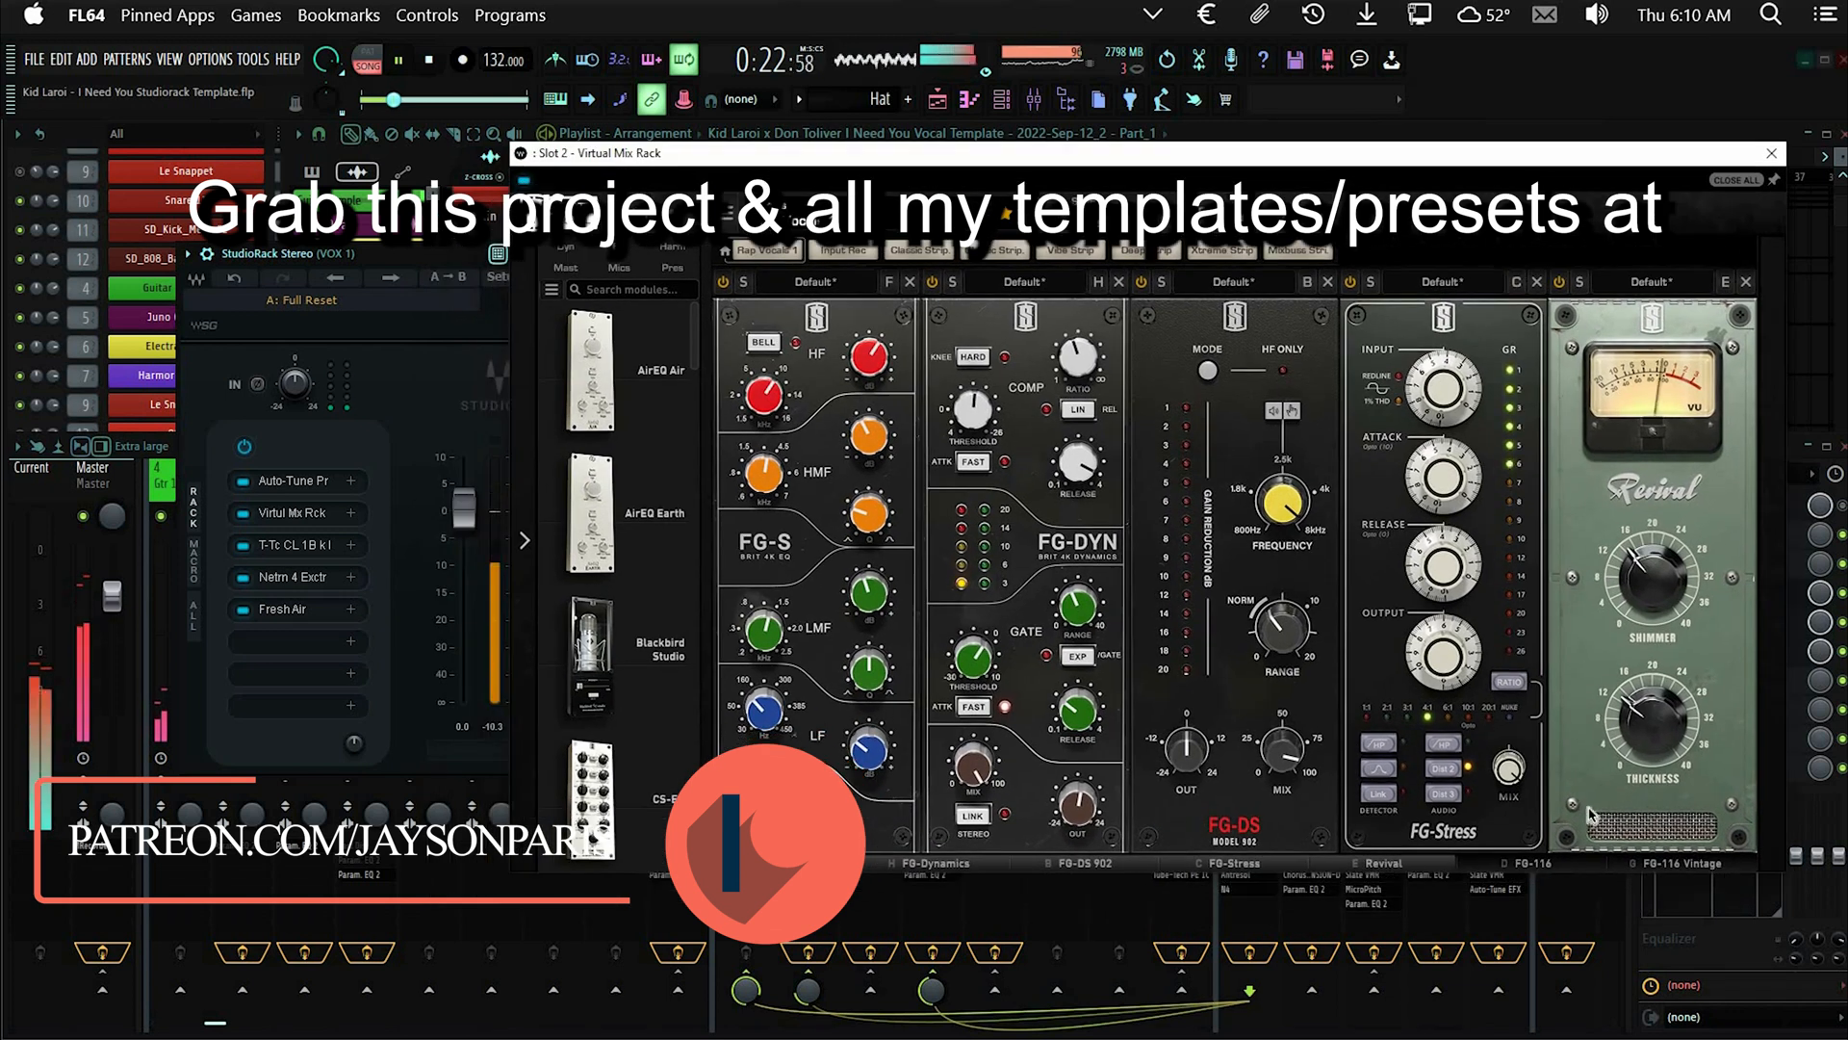
# Review the VOX 1 StudioRack chain: Virtual Mix Rack modules, Tube-Tech CL 1B, Neutron 4 Exciter and Fresh Air
pyautogui.click(1702, 864)
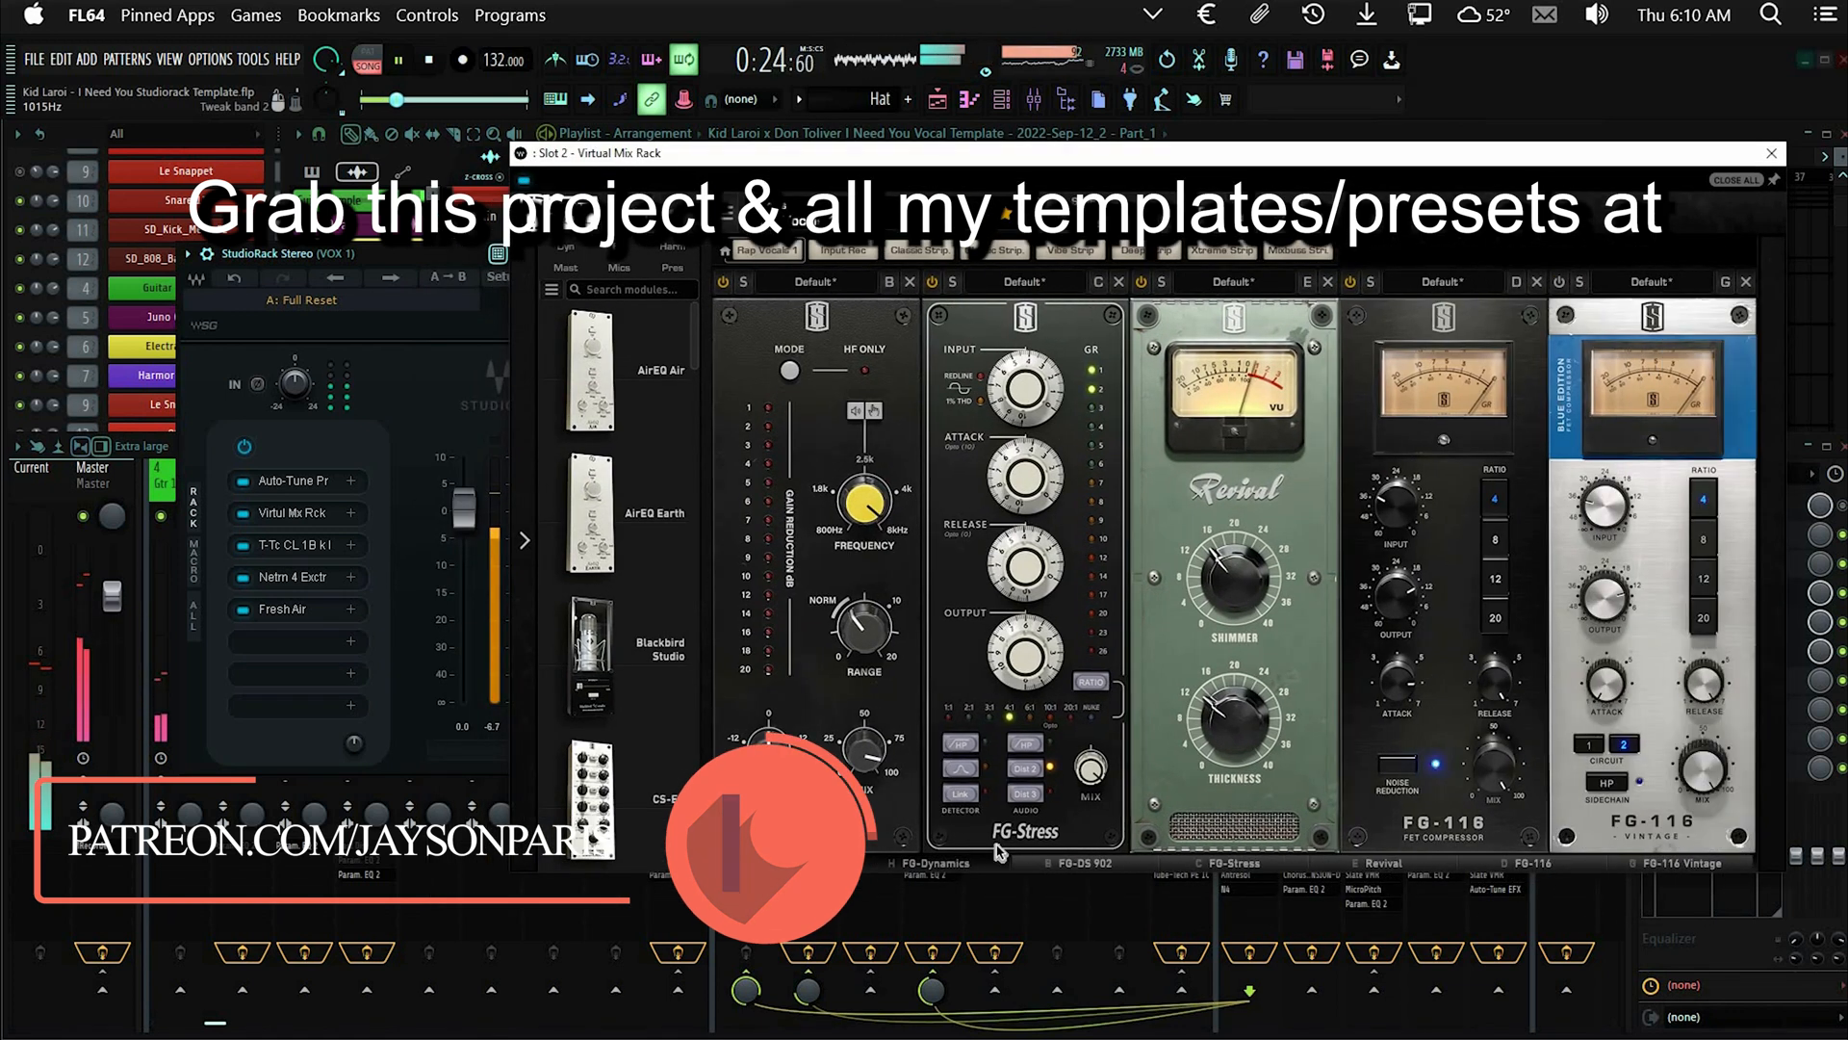
pyautogui.click(959, 864)
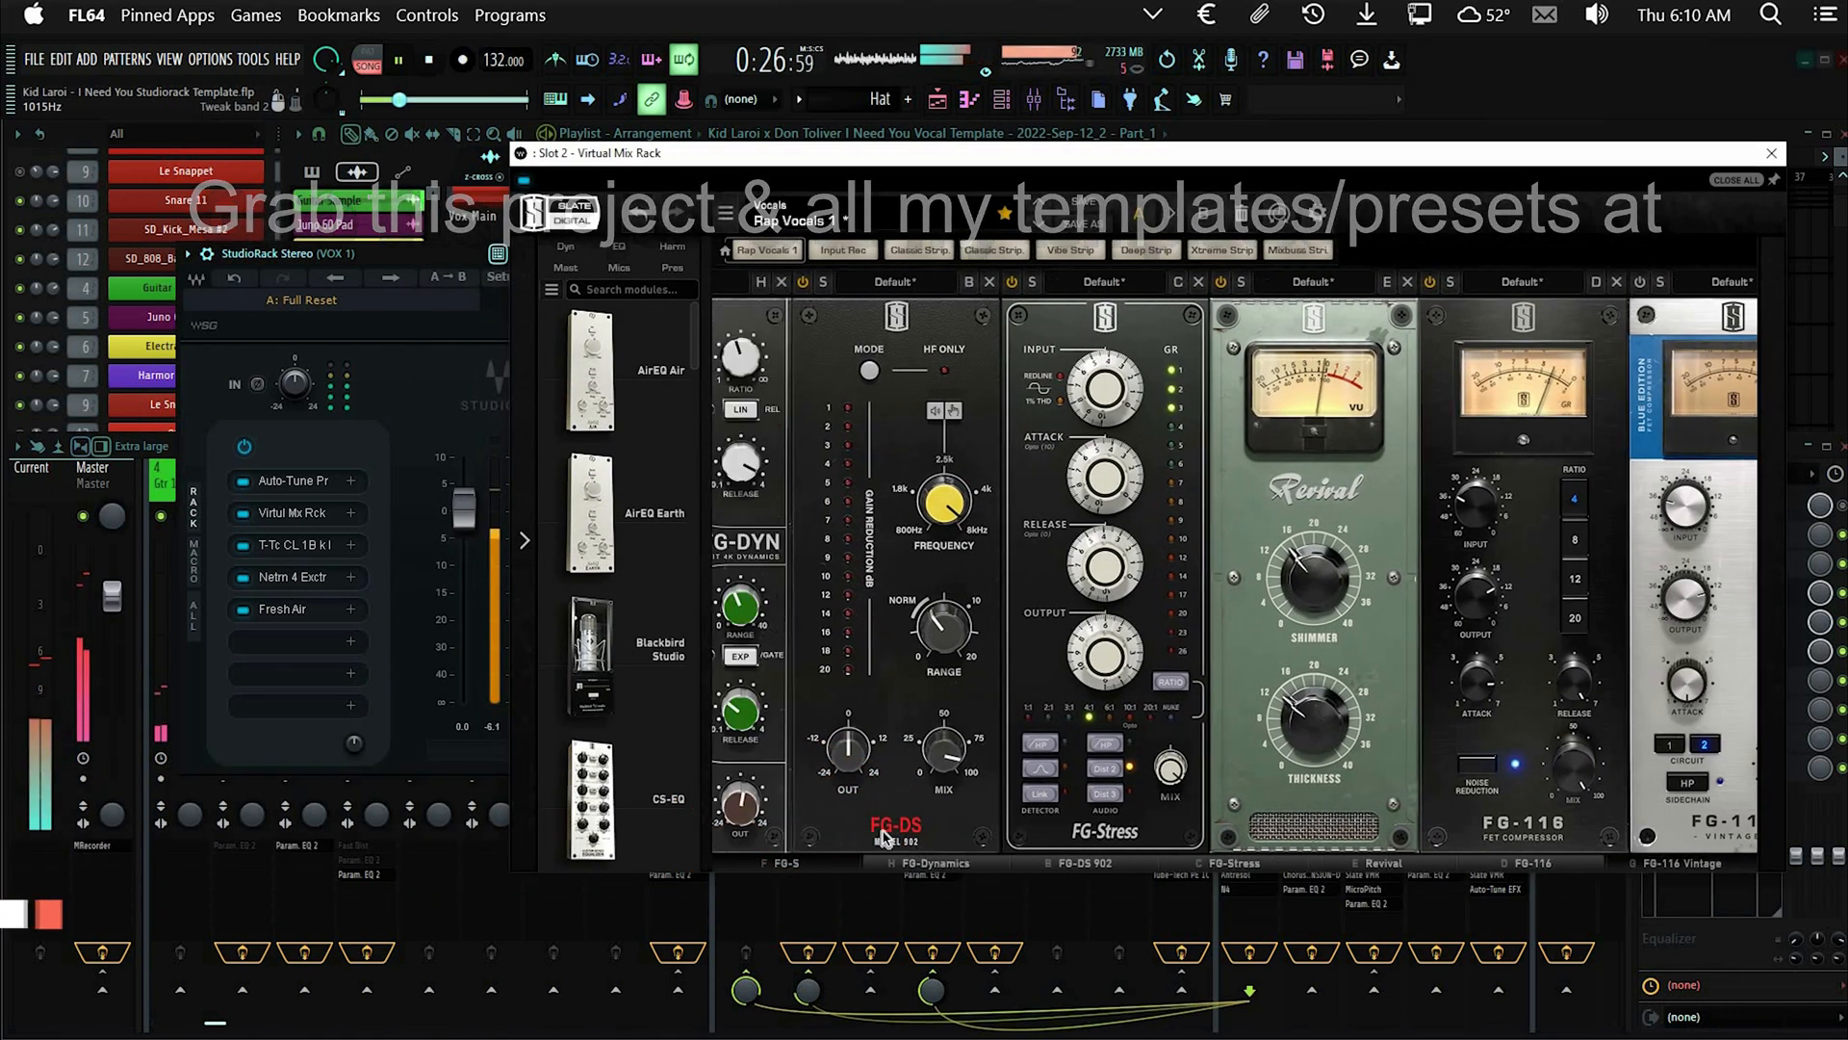
pyautogui.click(294, 547)
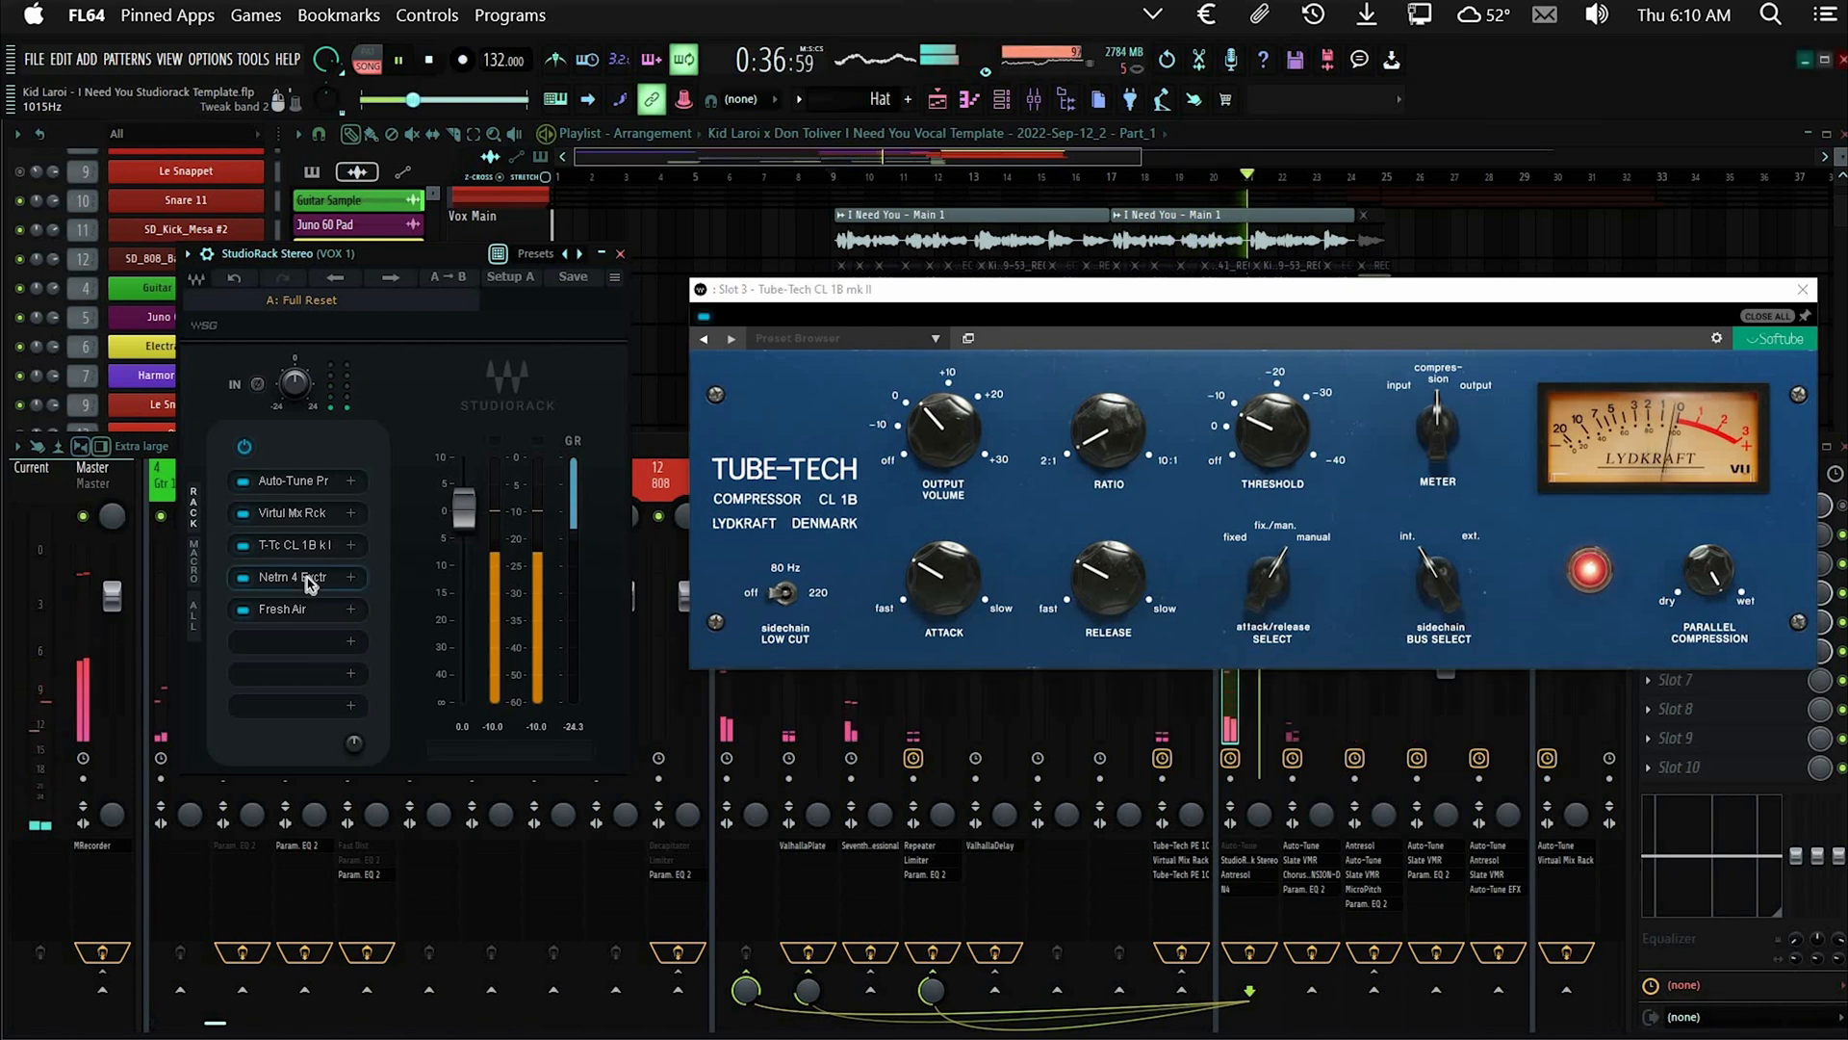
pyautogui.click(310, 582)
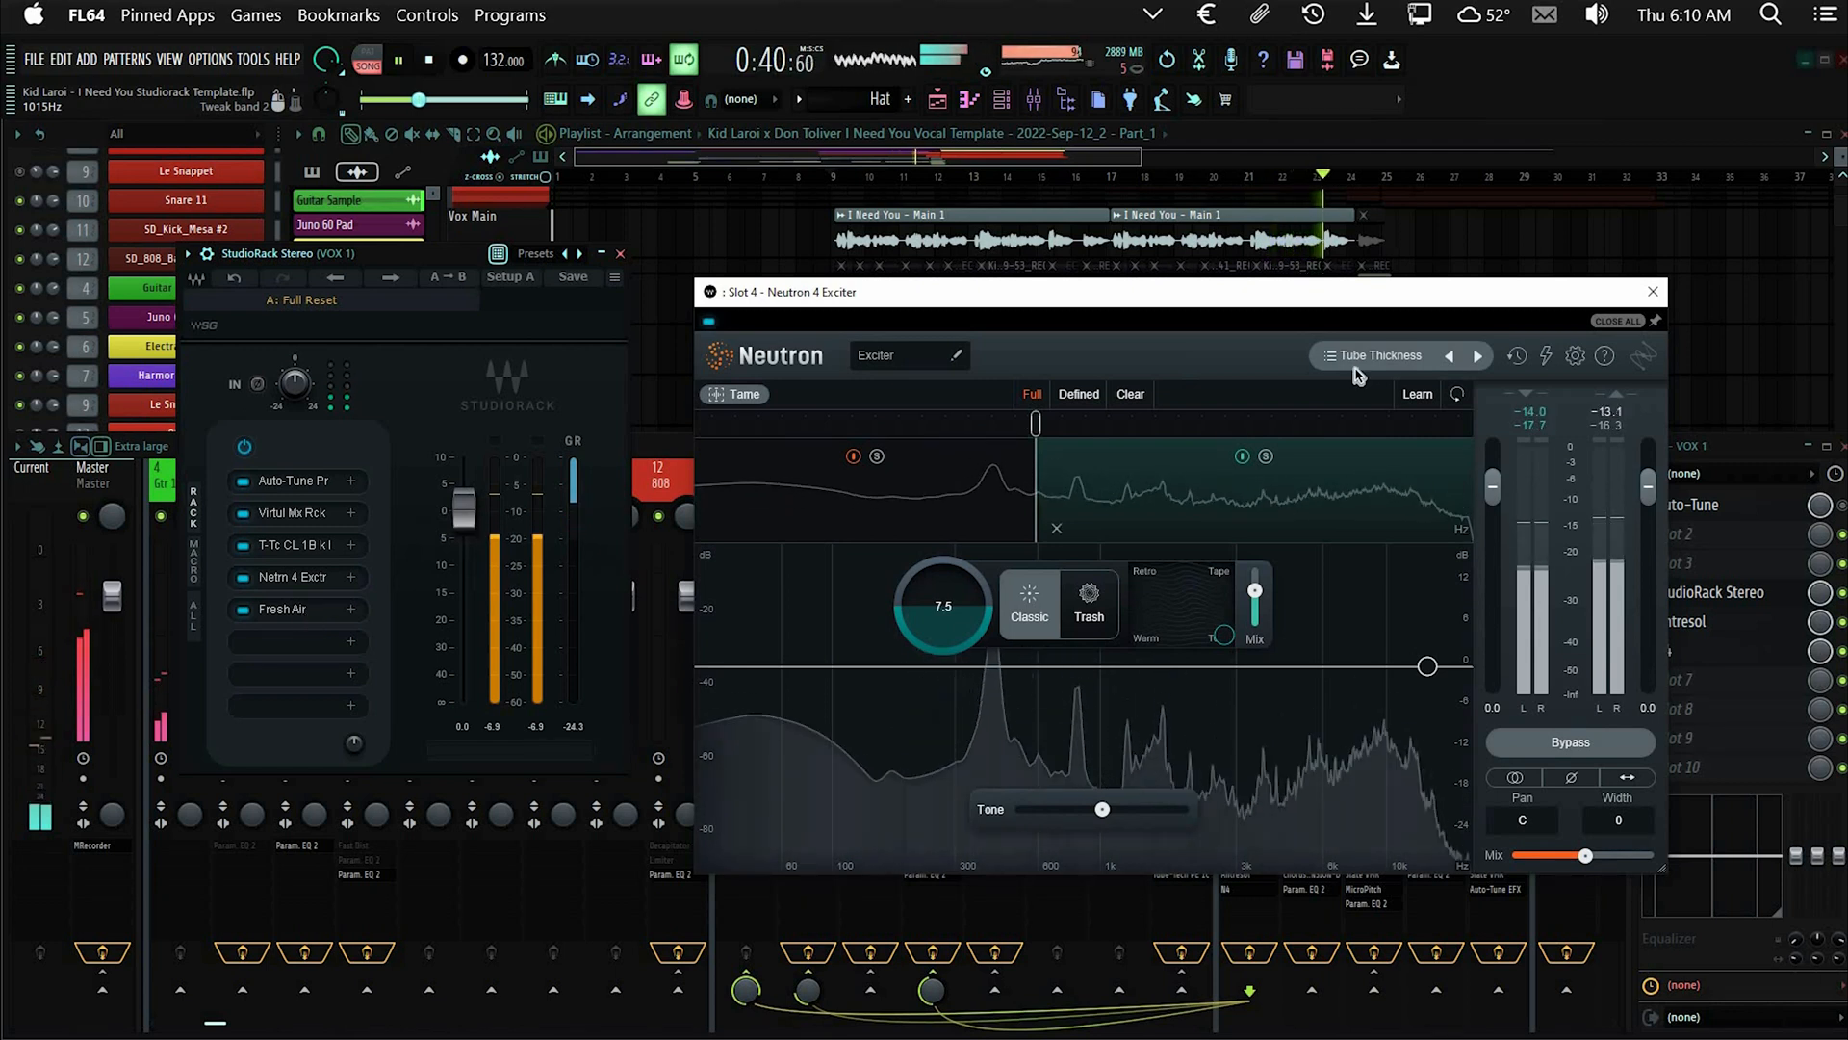
pyautogui.click(306, 612)
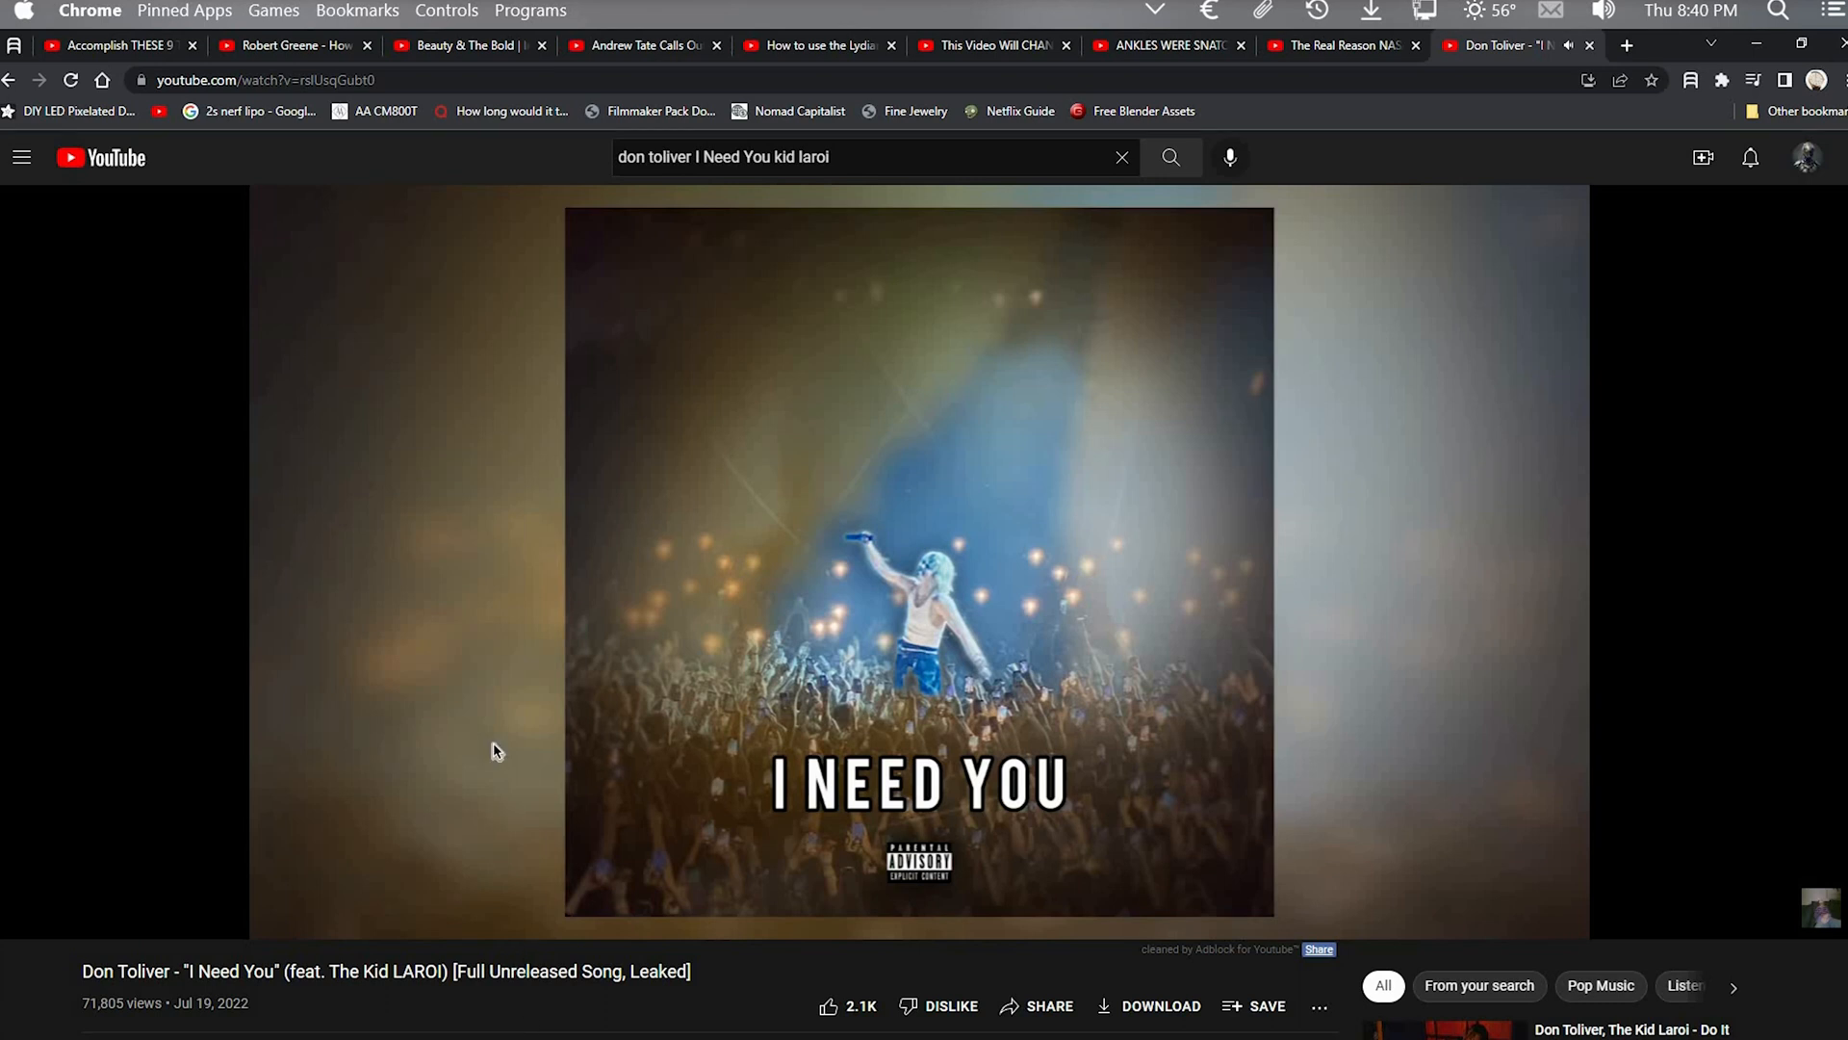
pyautogui.moveTo(495, 770)
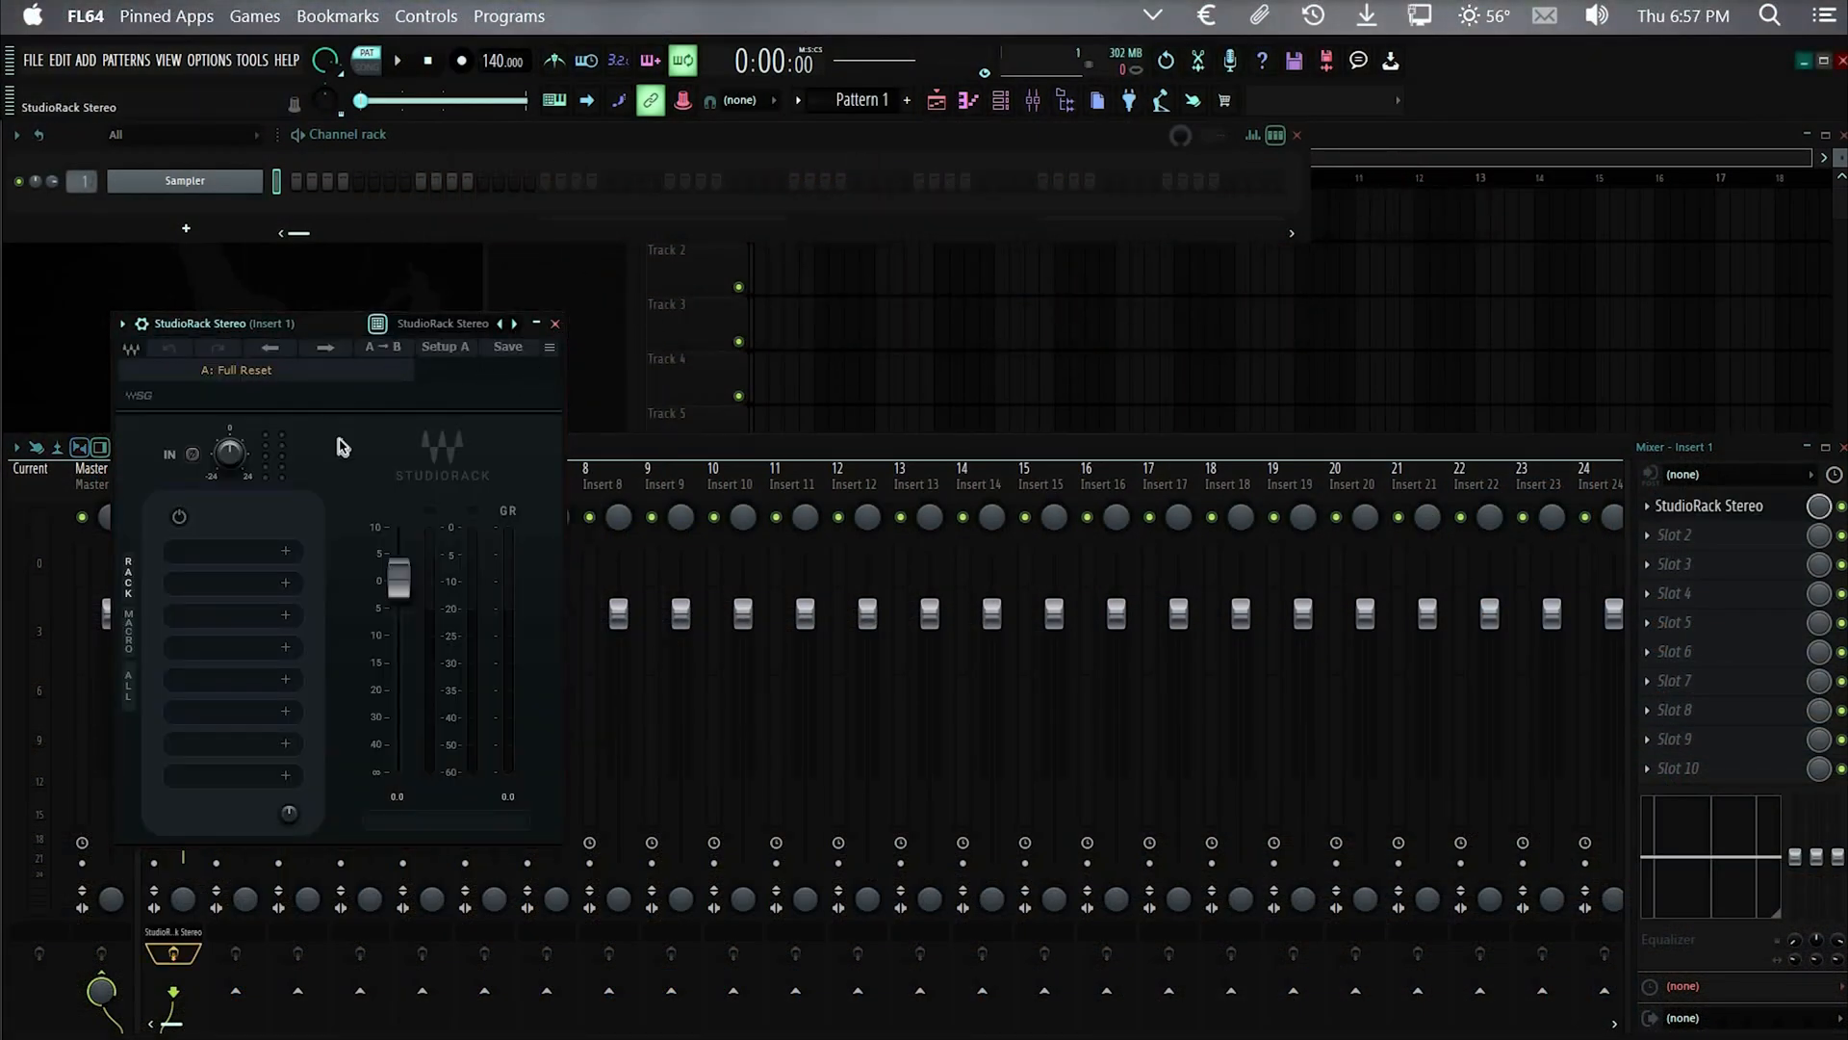
# Load the preset file Kid Laroi - I Need You VOCAL.xps into StudioRack Stereo on Insert 1
pyautogui.click(317, 369)
pyautogui.moveTo(443, 535)
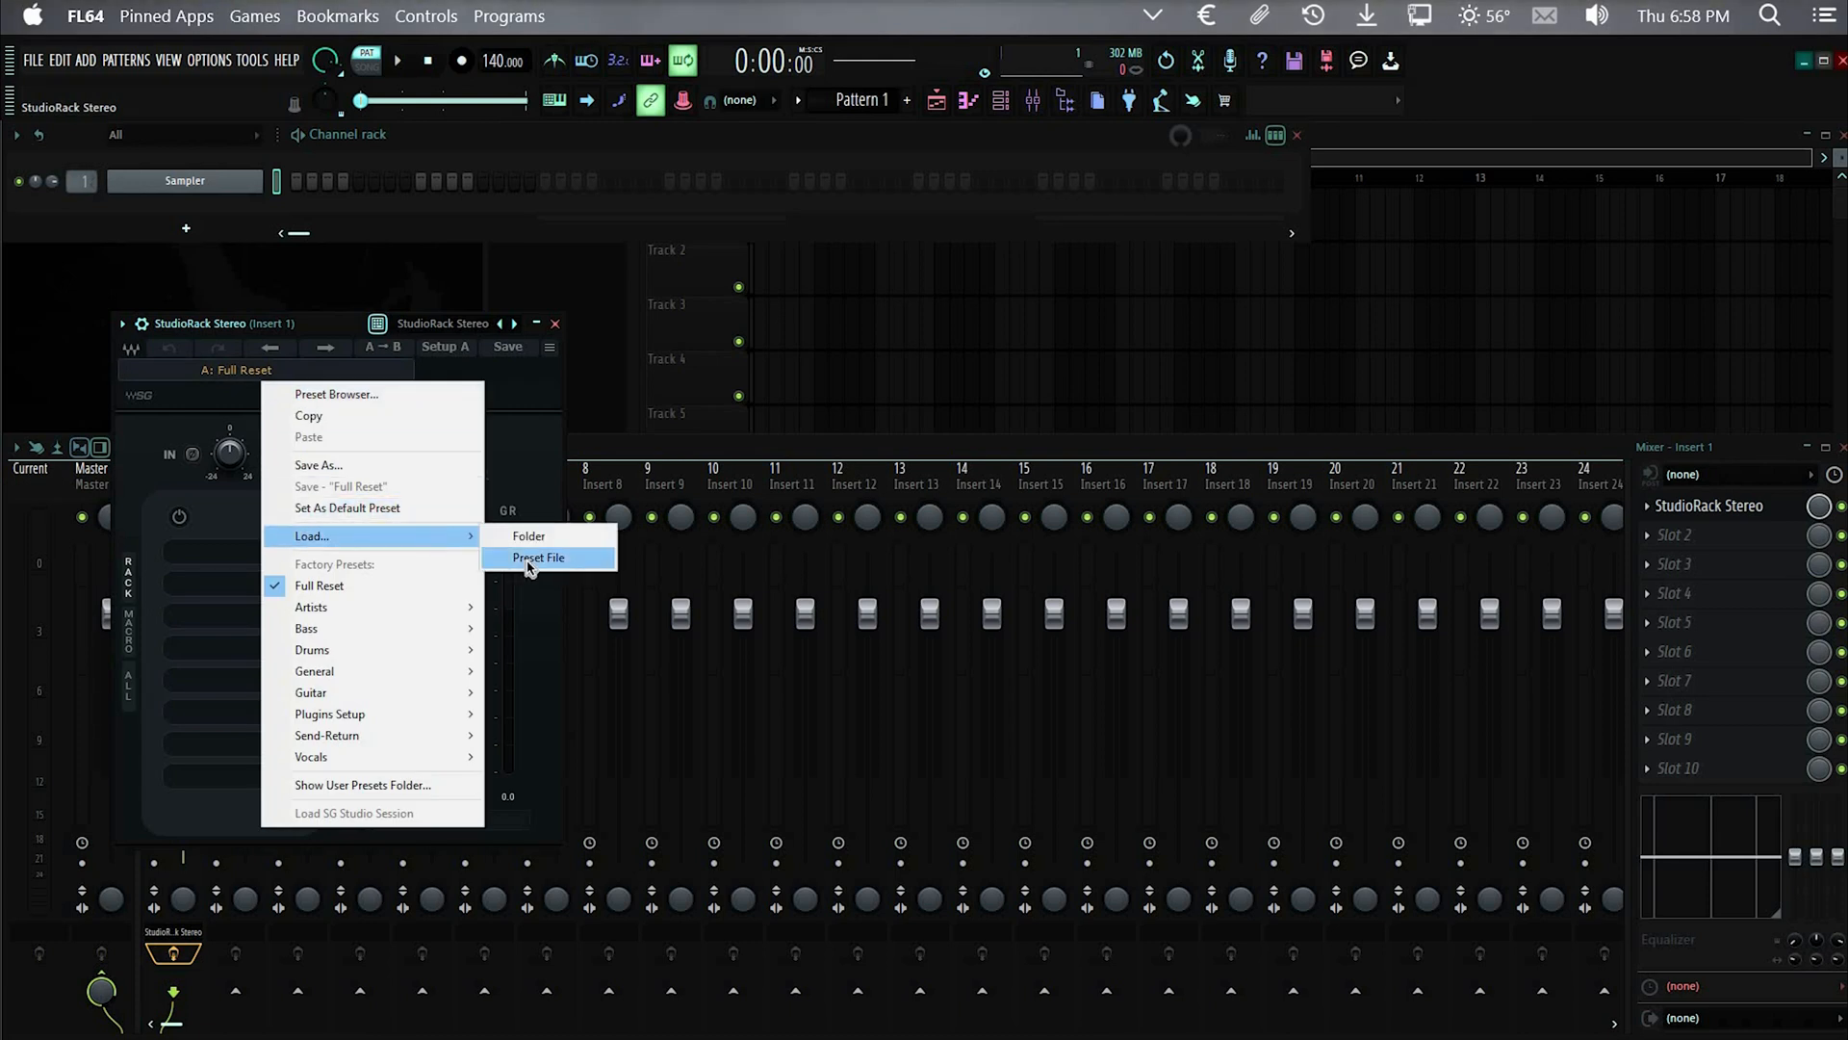
pyautogui.click(528, 558)
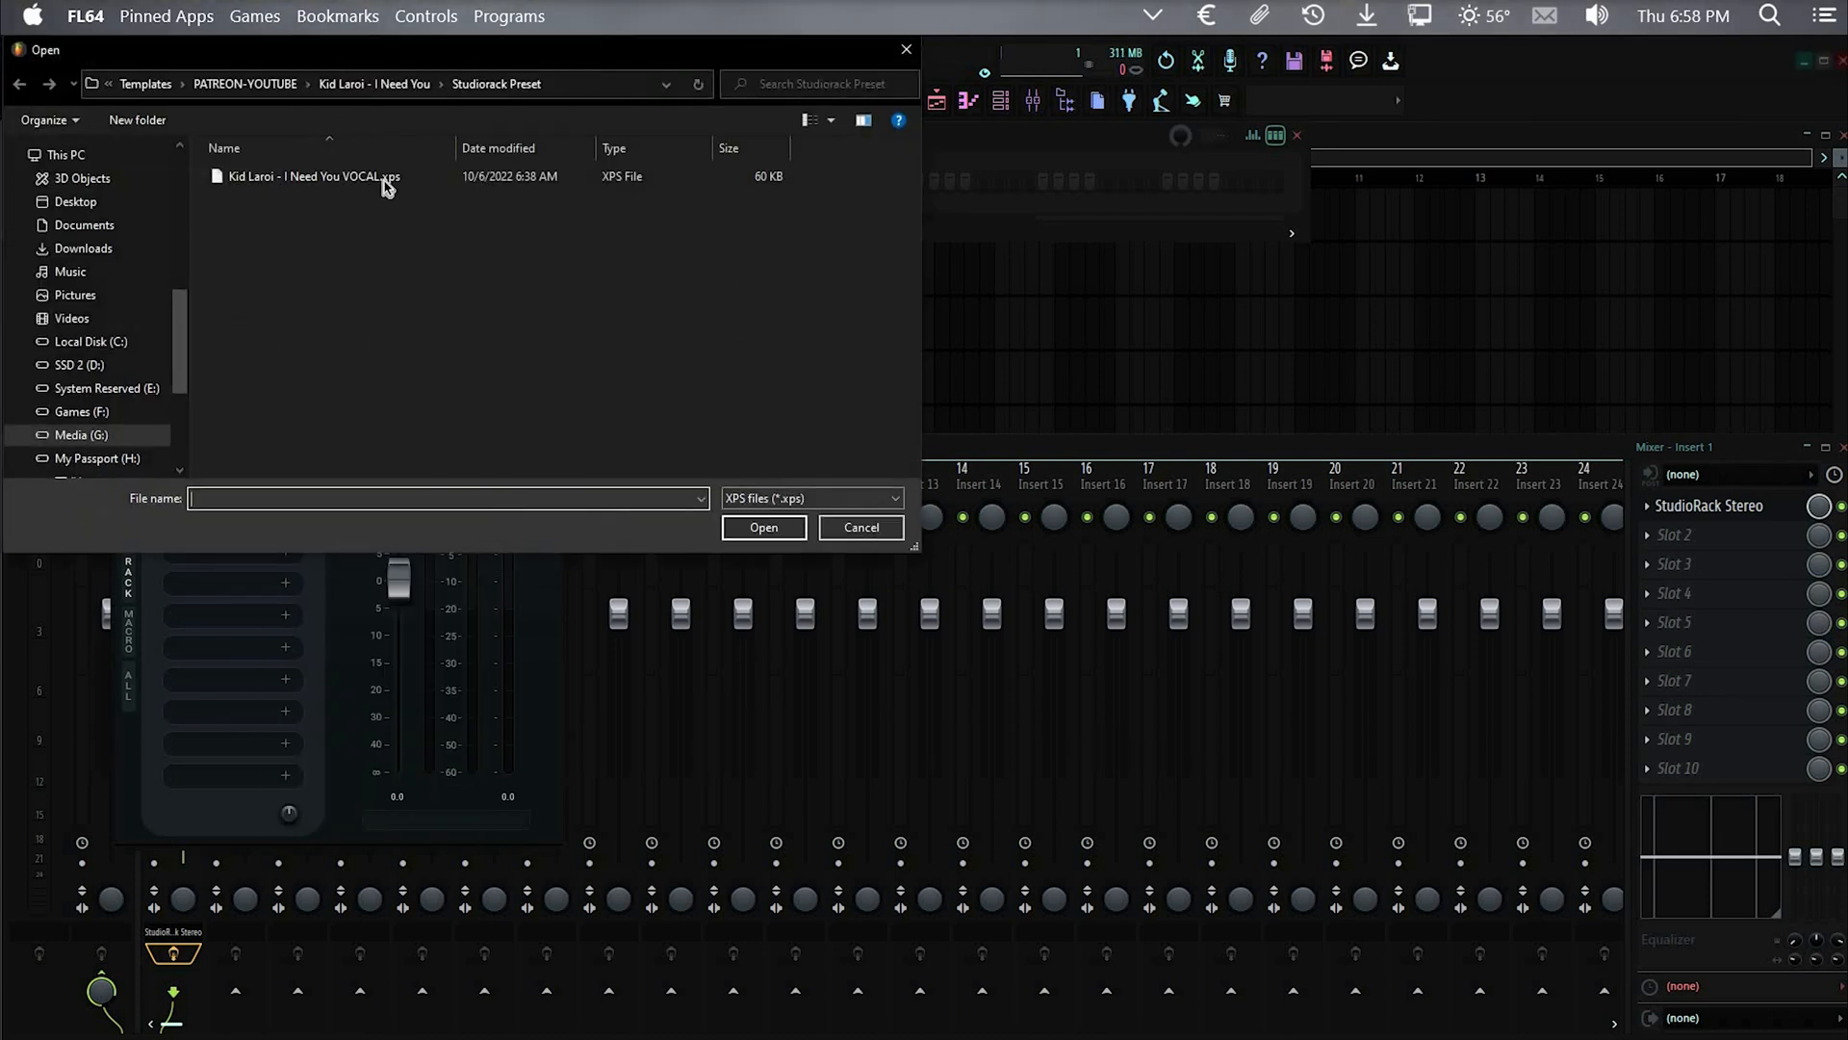
pyautogui.doubleClick(386, 179)
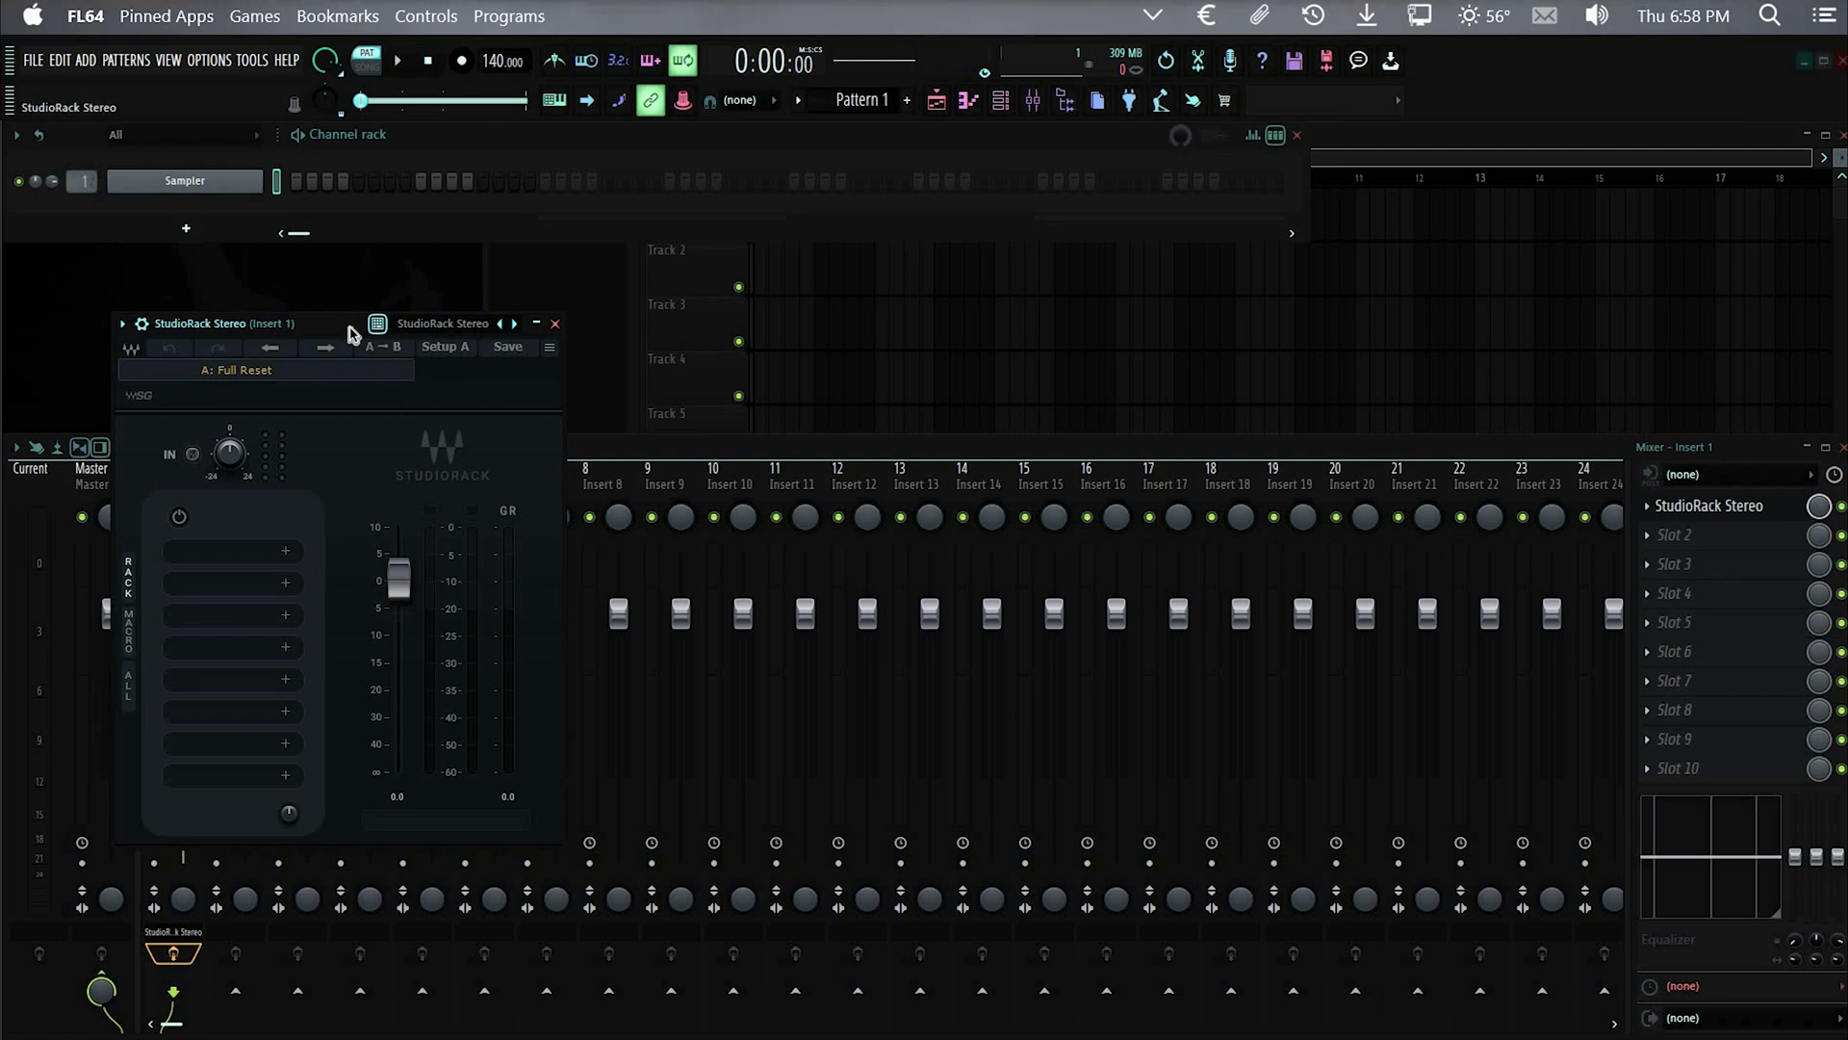
# Inspect Insert 1's latency indicator and the Auto-Tune Pro settings in the loaded StudioRack chain
pyautogui.click(157, 843)
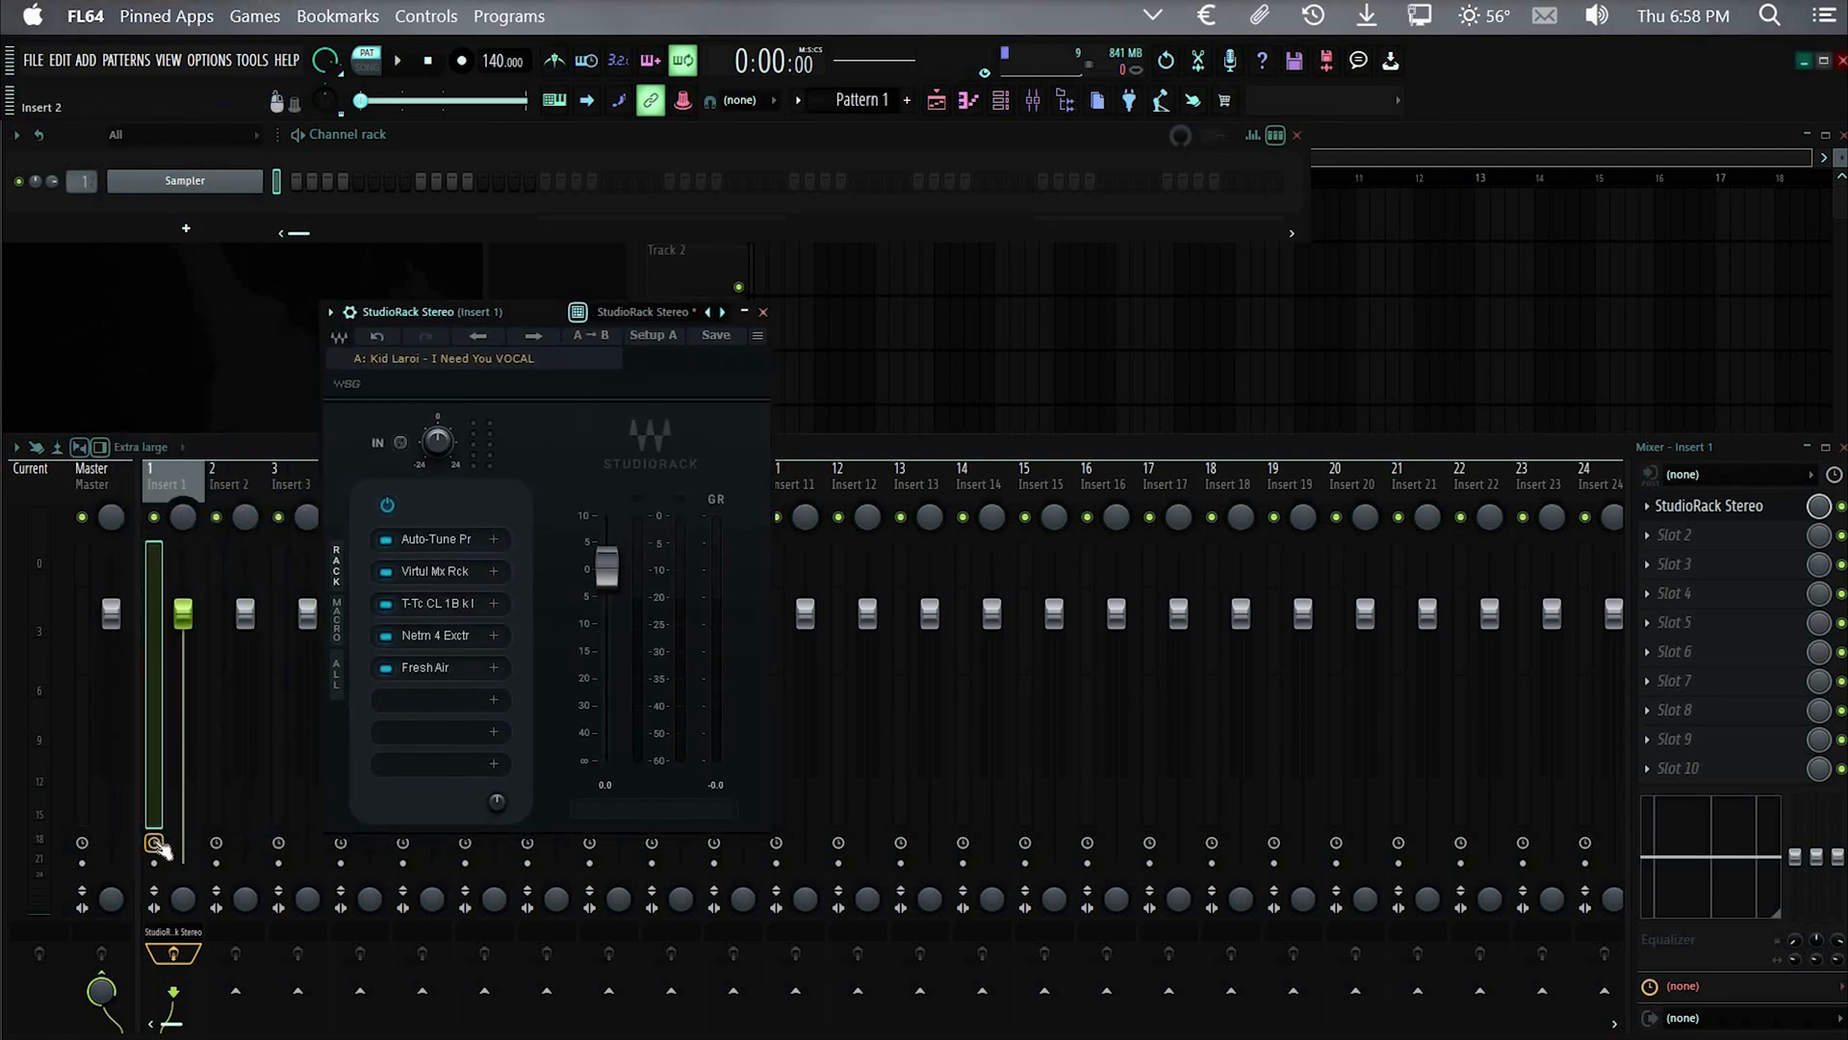
pyautogui.click(433, 539)
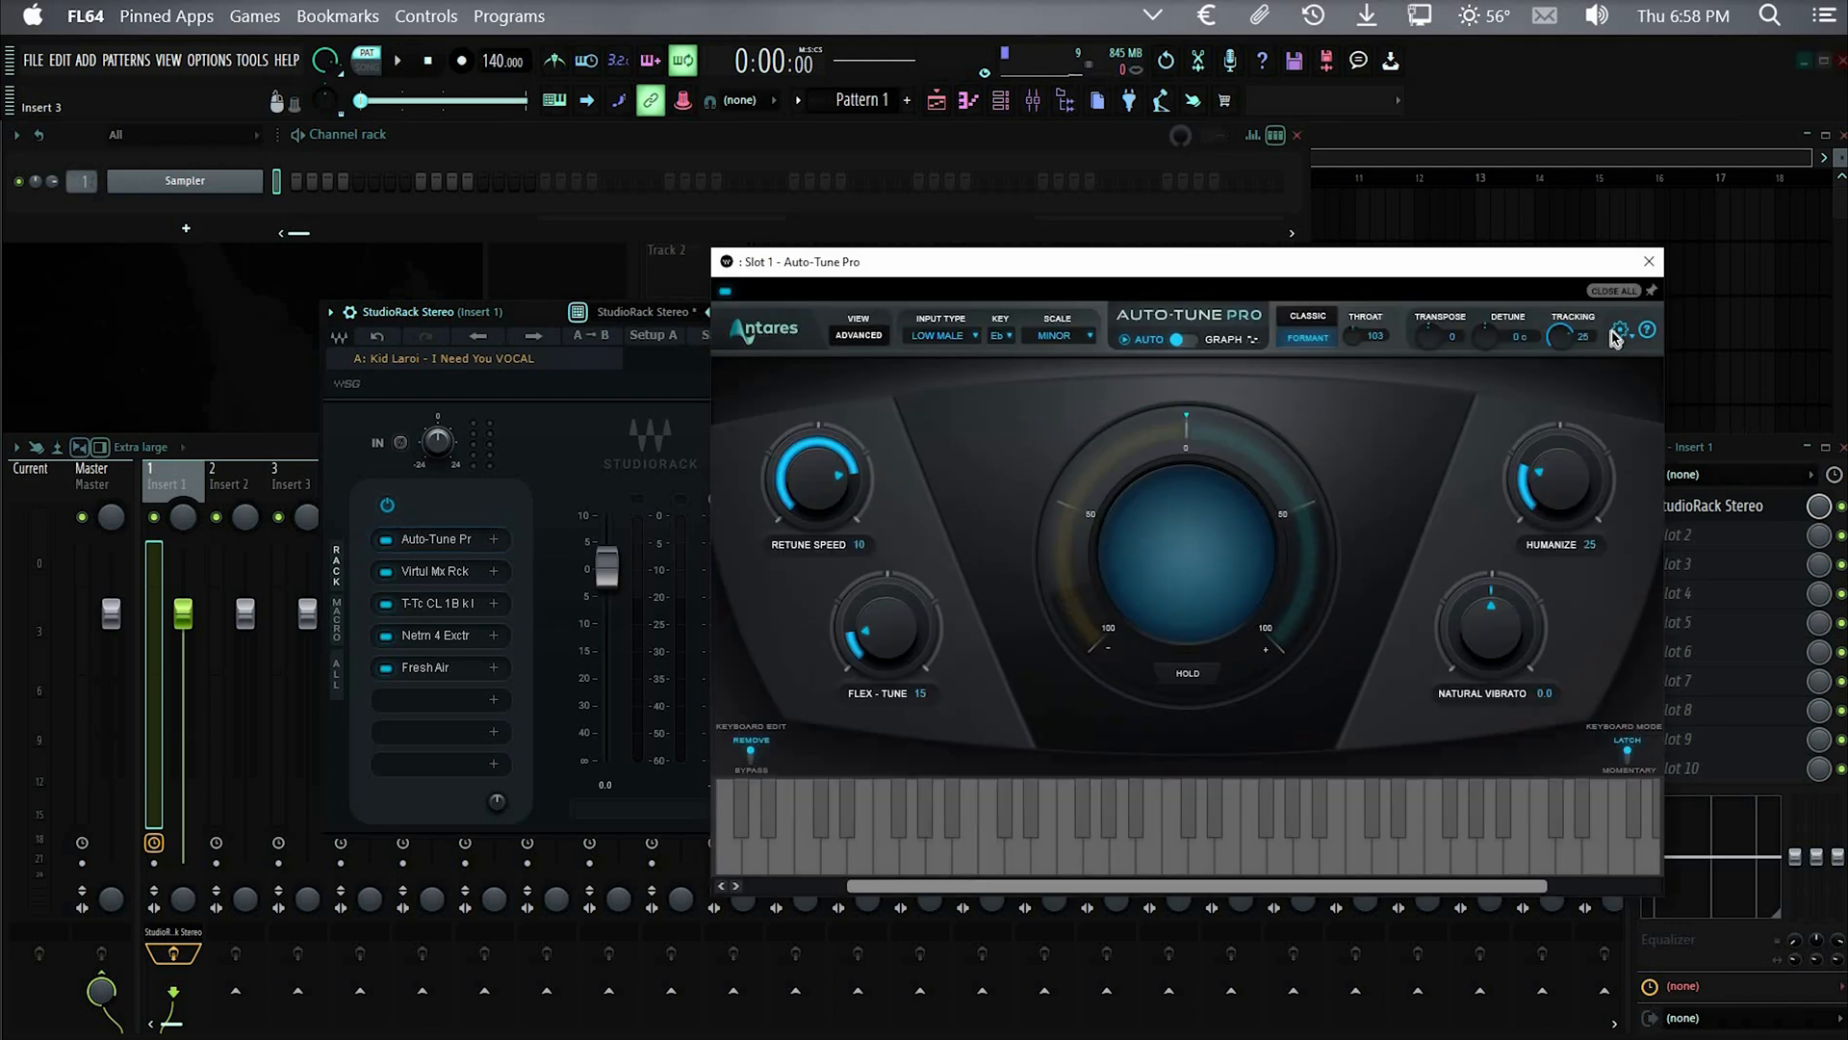
pyautogui.click(1629, 325)
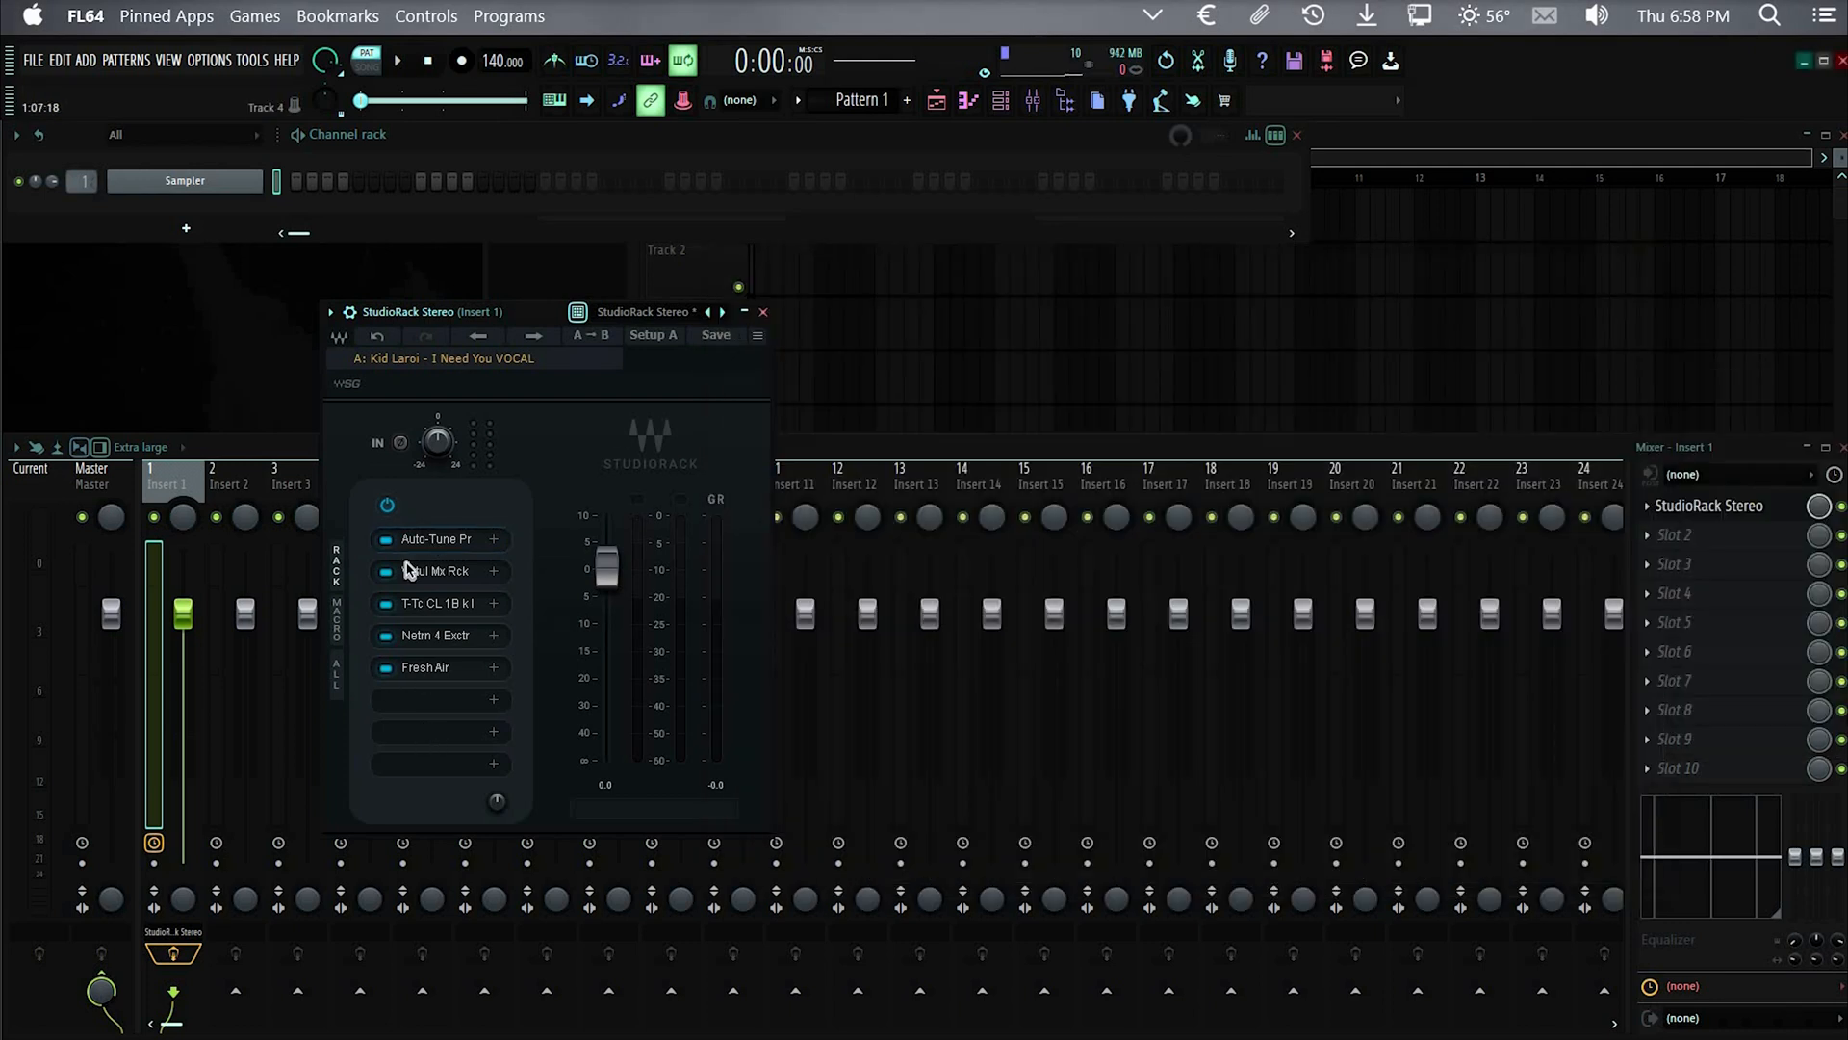
# Check the audio device and buffer length in the audio settings, then close the settings
pyautogui.click(205, 60)
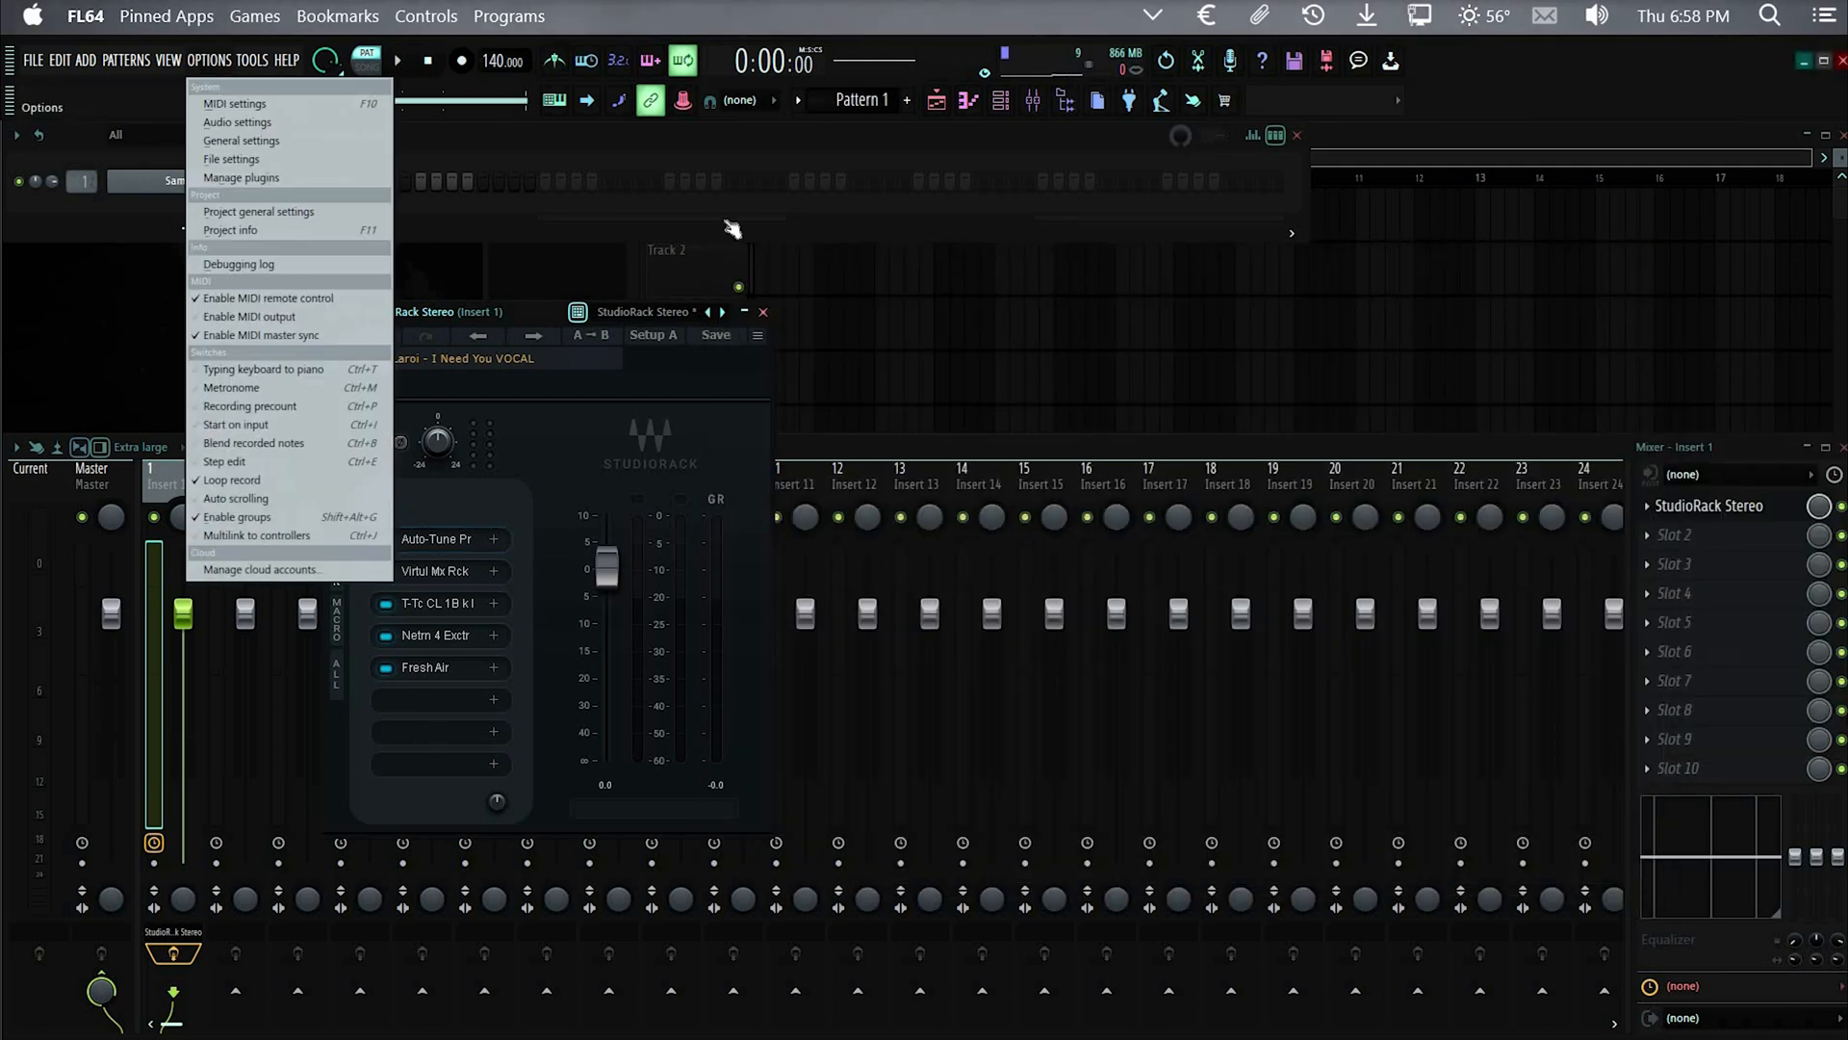
pyautogui.click(241, 123)
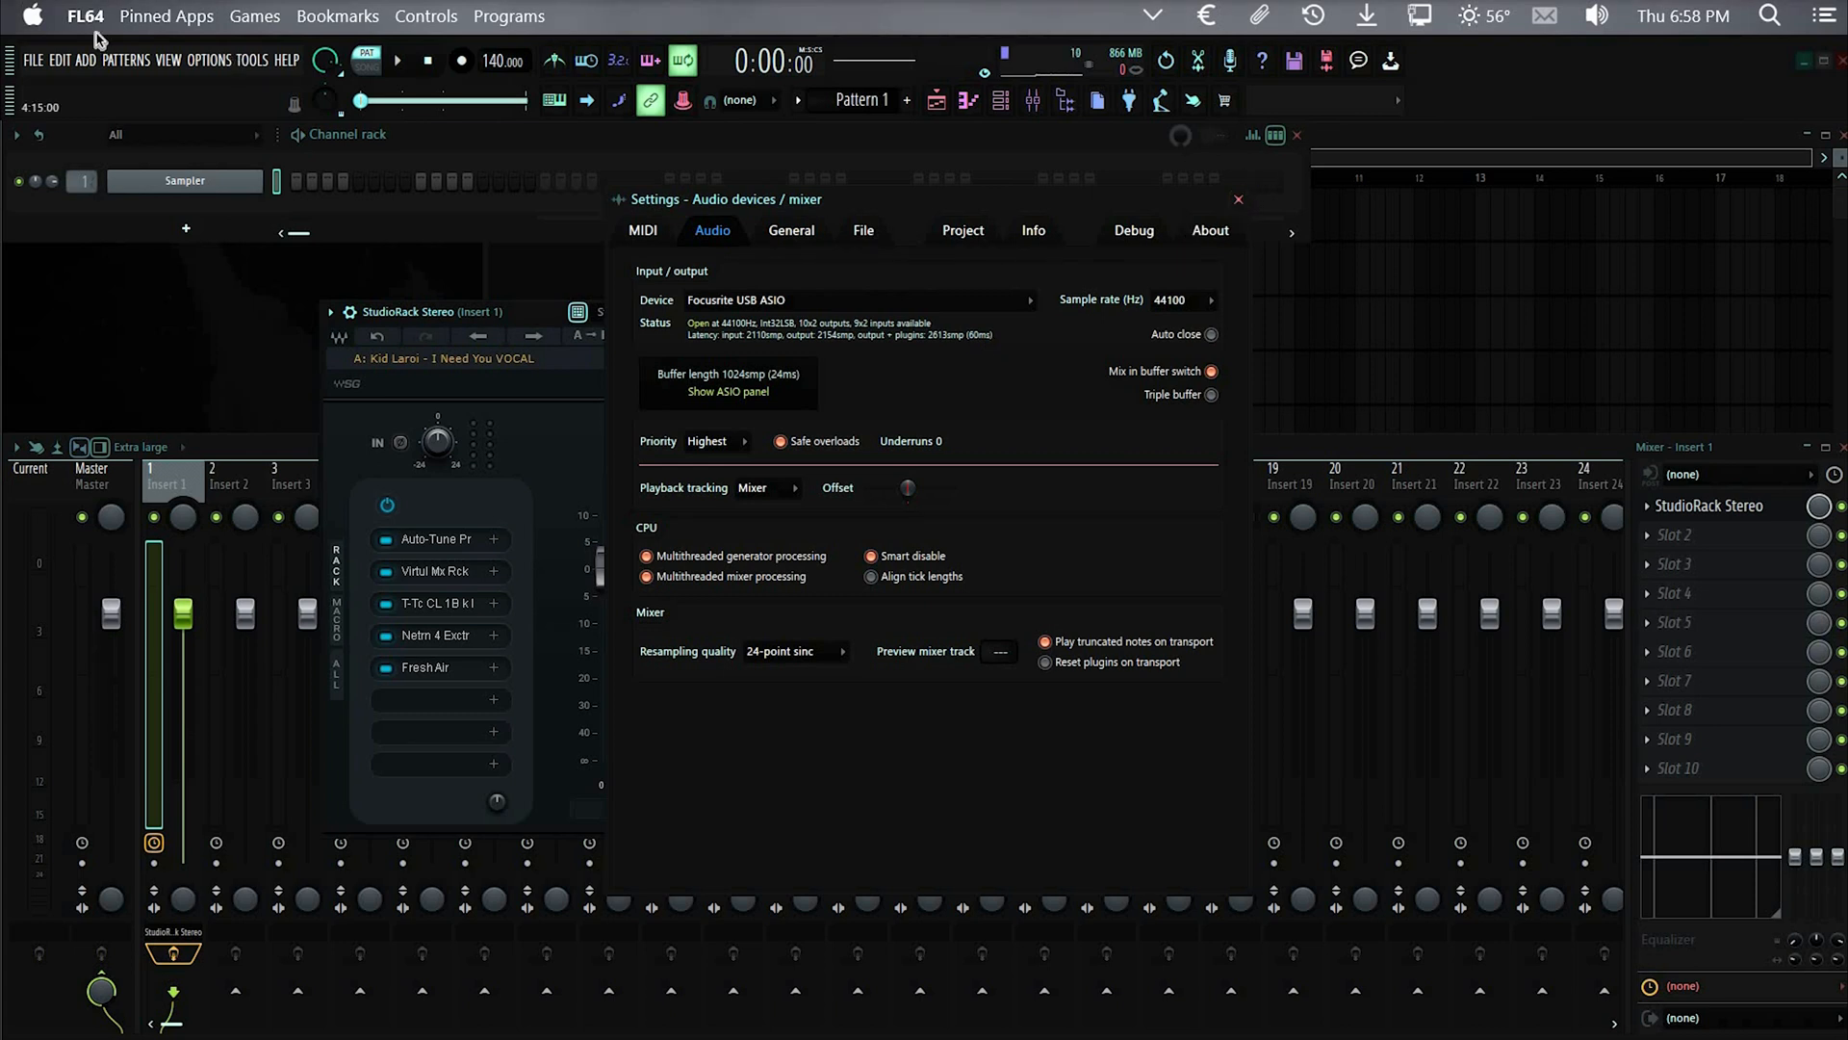
pyautogui.press('Escape')
# Show the plugin performance monitor, narrow its window and examine StudioRack Stereo's CPU usage
pyautogui.click(167, 59)
pyautogui.click(256, 325)
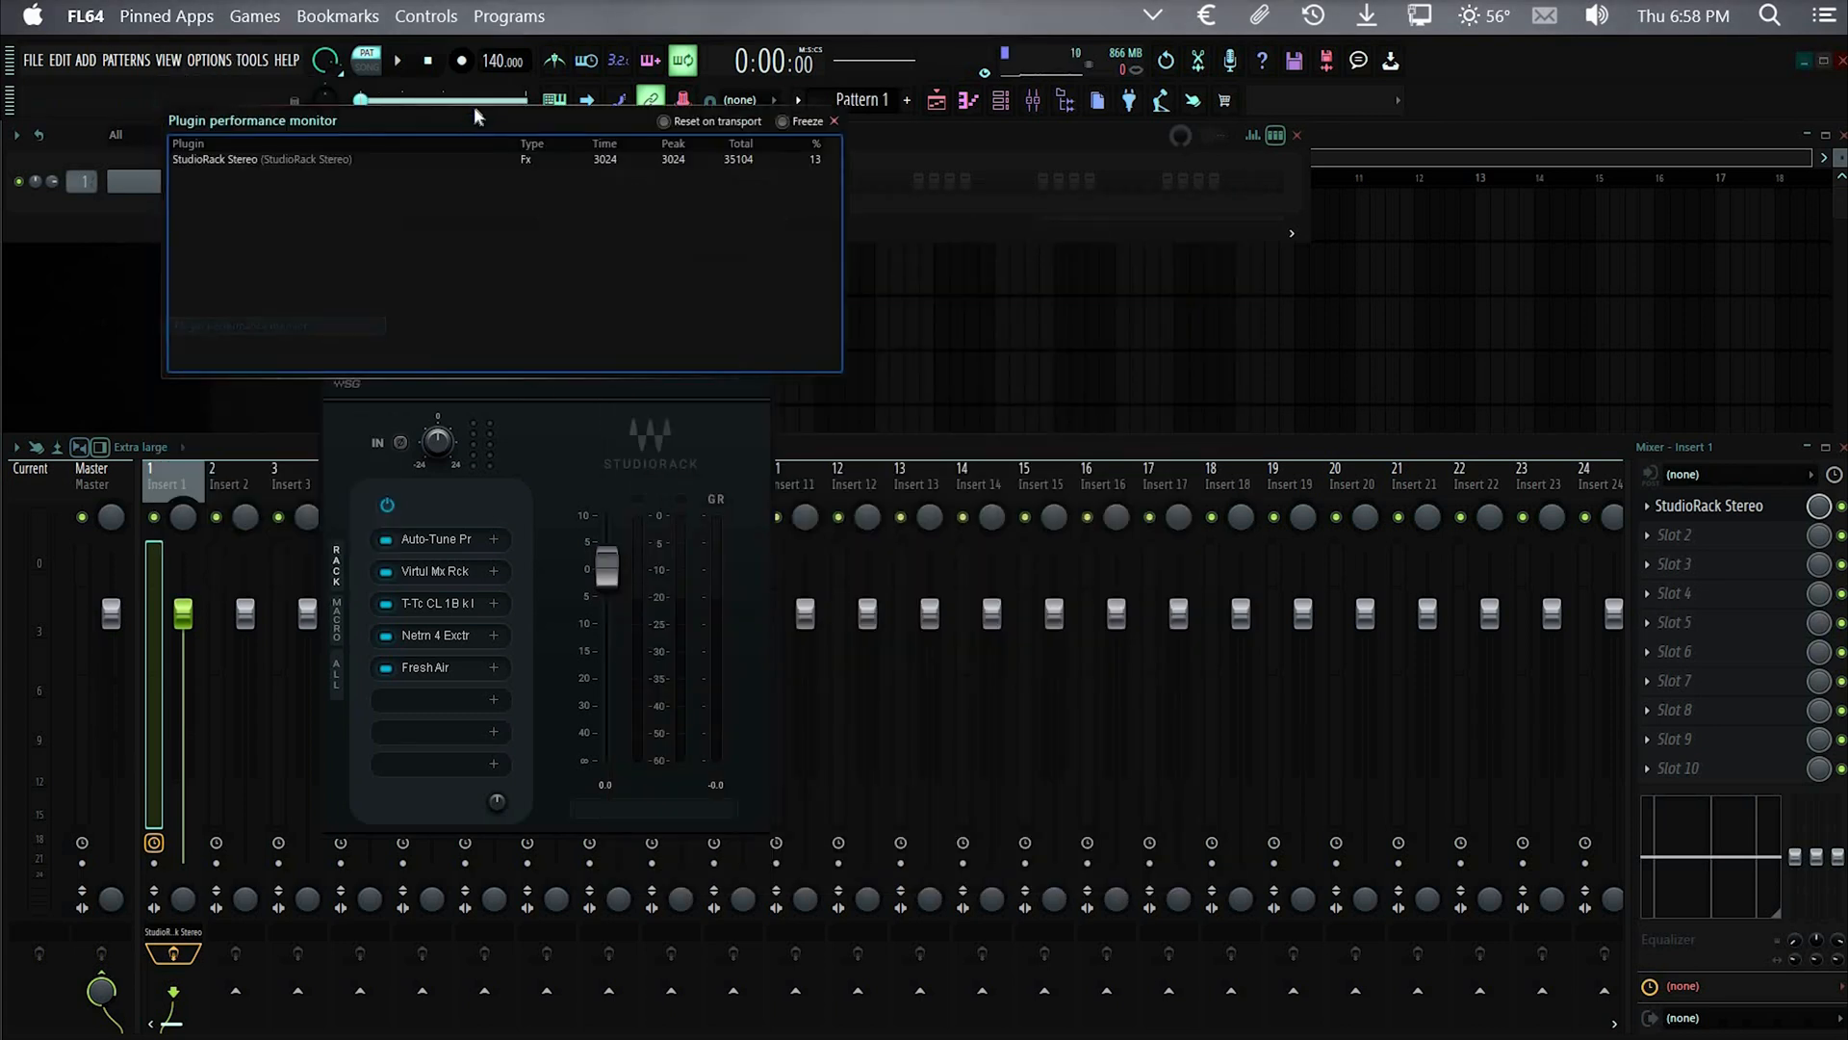
pyautogui.moveTo(433, 133); pyautogui.dragTo(386, 139)
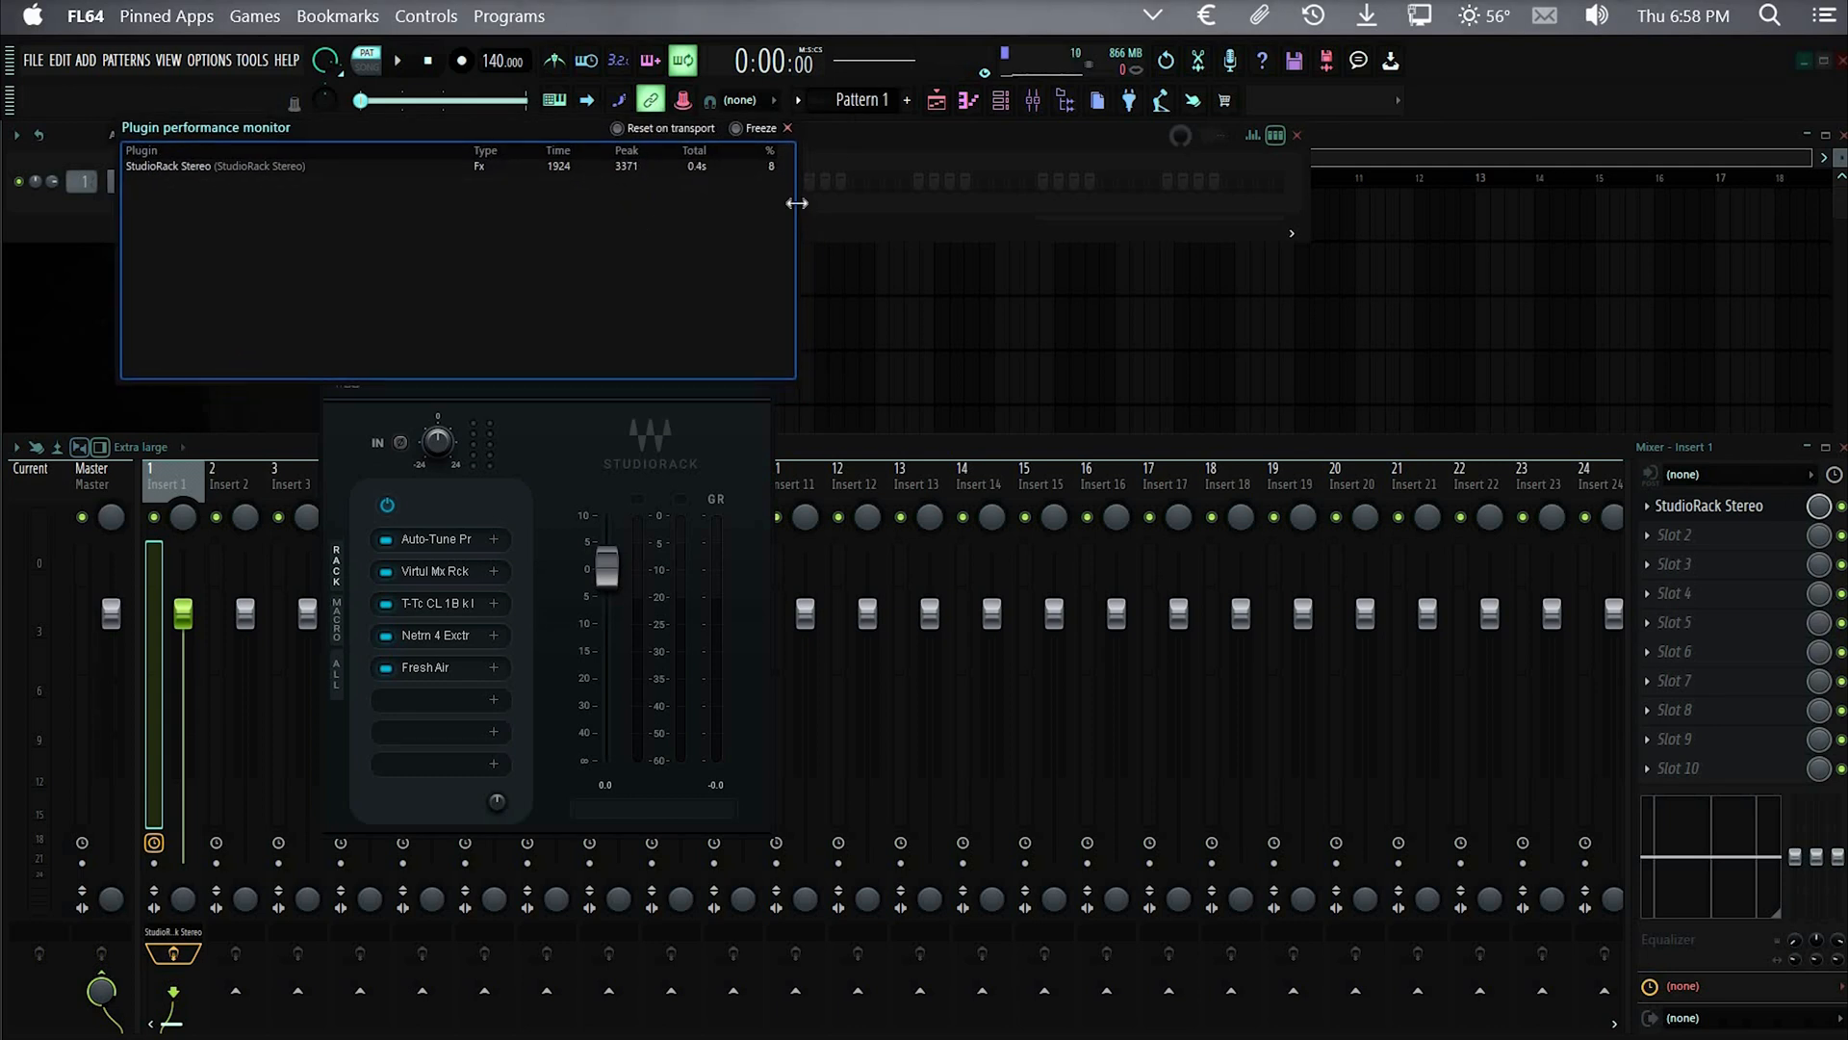
pyautogui.moveTo(813, 207); pyautogui.dragTo(767, 206)
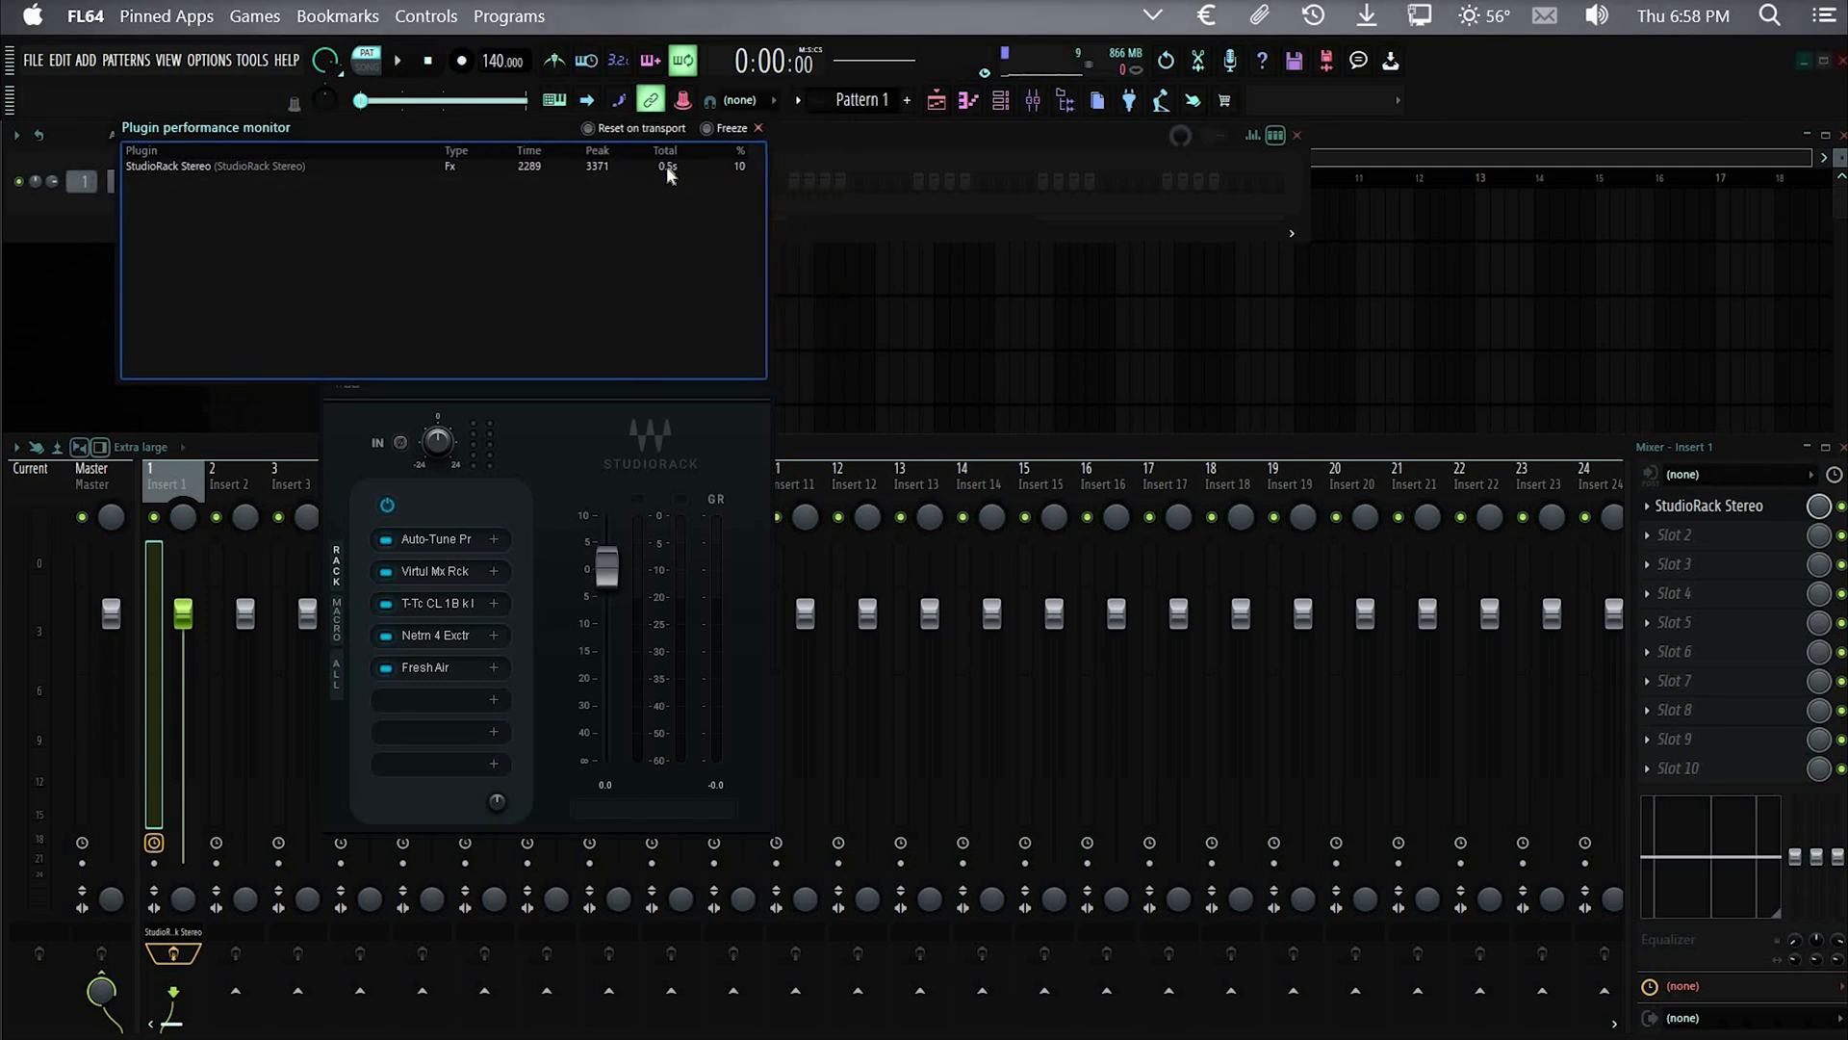
pyautogui.click(666, 168)
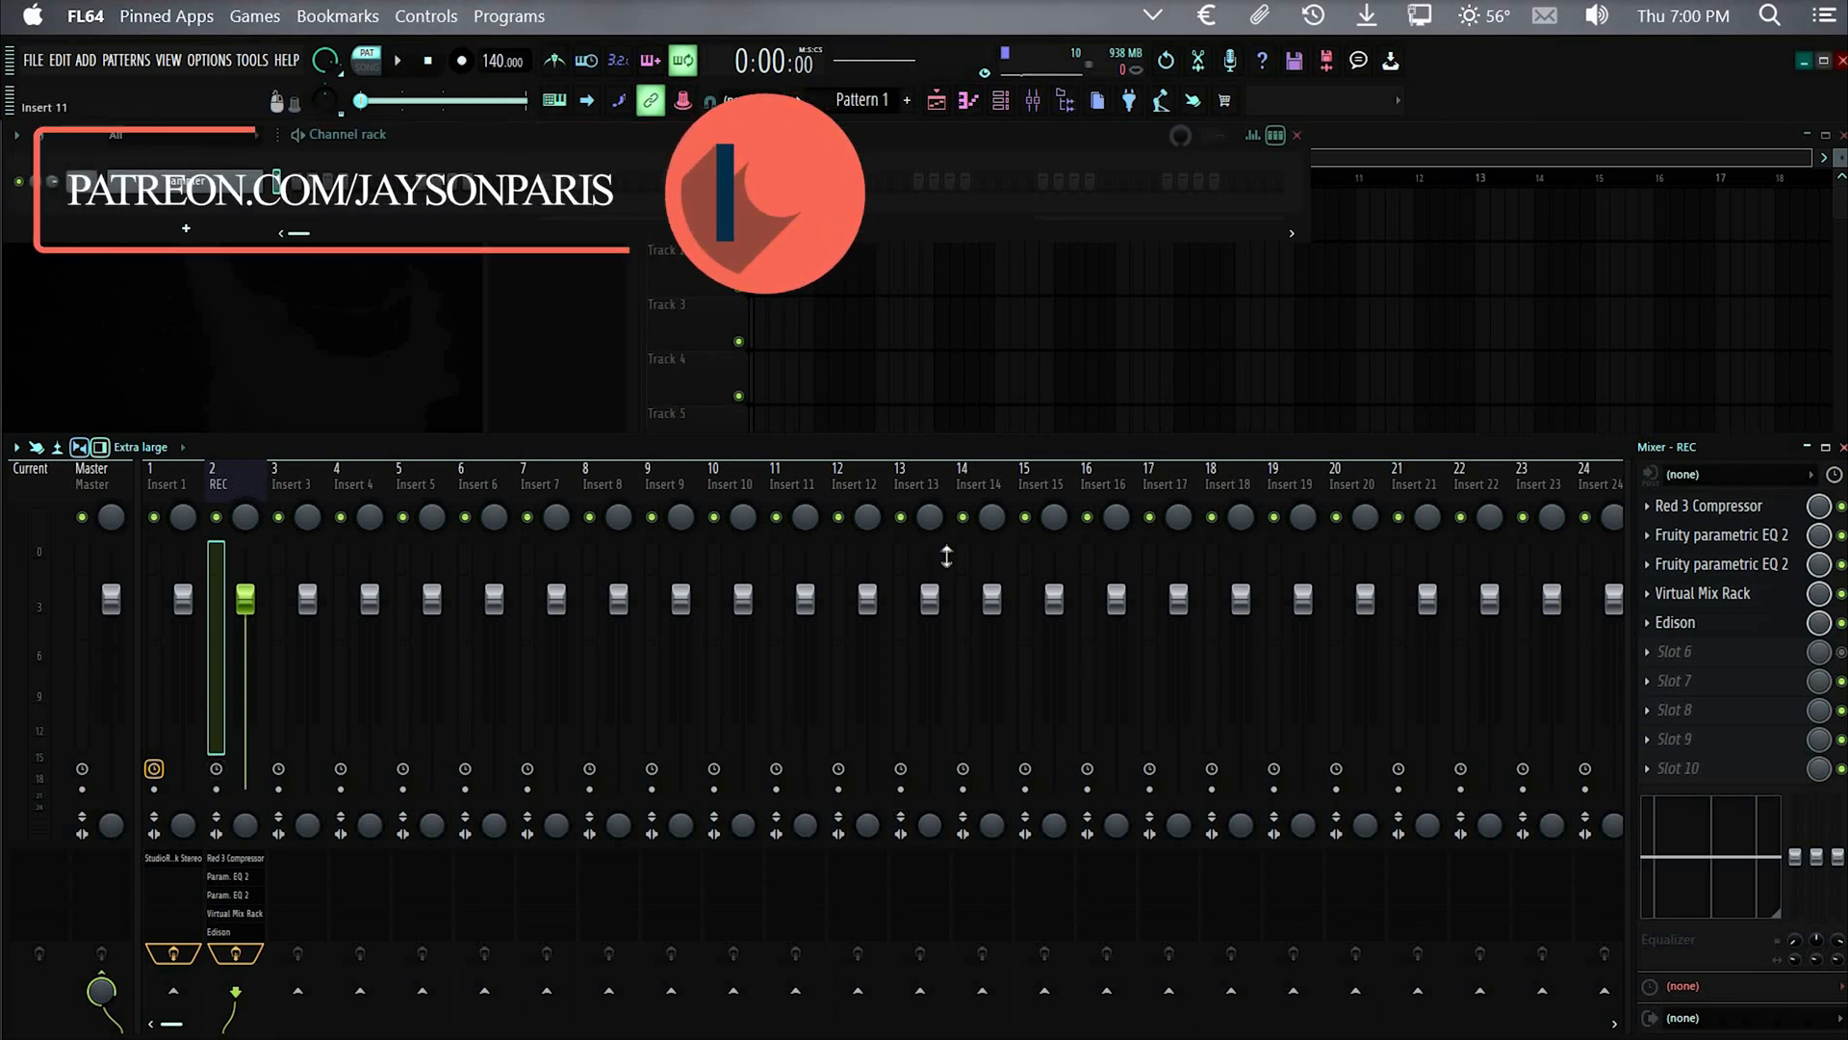
pyautogui.click(214, 60)
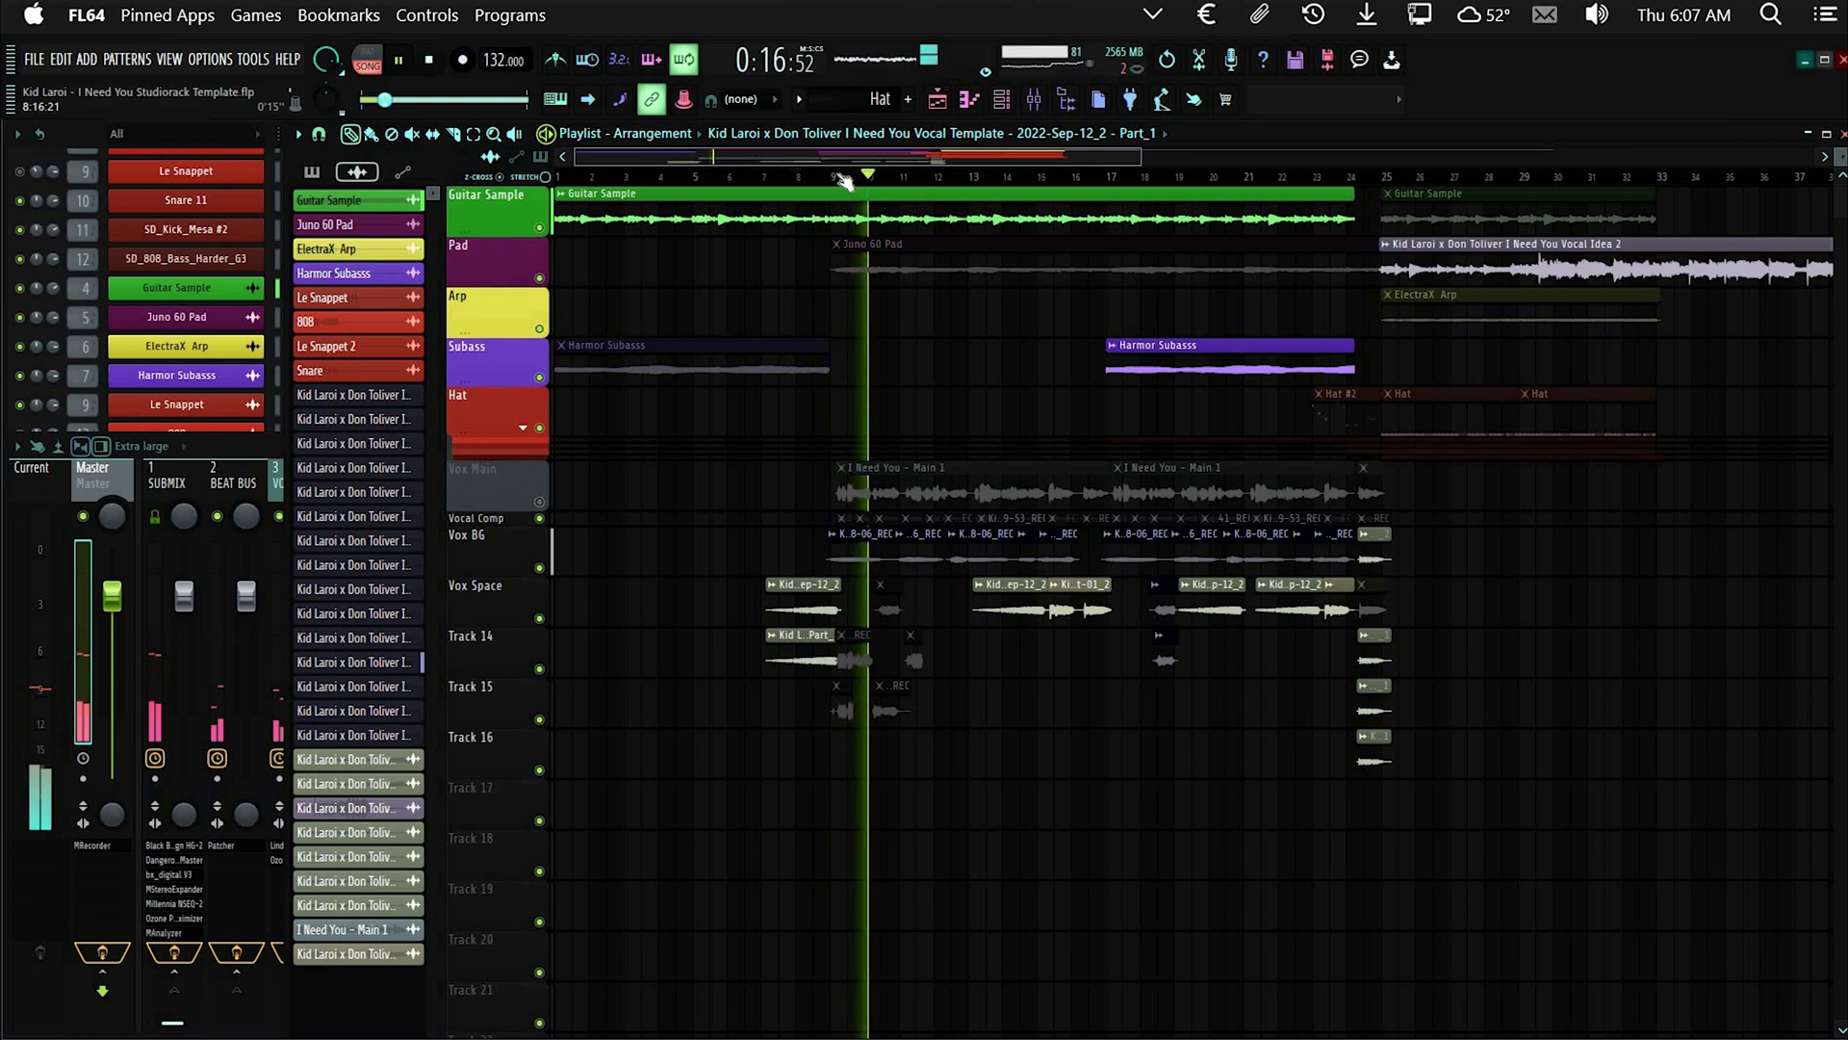
# Restart playback of the vocal template song from bar 9 and bring the mixer to the front
pyautogui.press('space')
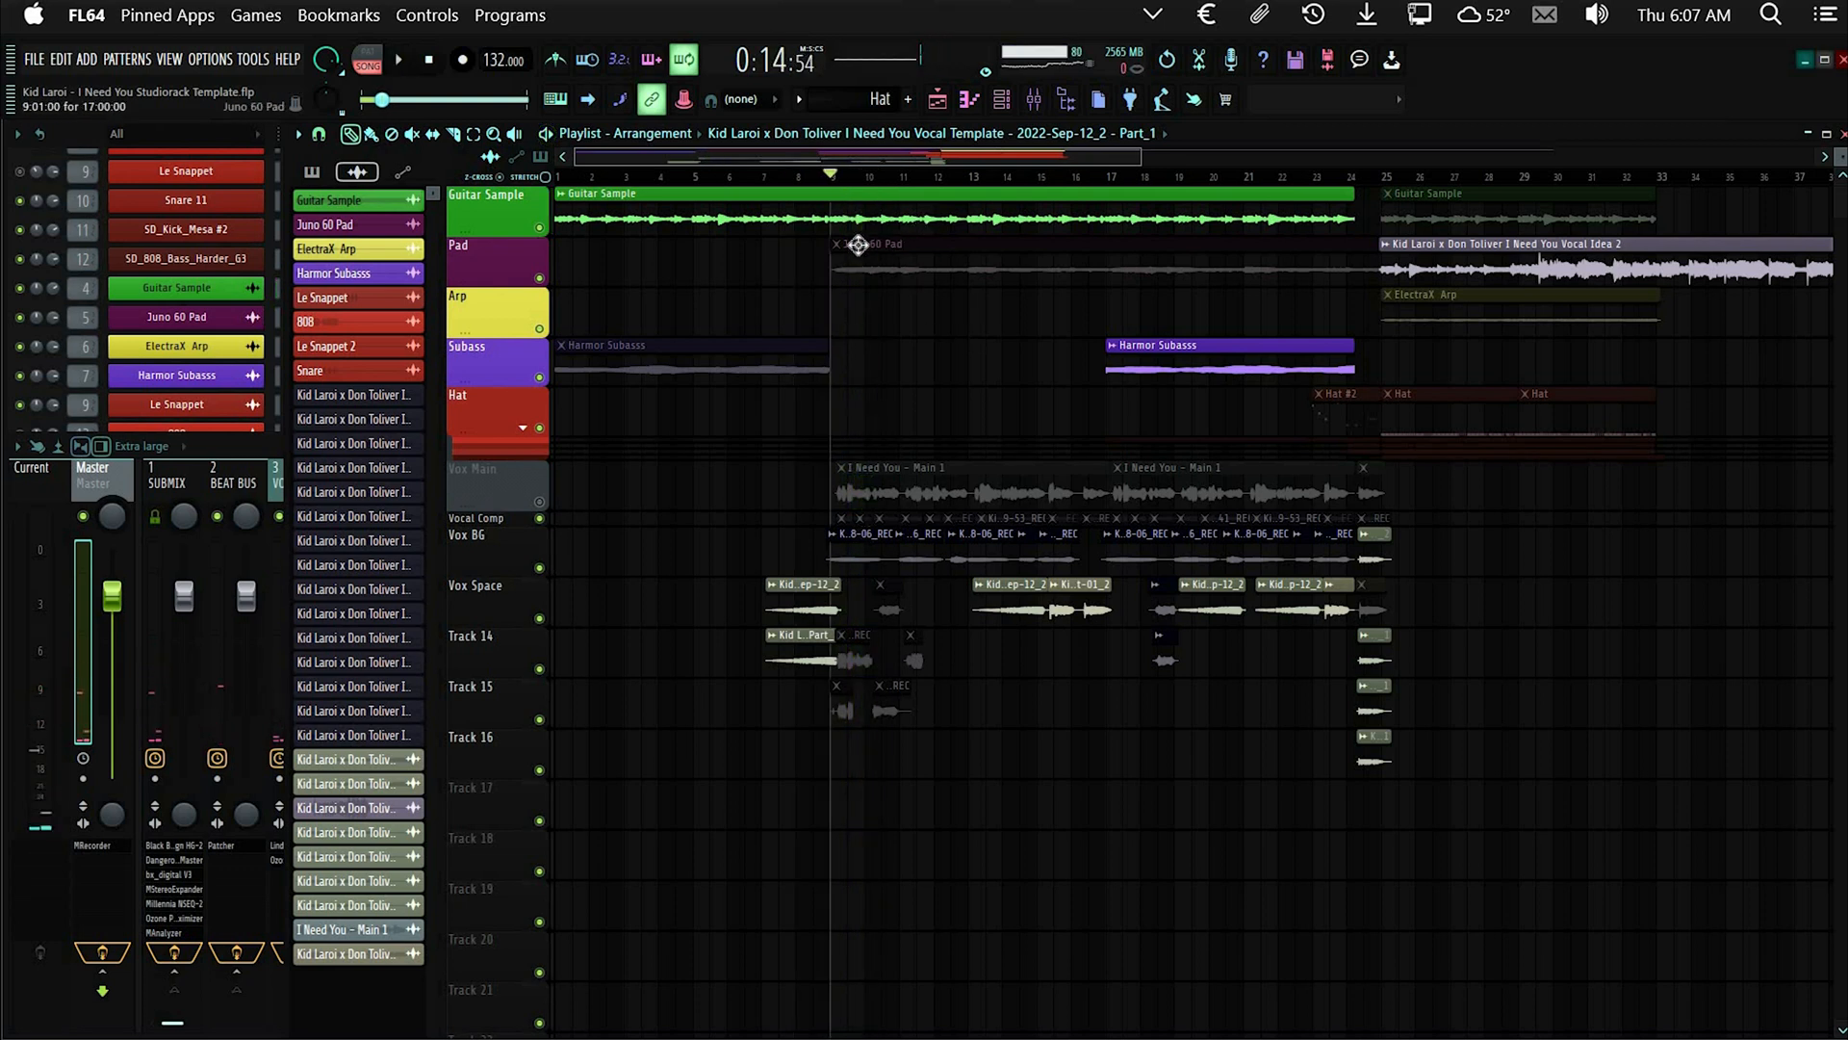
pyautogui.press('space')
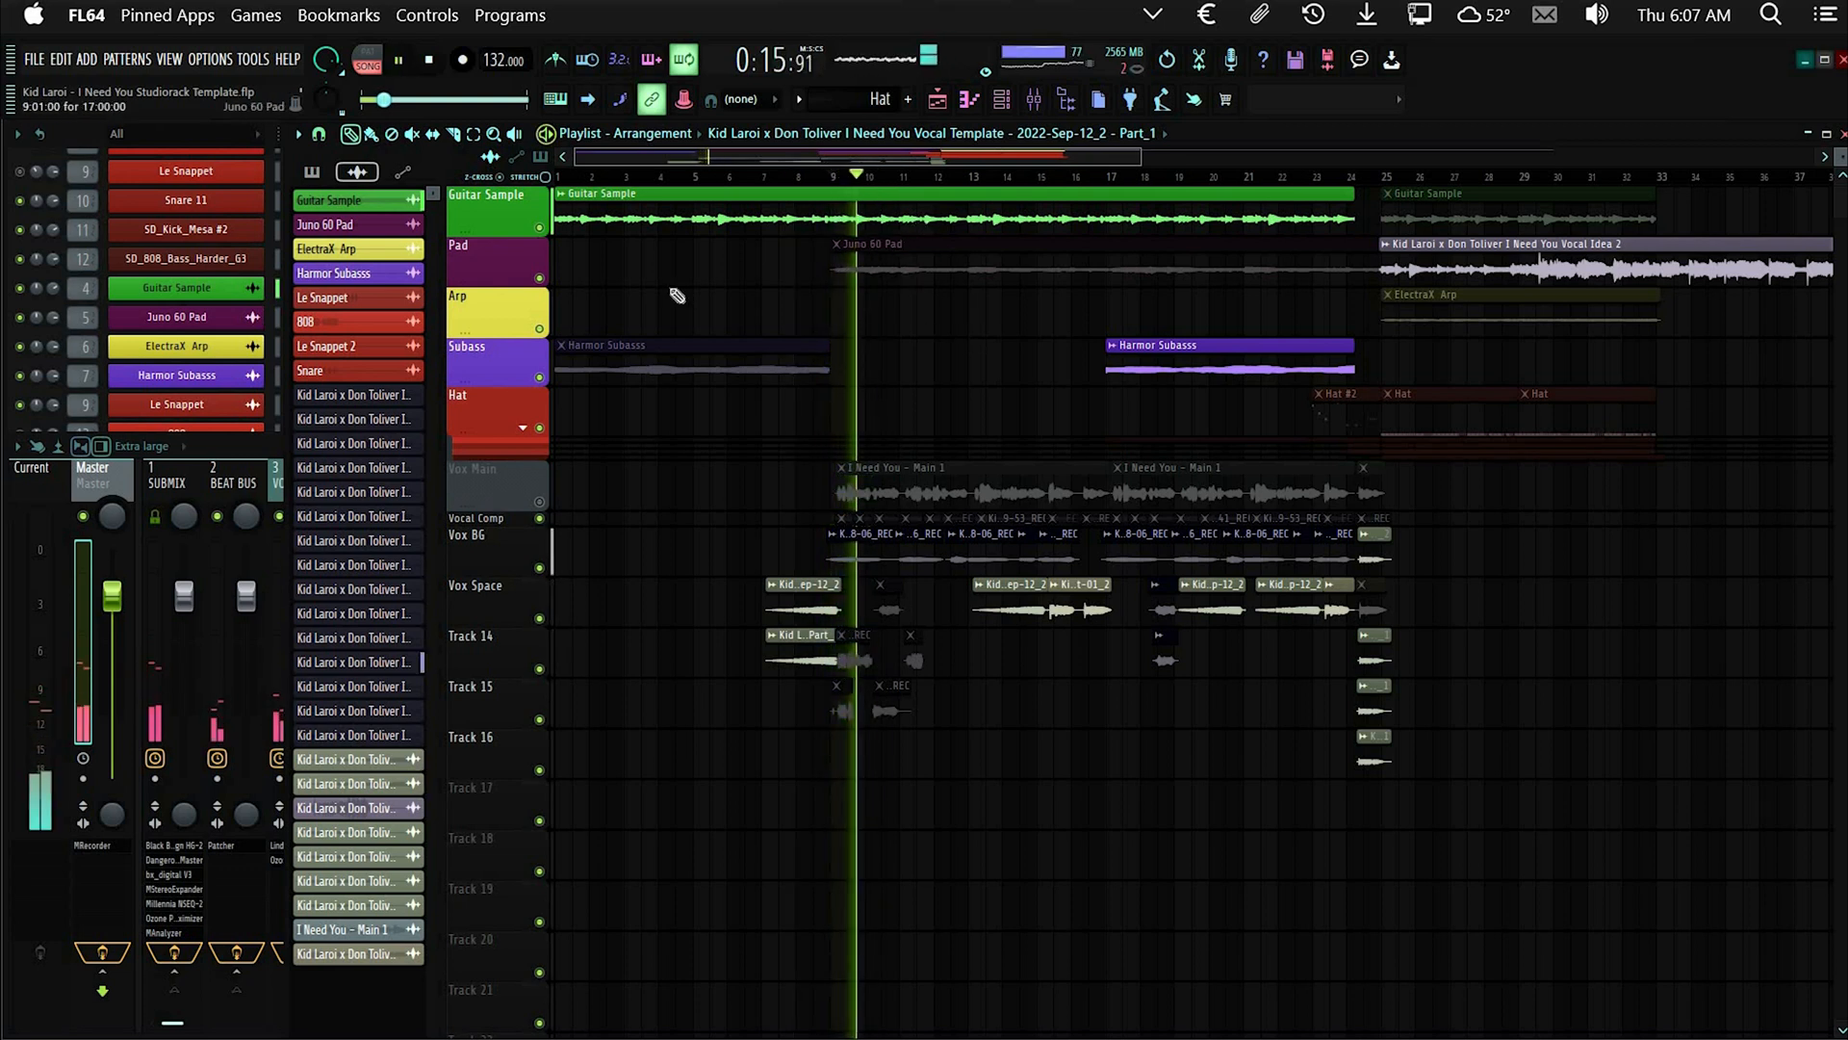
pyautogui.click(214, 451)
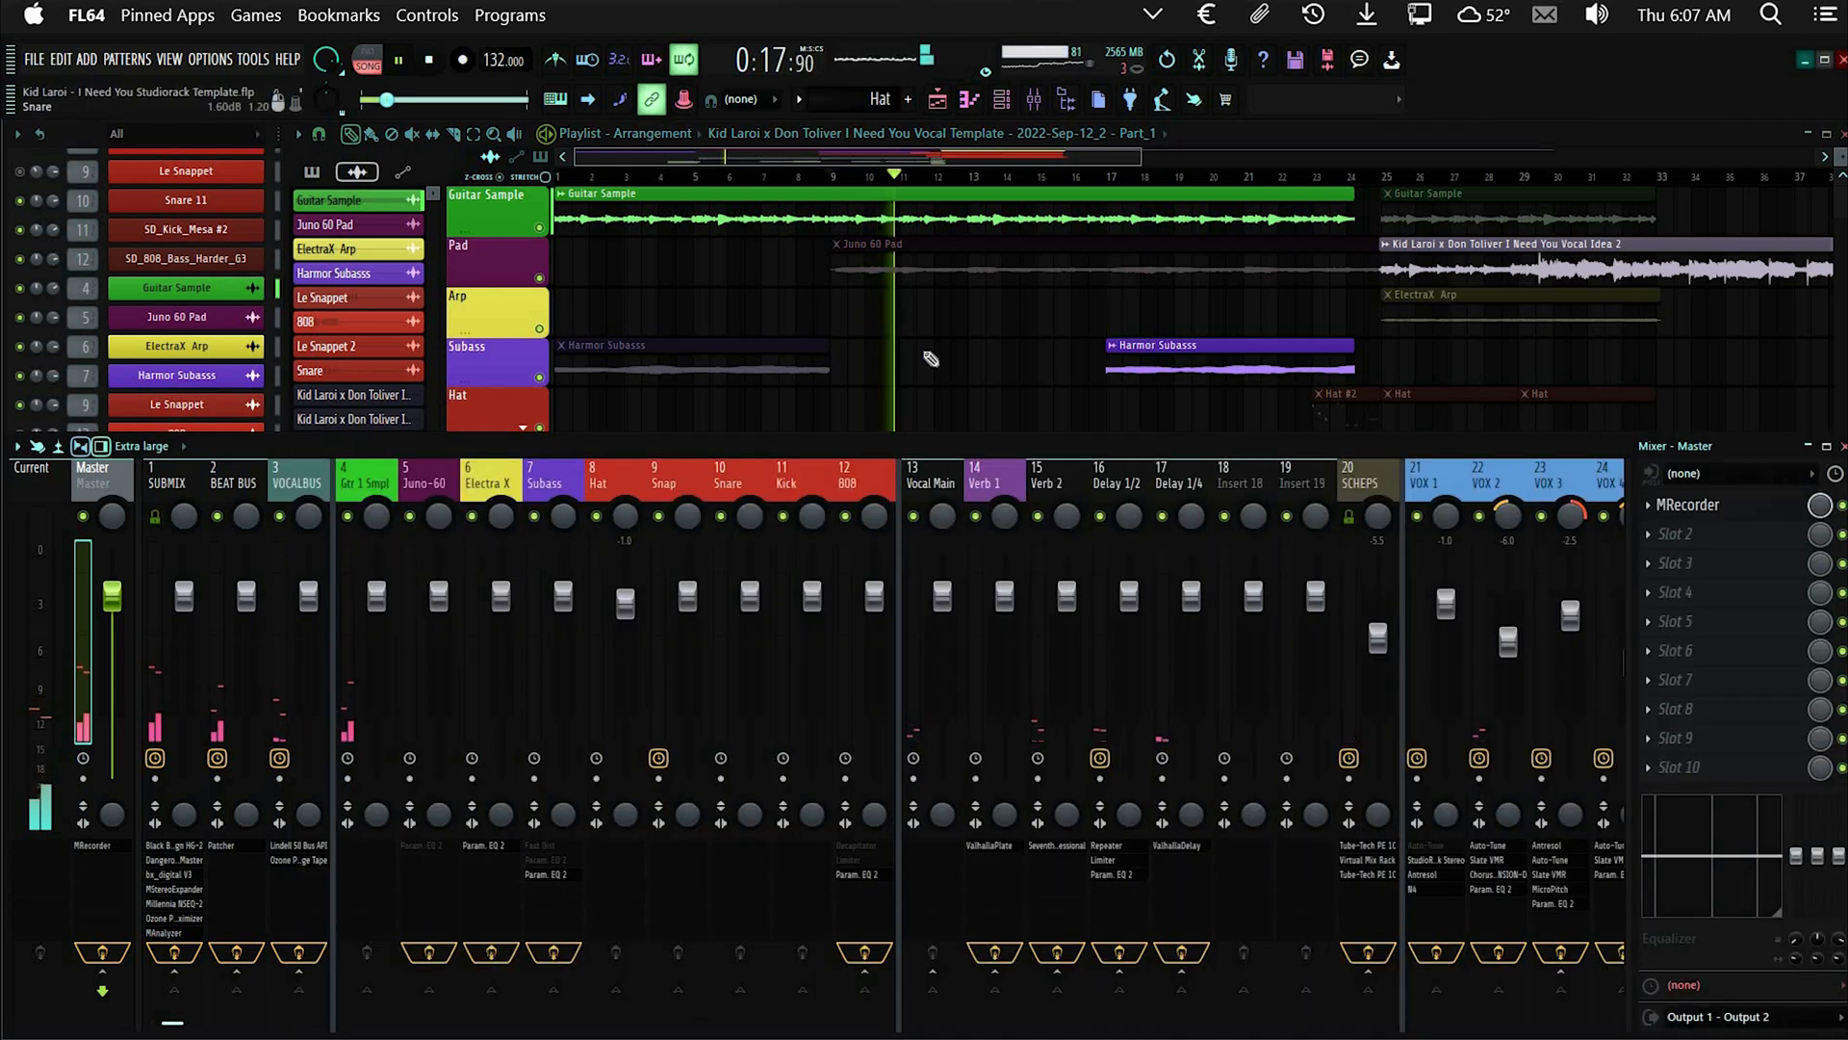
# Open the Chorus DIMENSION-D plugin on the VOX 2 mixer track
pyautogui.scroll(-5, 929, 358)
pyautogui.scroll(-2, 929, 358)
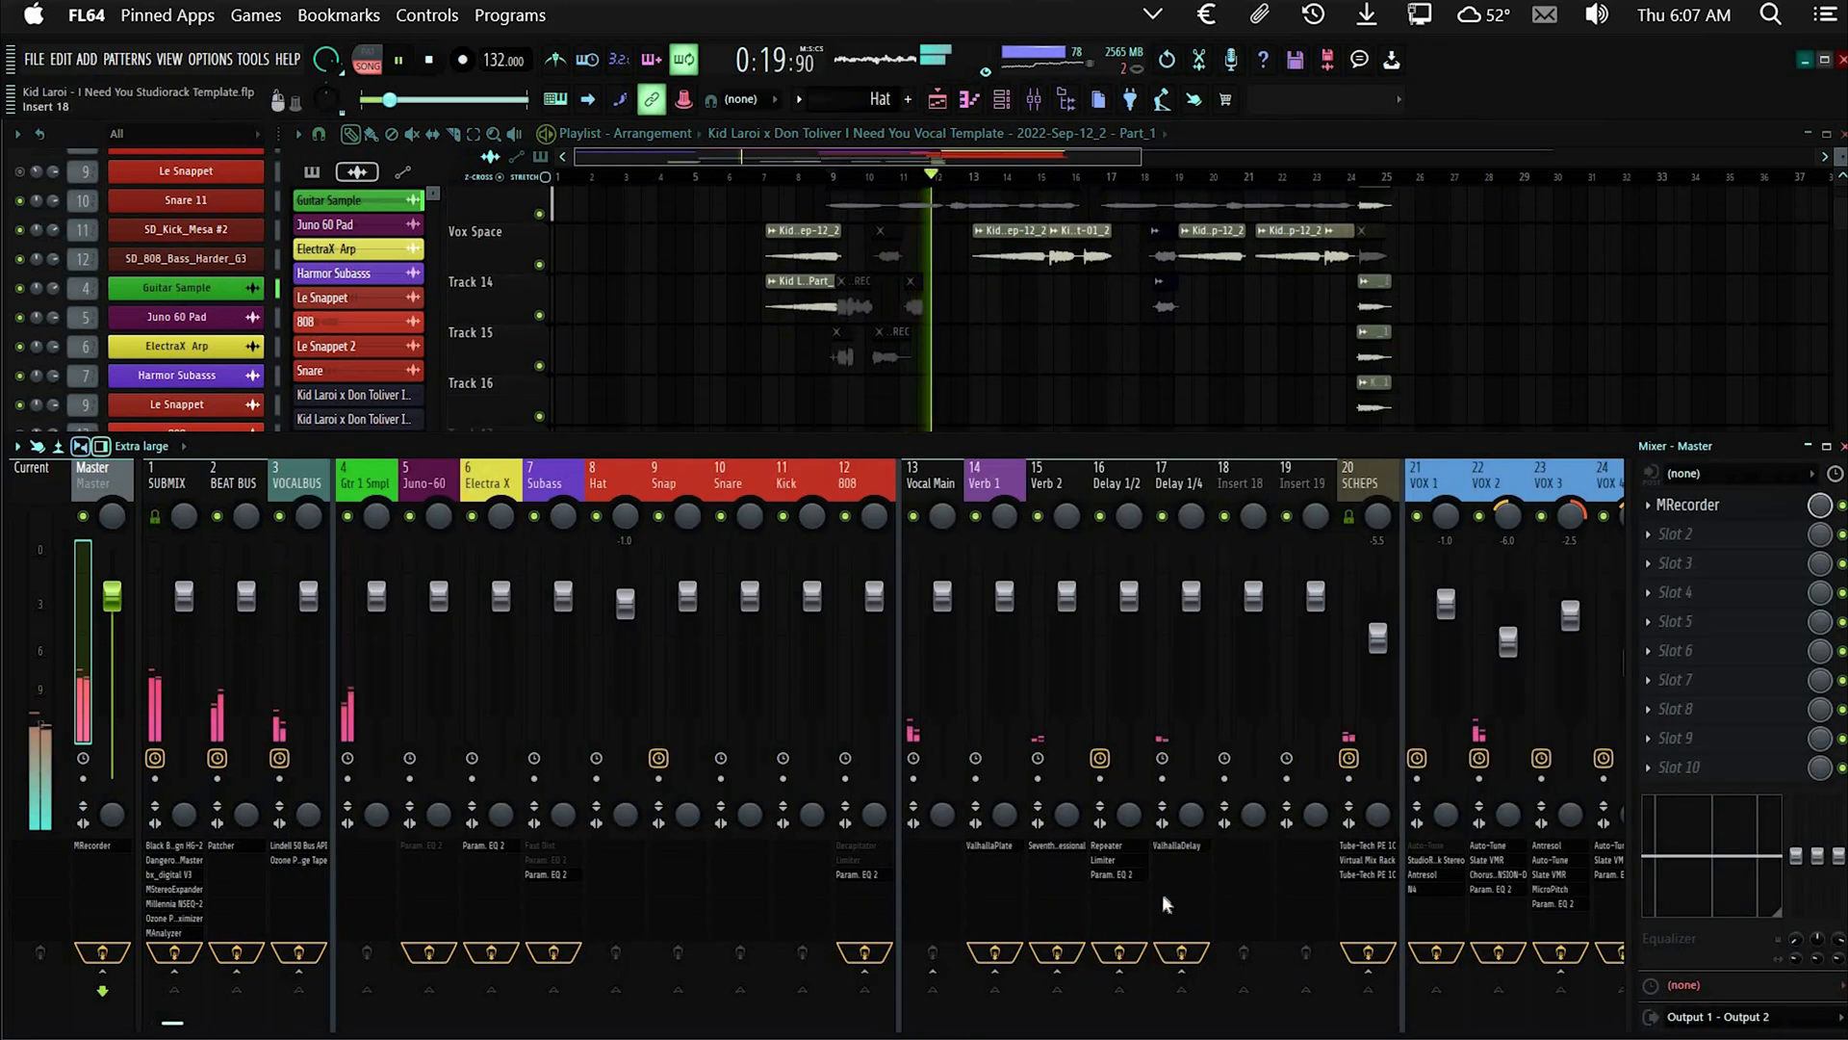
pyautogui.scroll(-3, 1162, 893)
pyautogui.click(1135, 875)
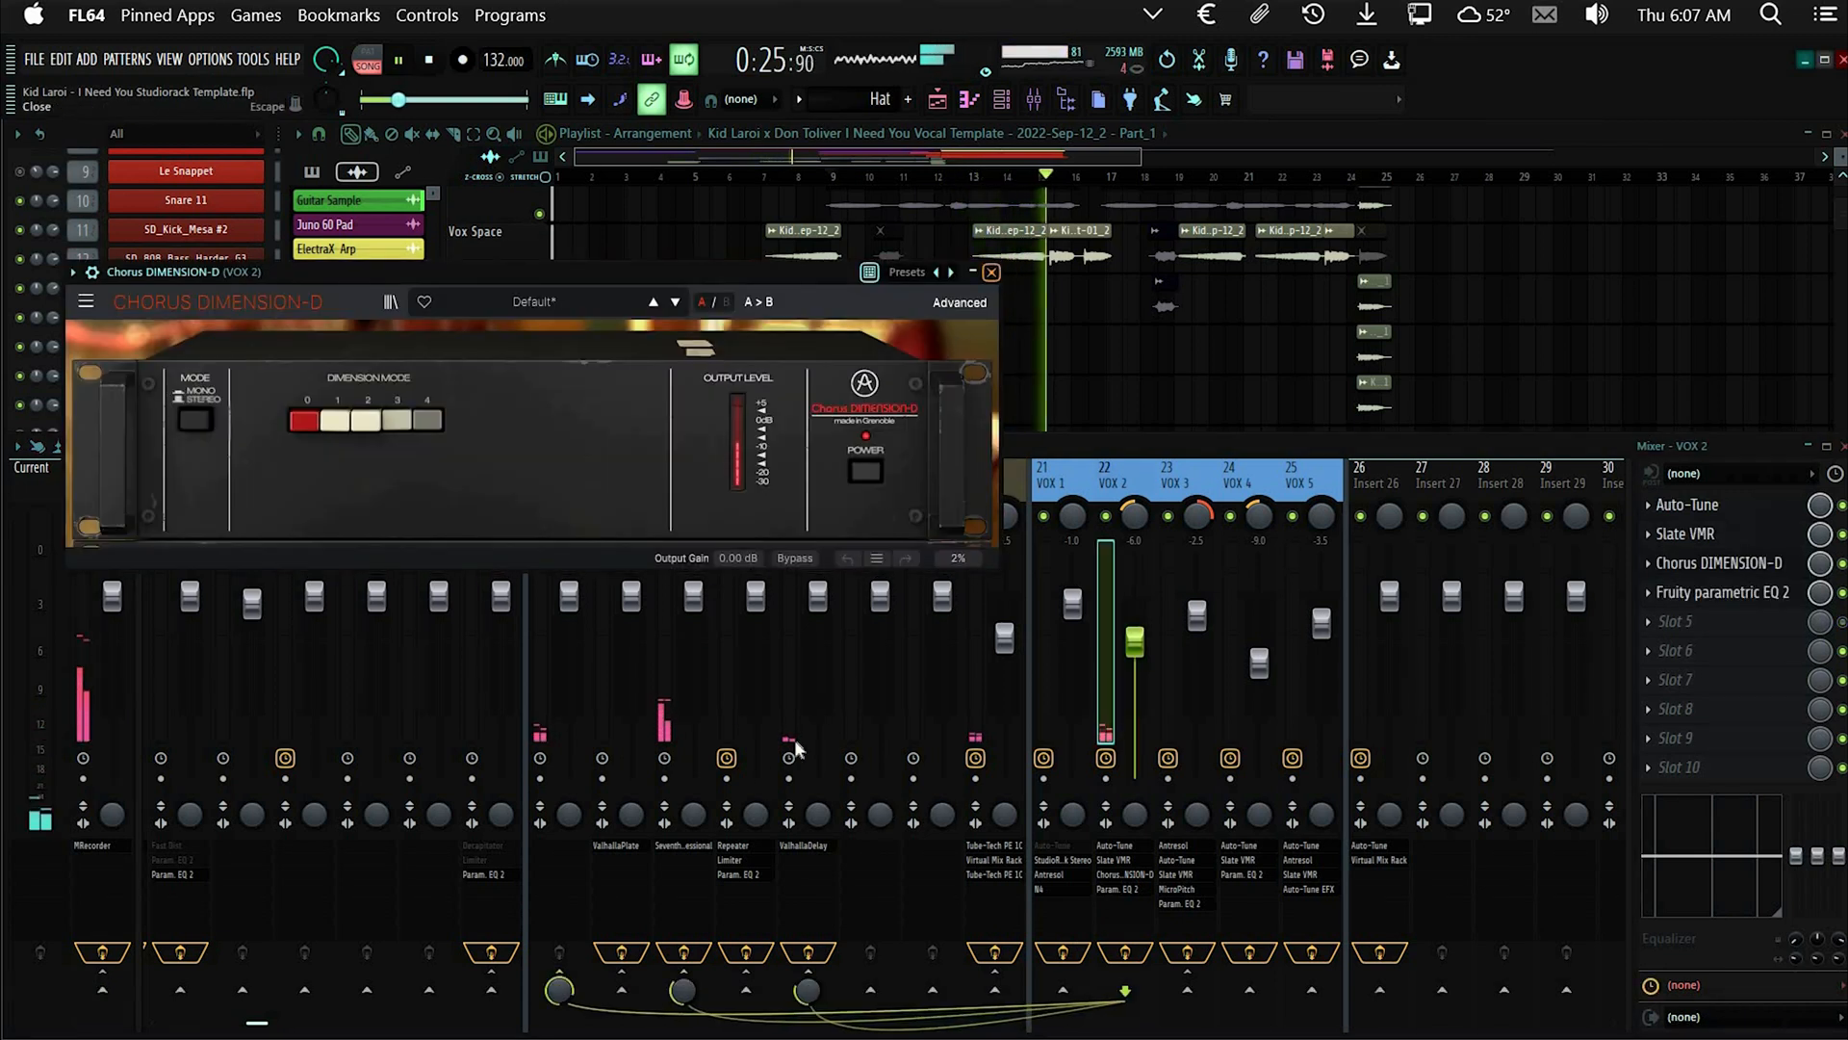
# Review the Seventh Heaven reverb on Verb 2, close it, and open ValhallaDelay on Delay 1/4
pyautogui.click(687, 848)
pyautogui.click(687, 847)
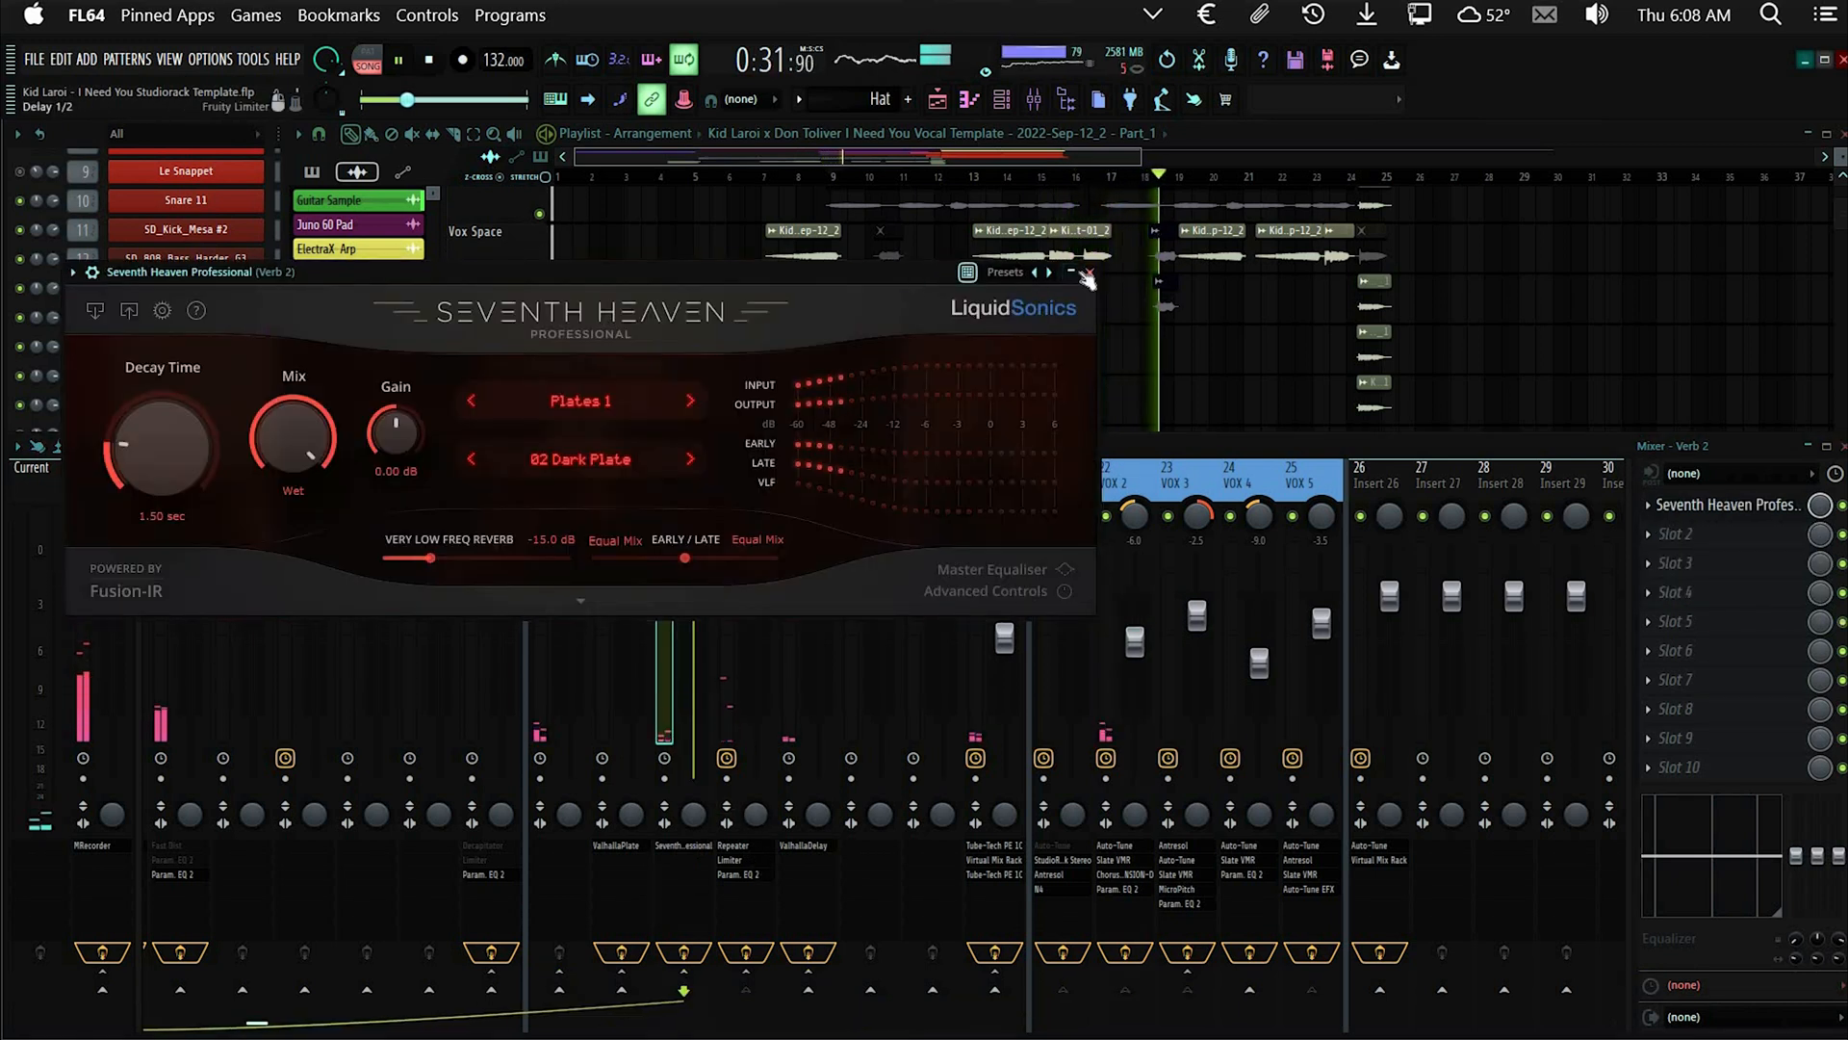
pyautogui.click(1092, 273)
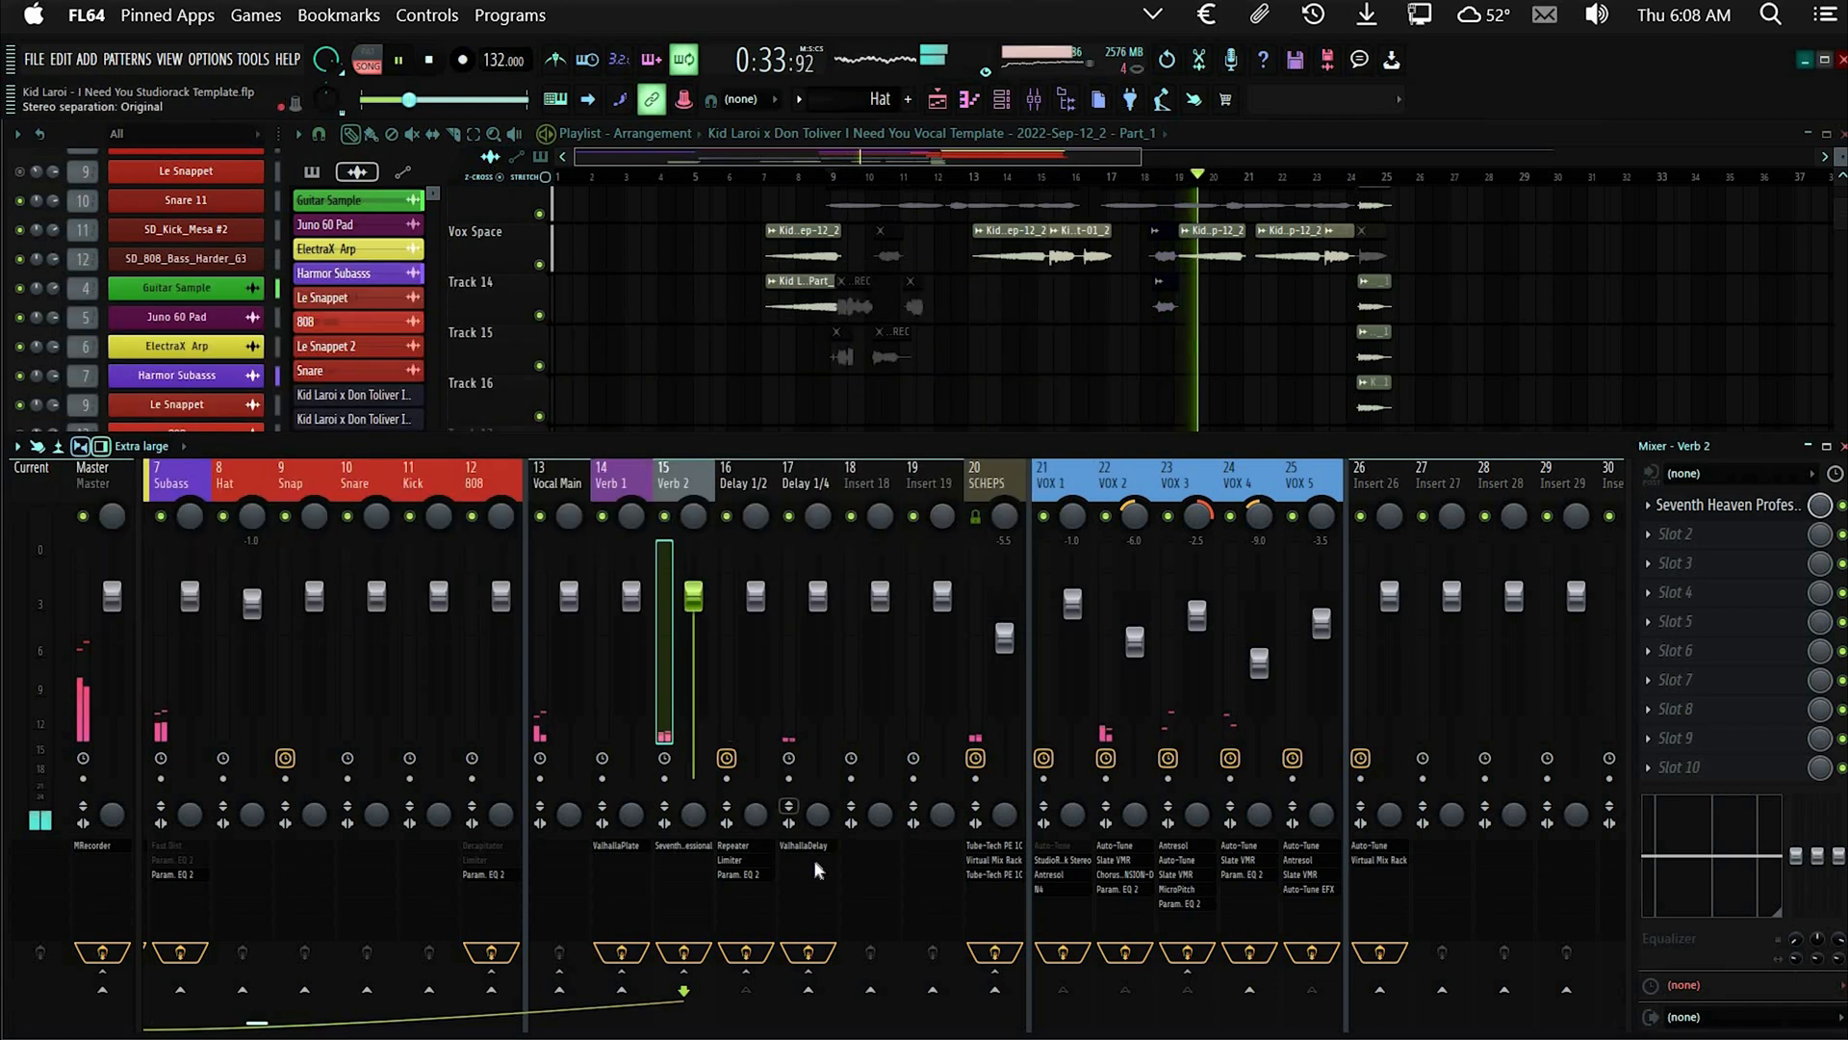
pyautogui.click(804, 845)
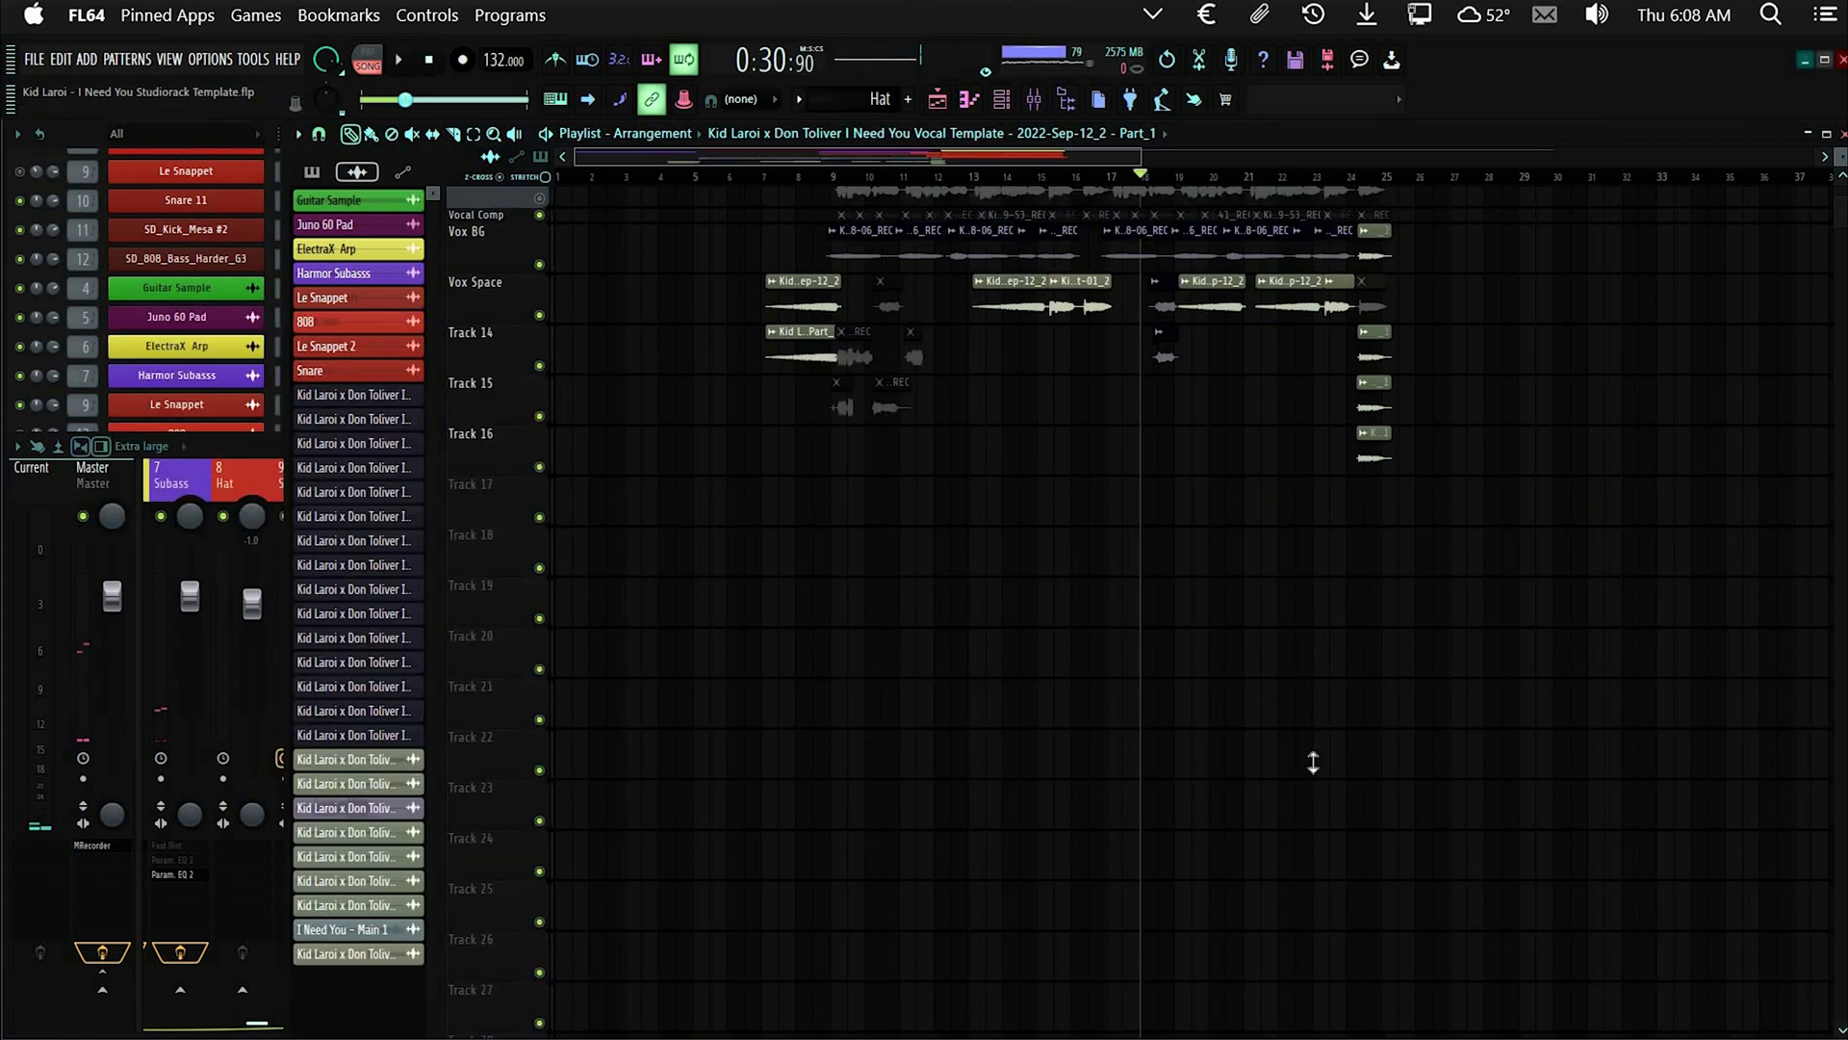
# Bring back the mixer, open MicroPitch on the VOX 3 track and resume playback
pyautogui.press('F9')
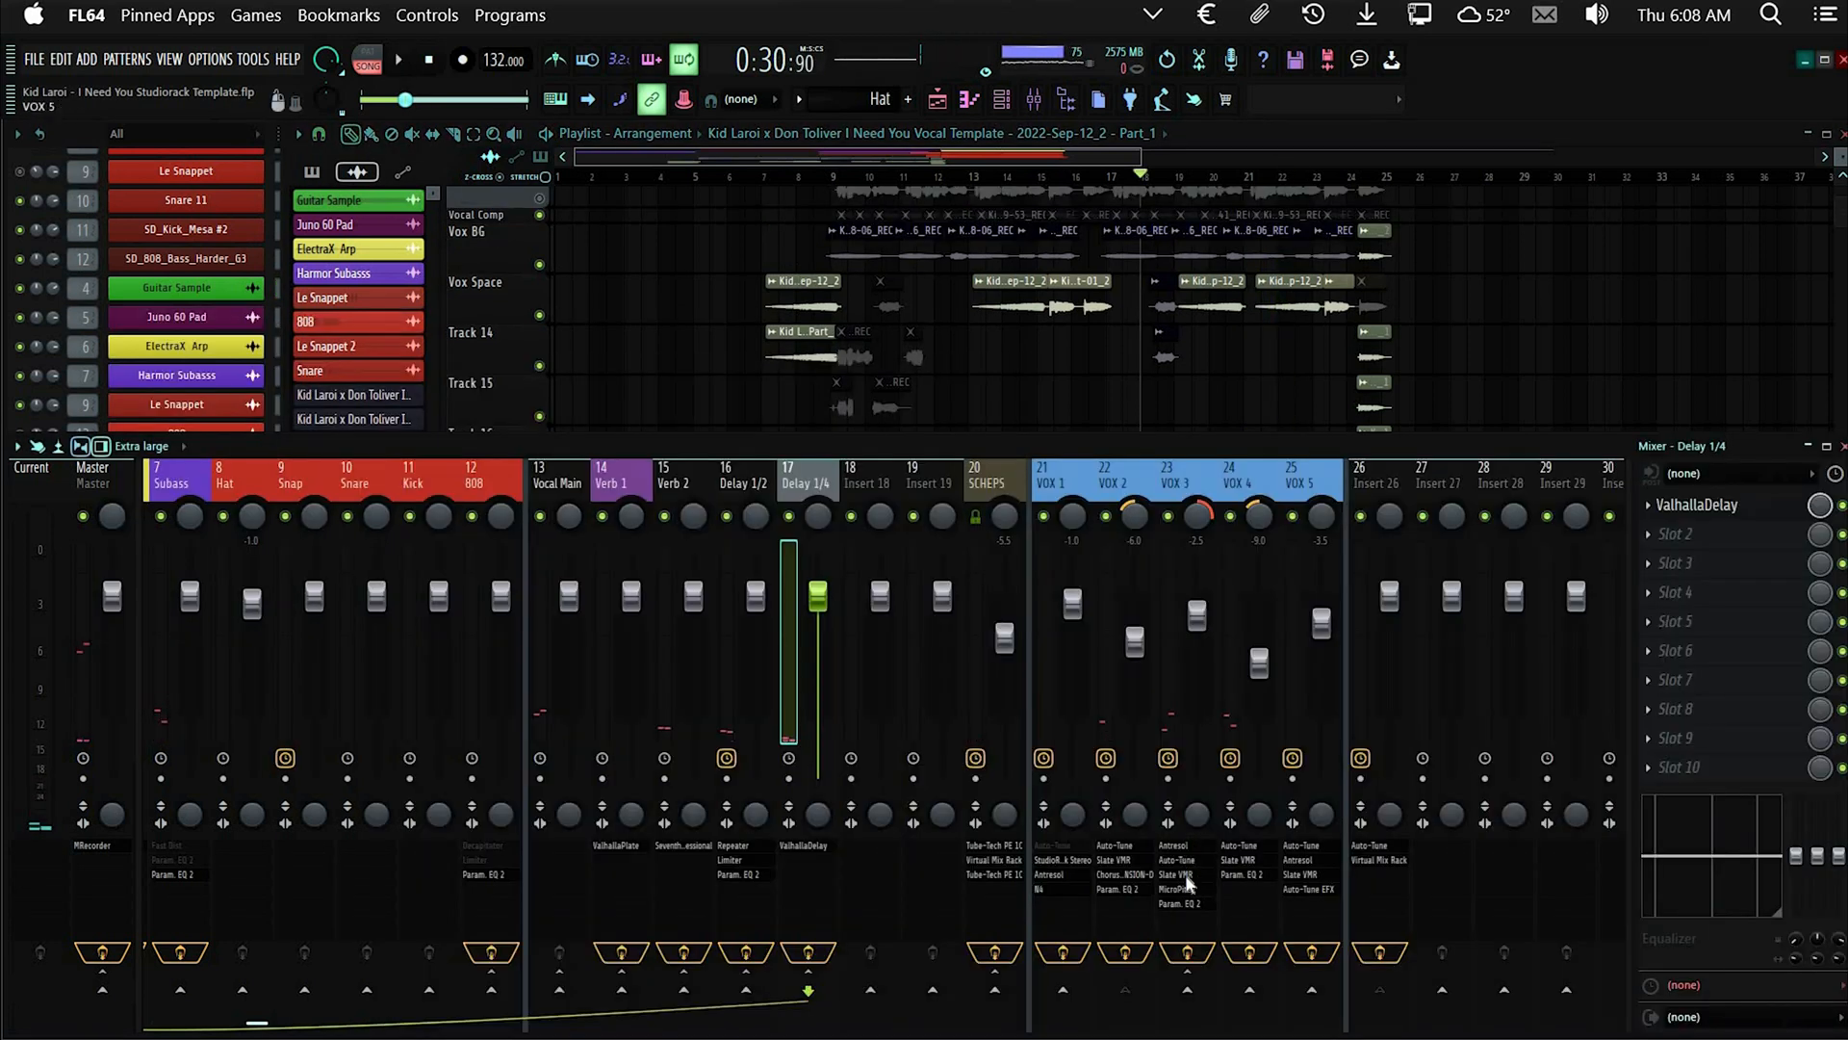
pyautogui.click(1249, 887)
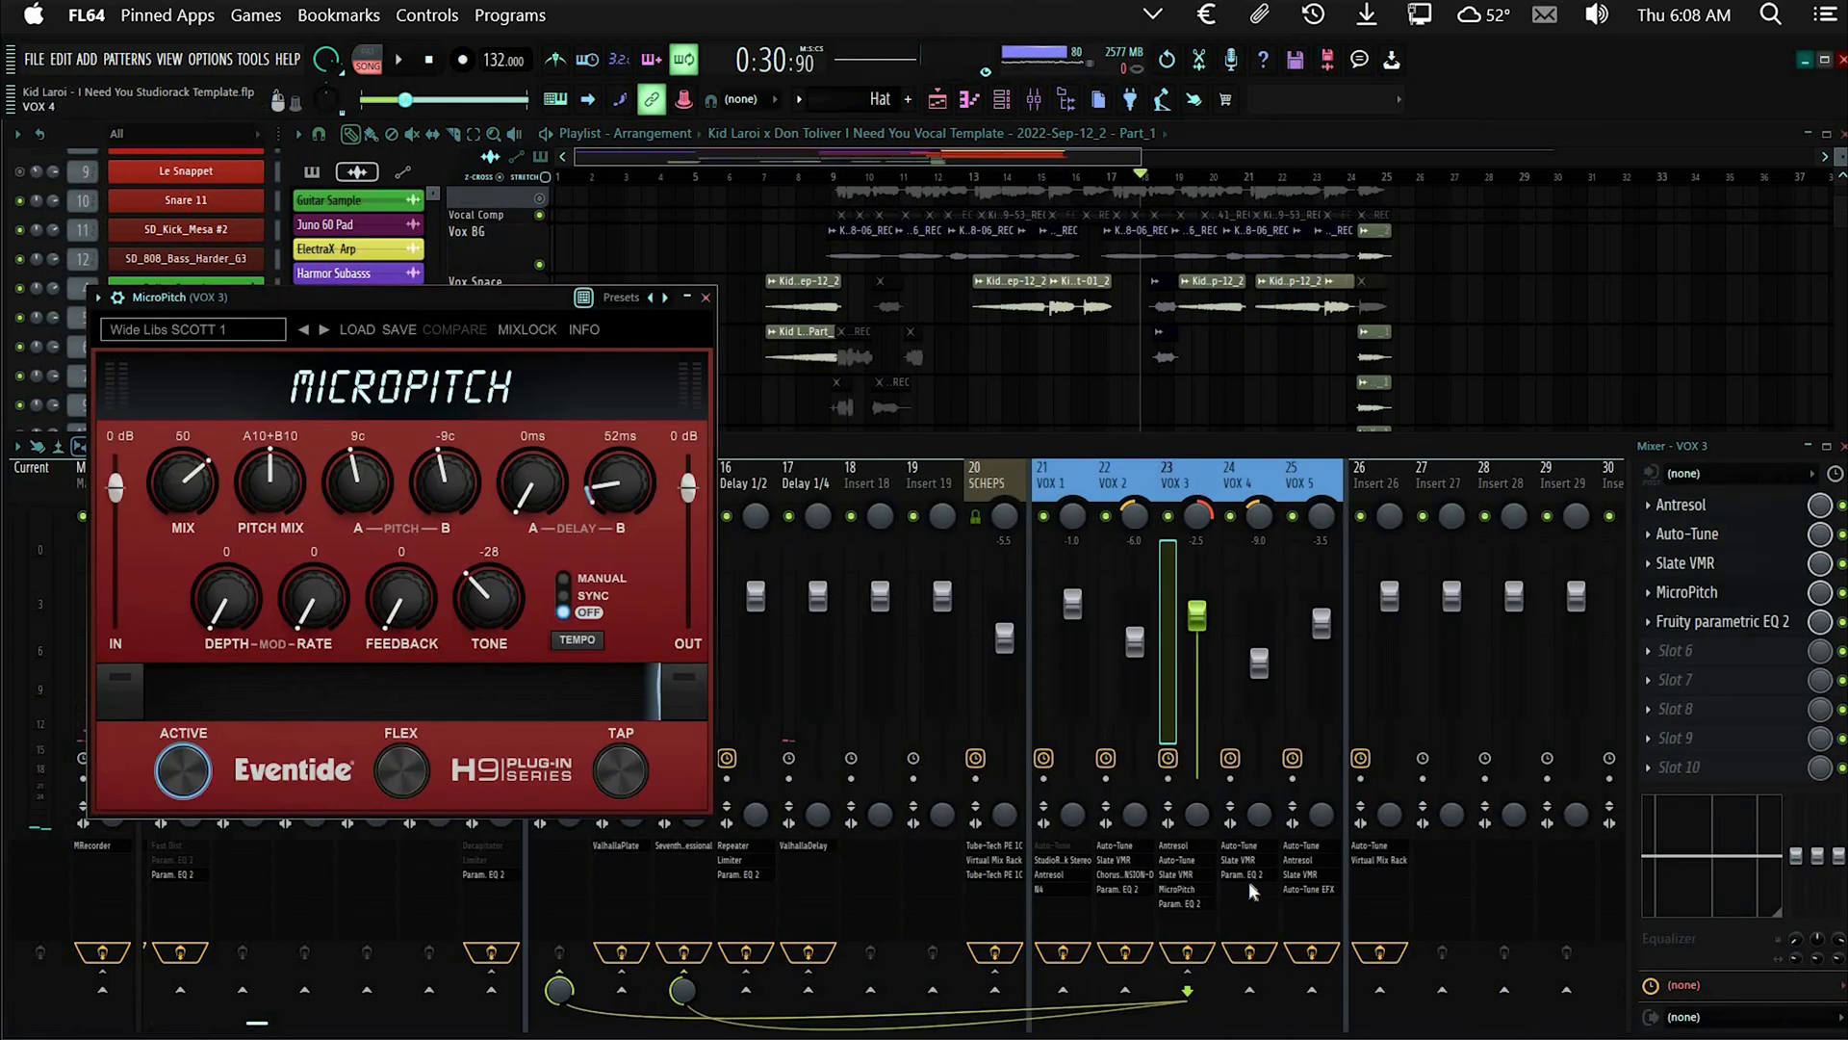
pyautogui.press('space')
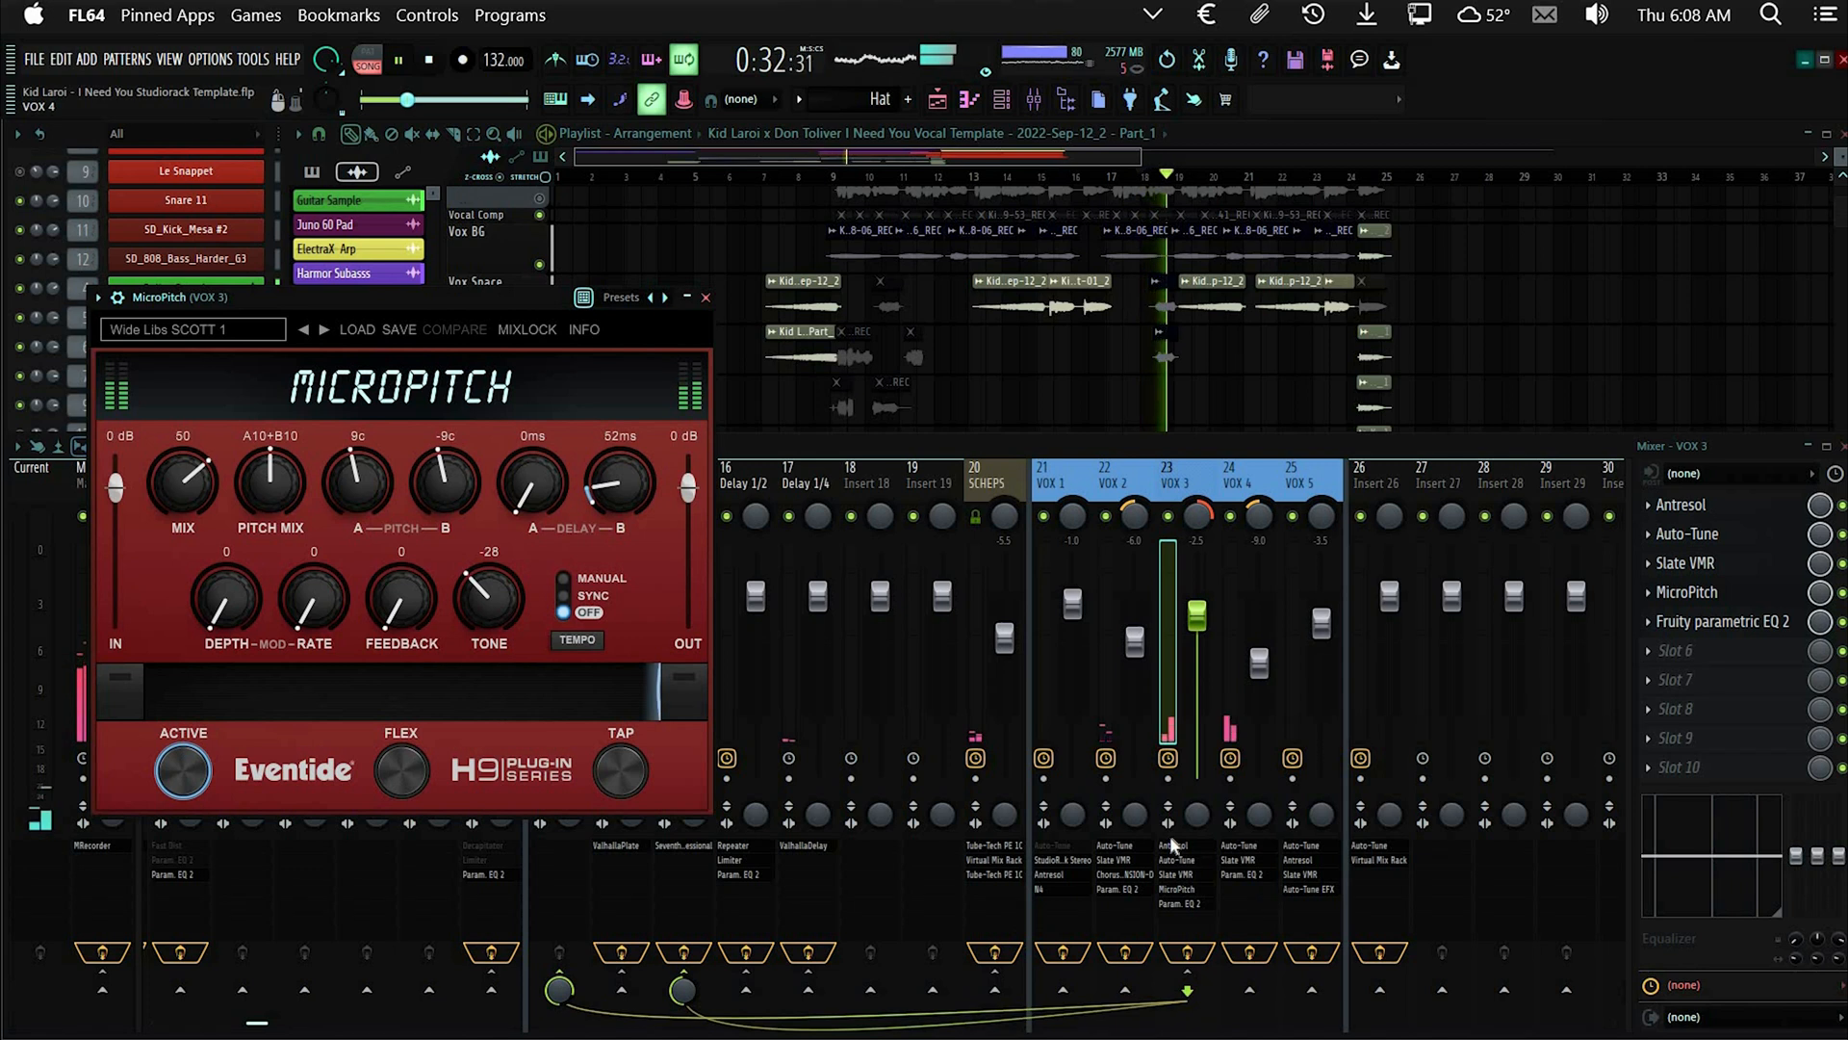
# Replay the song from bar 17 to audition MicroPitch on VOX 3, then close the plugin window
pyautogui.click(1112, 176)
pyautogui.click(240, 310)
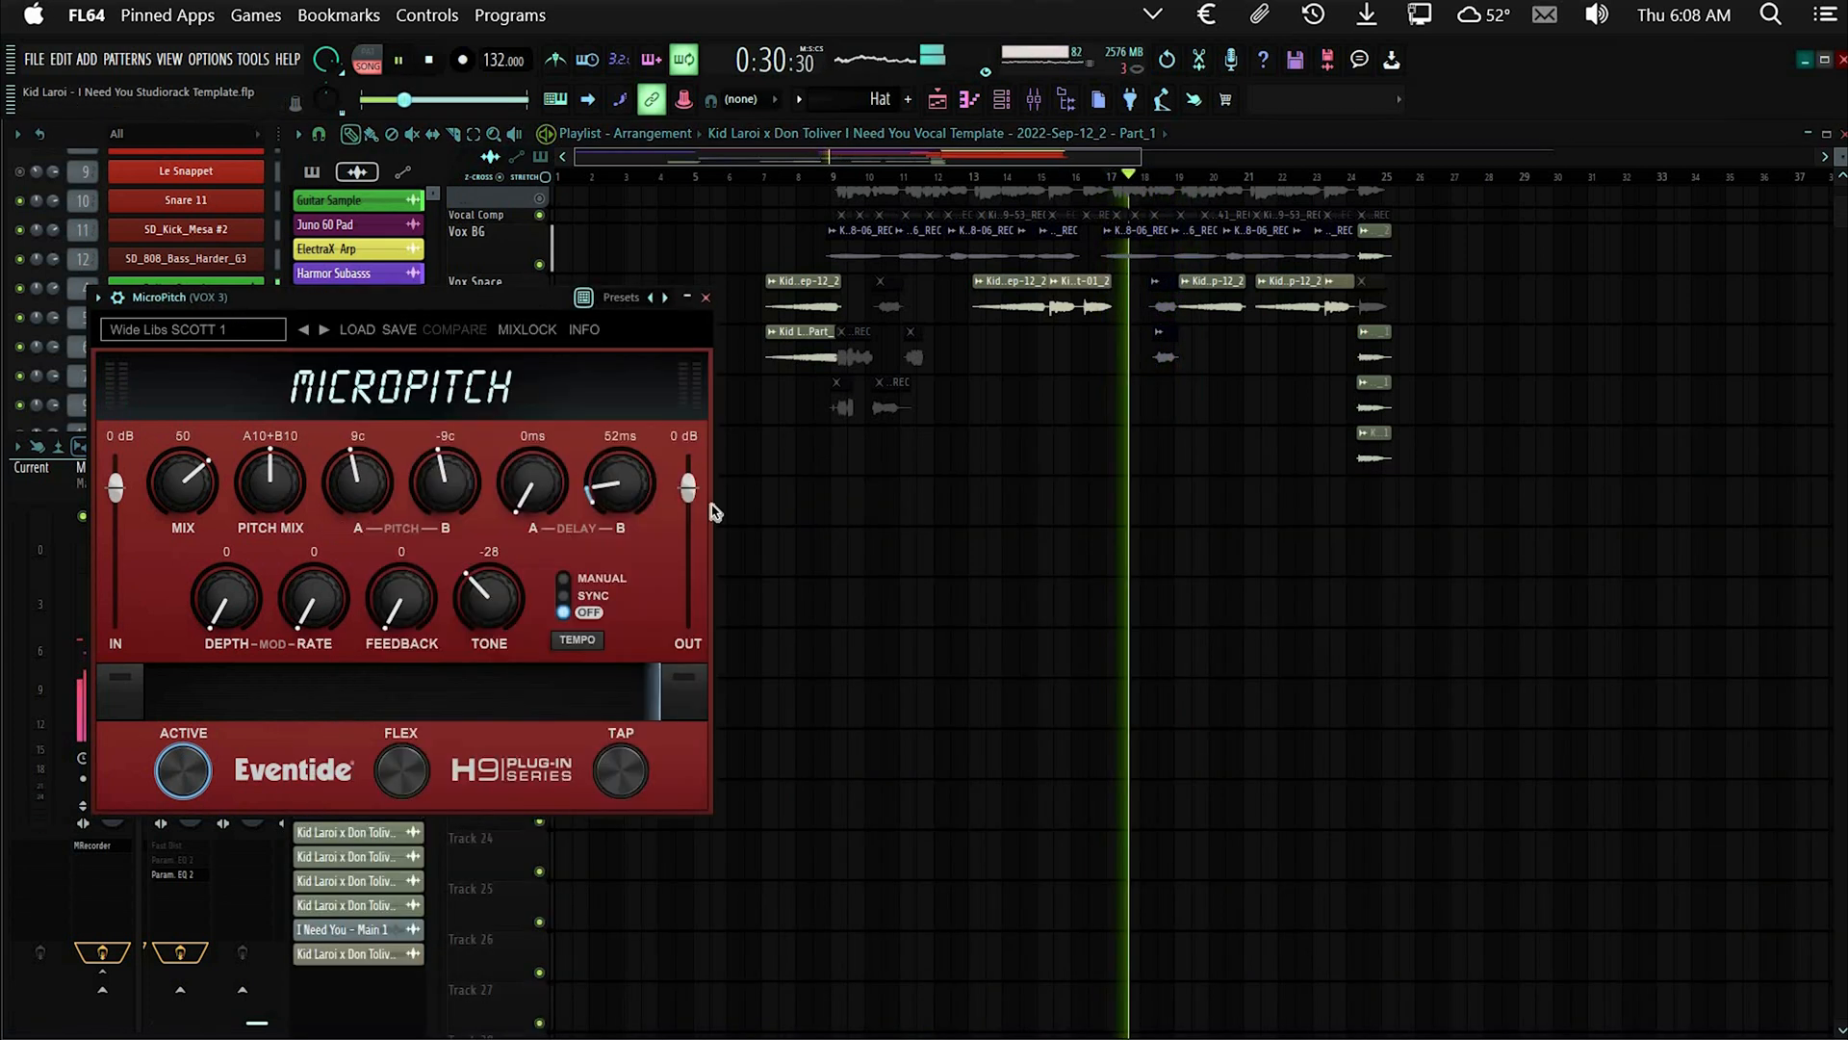
pyautogui.click(60, 1006)
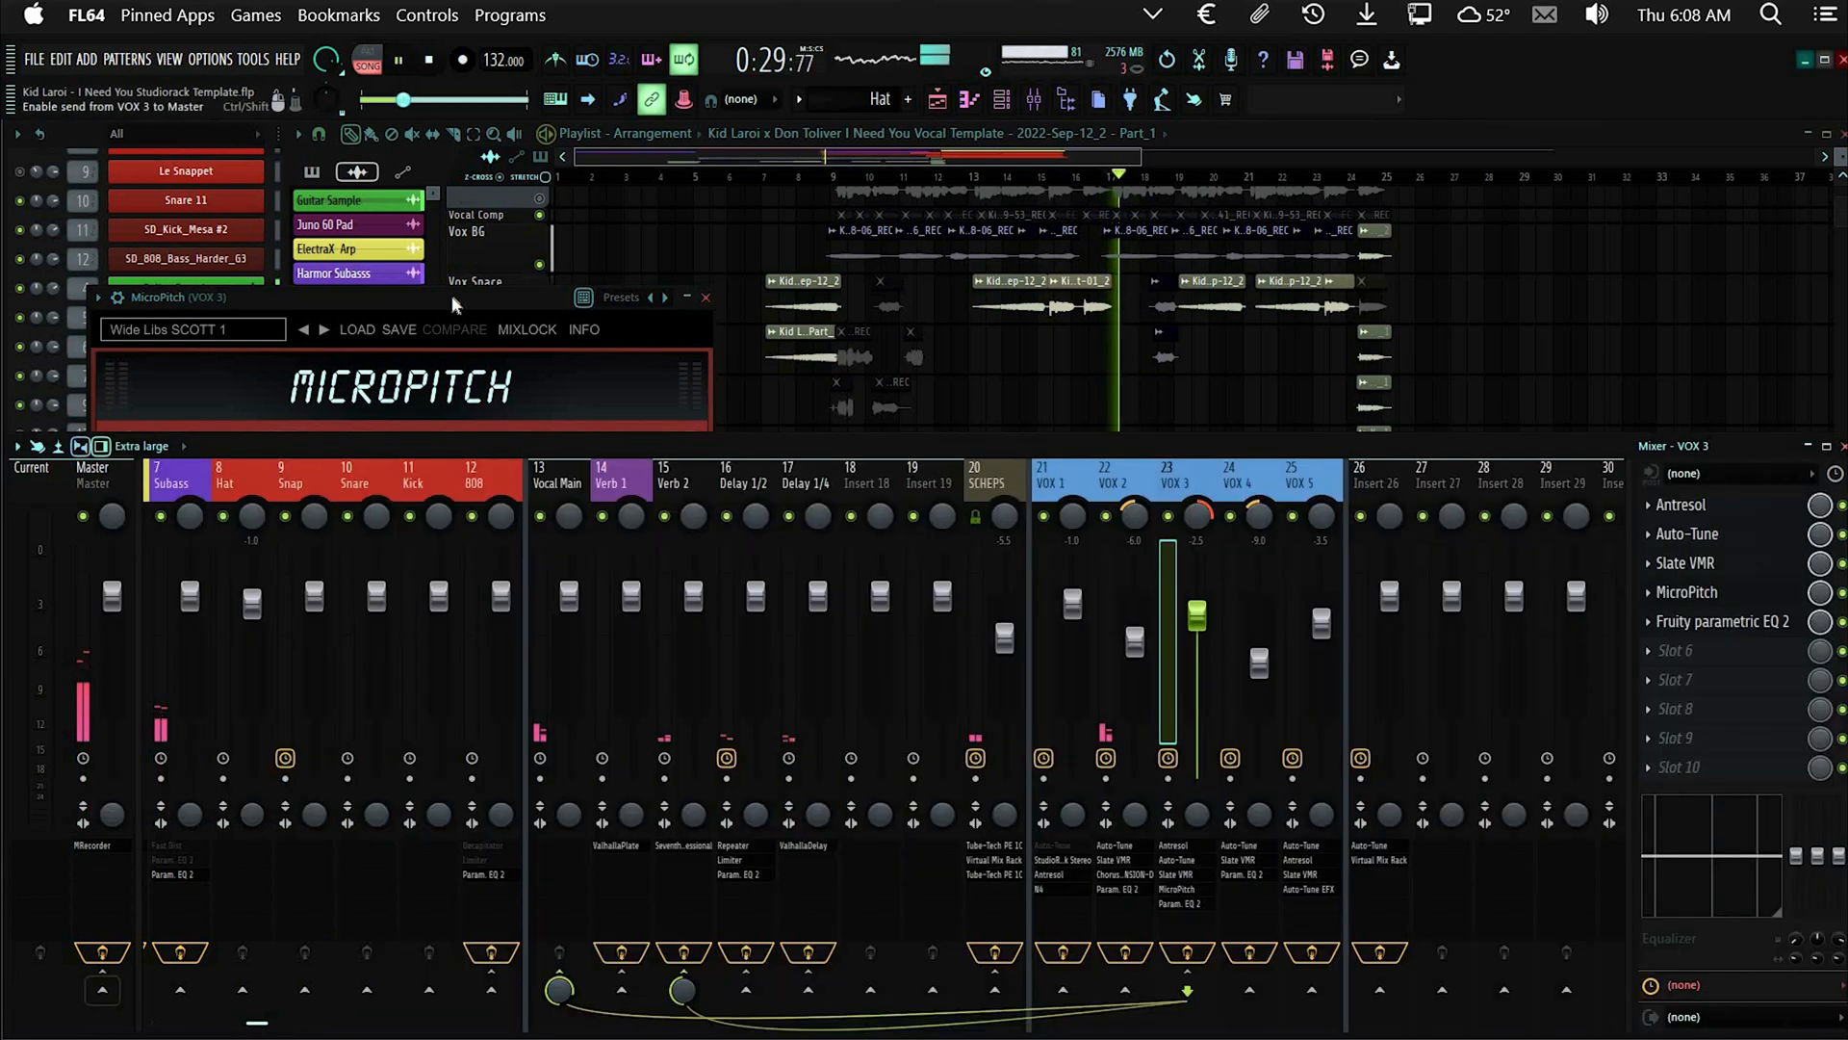
pyautogui.click(664, 416)
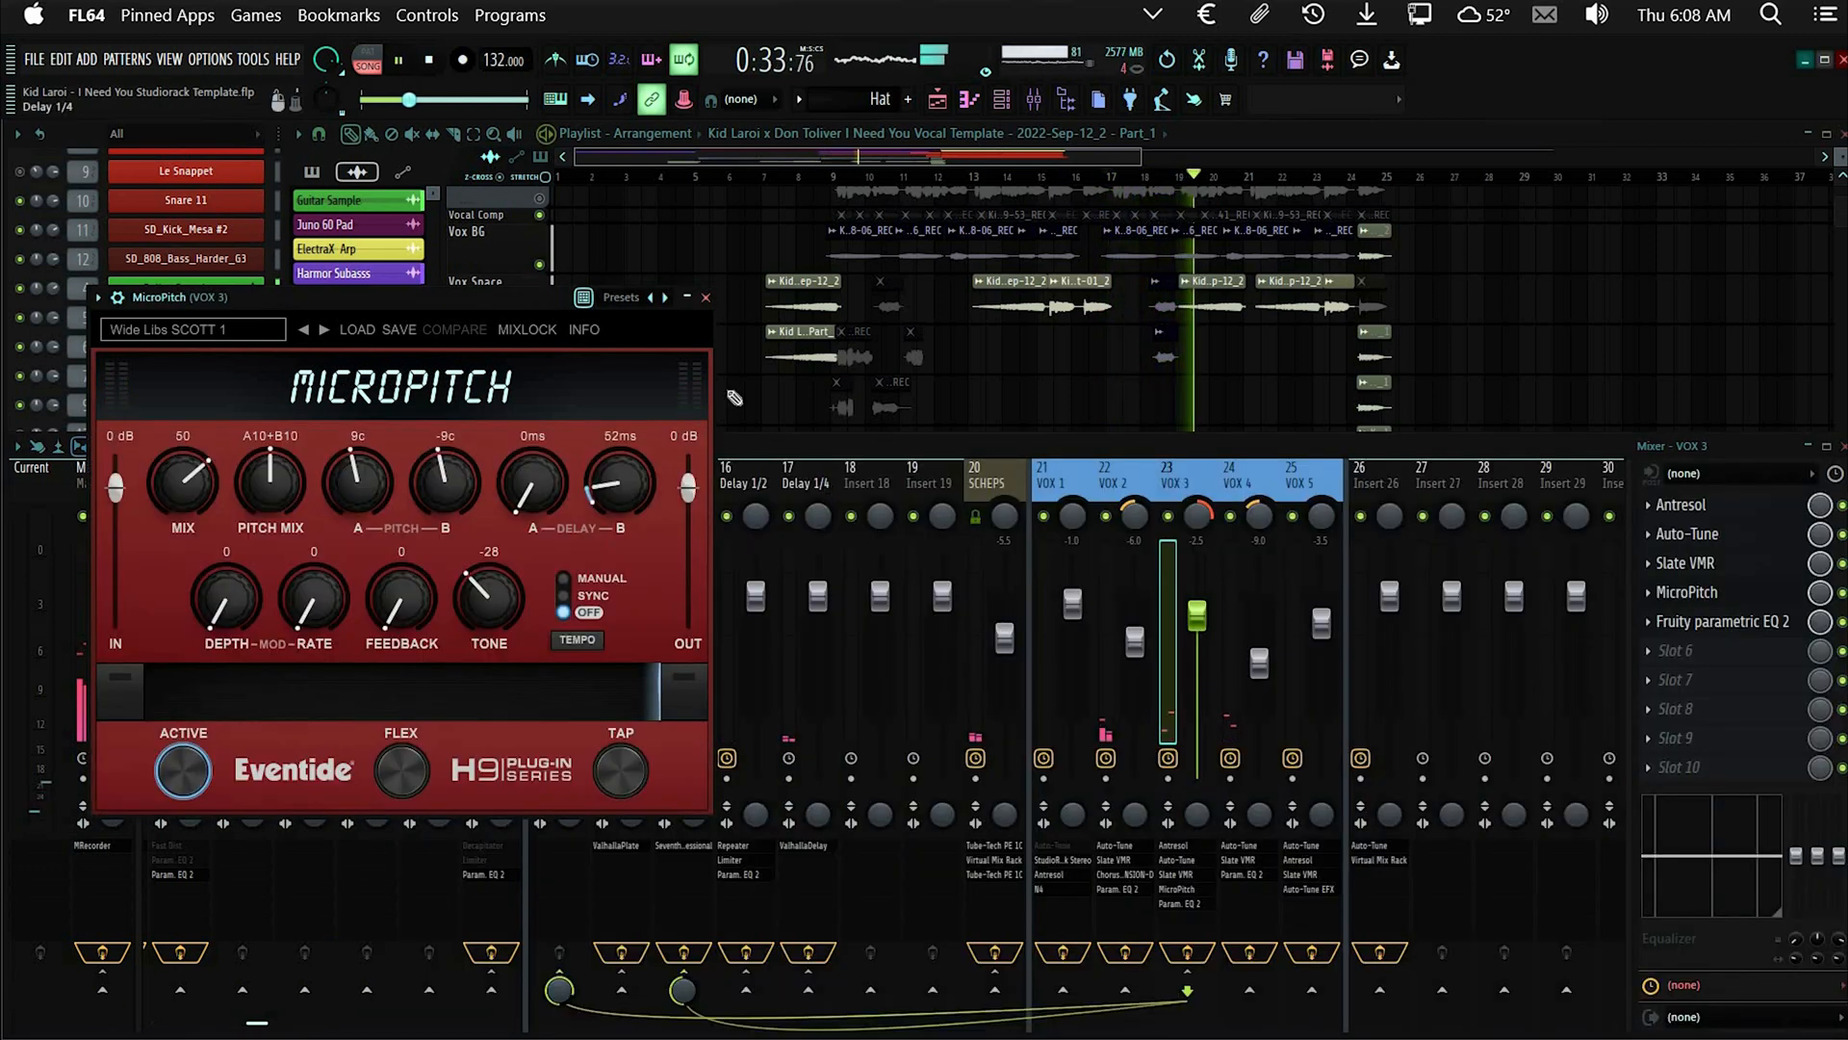
pyautogui.press('Escape')
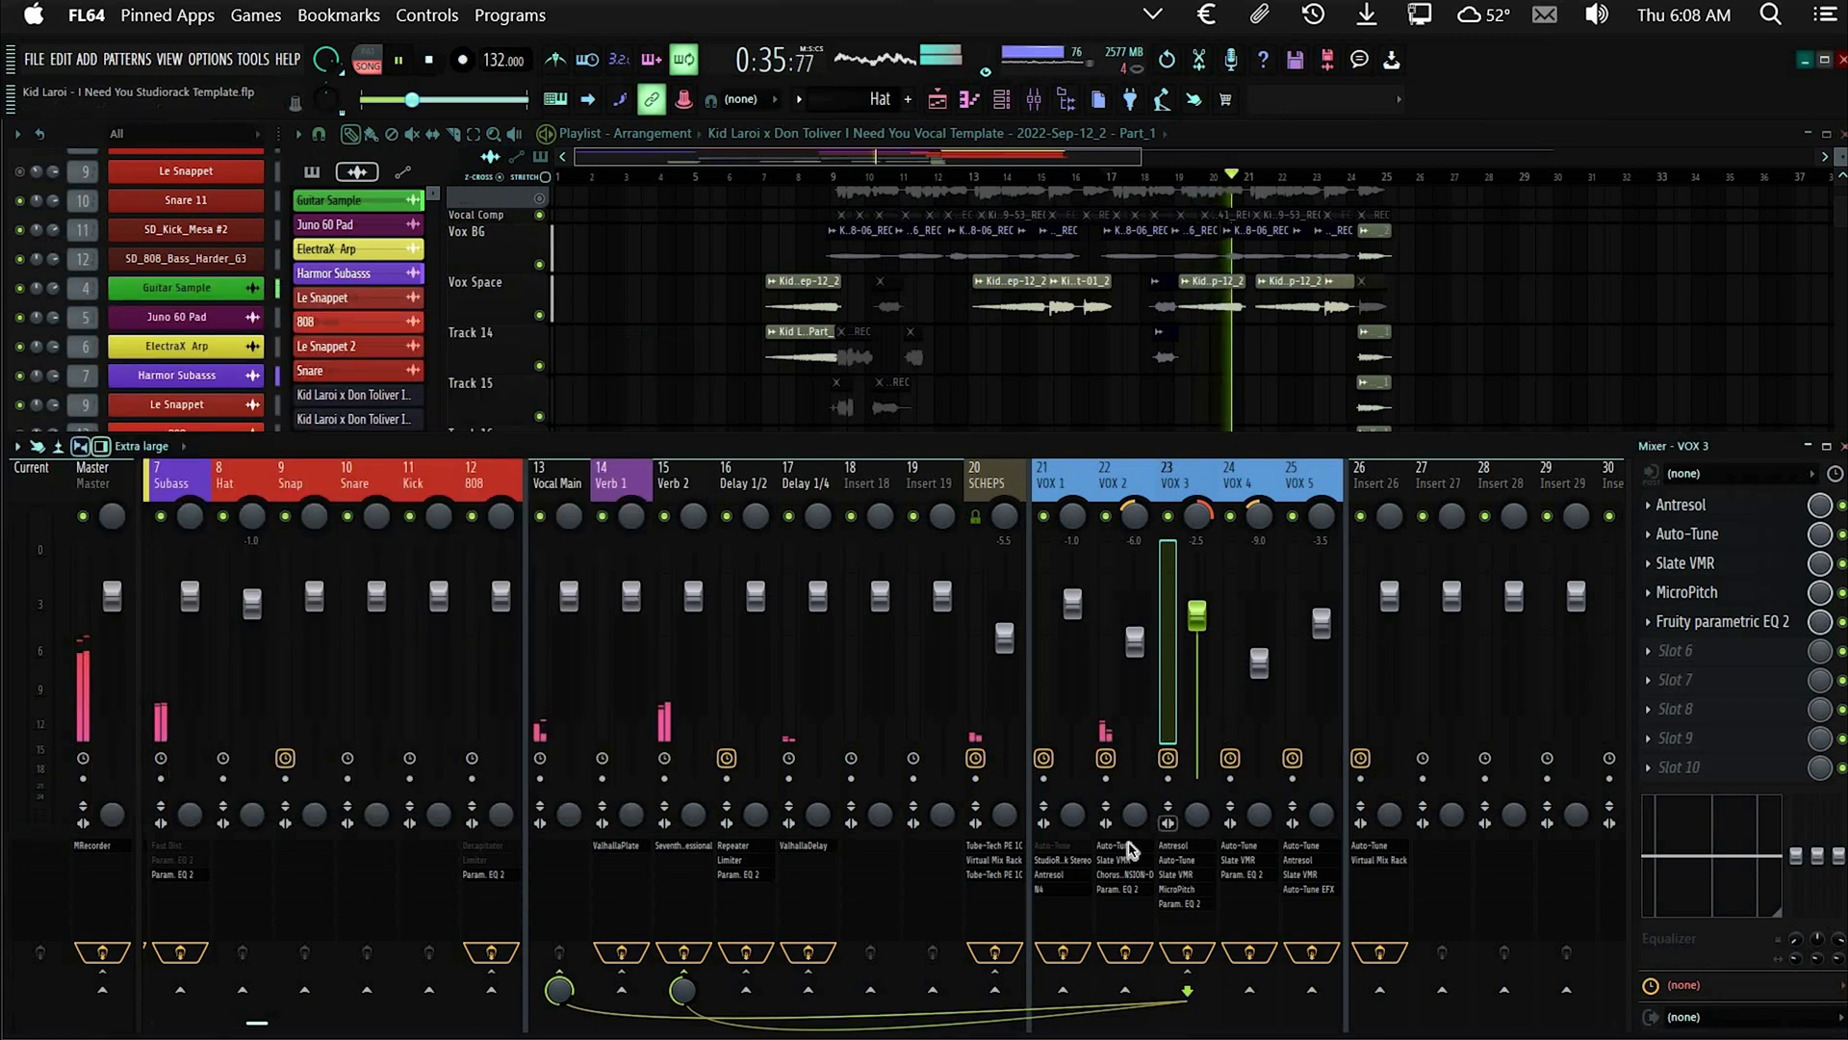
# Open Auto-Tune on the VOX 2 track and move its window clear of the vocal mixer tracks
pyautogui.click(1124, 845)
pyautogui.moveTo(950, 352); pyautogui.dragTo(811, 250)
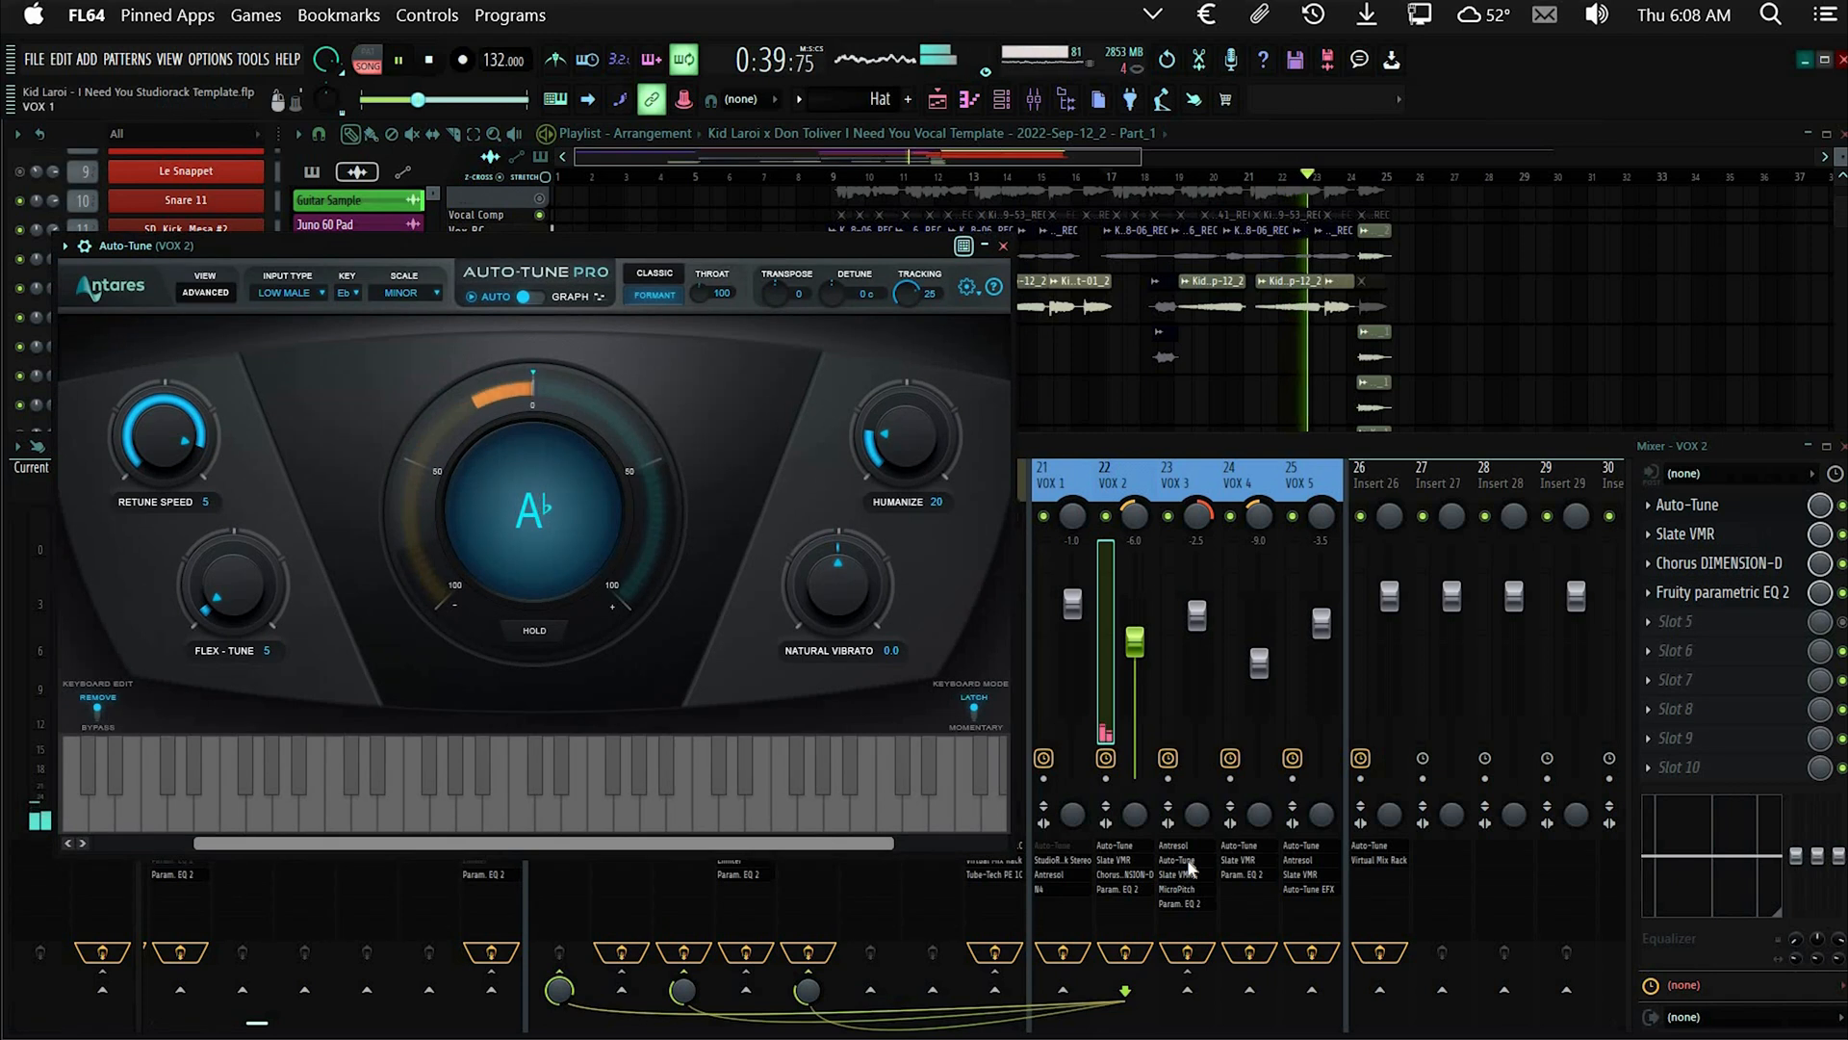
# Open Auto-Tune on VOX 3 beside the VOX 2 instance to compare their settings, and close both plugin windows
pyautogui.click(1182, 860)
pyautogui.moveTo(760, 279); pyautogui.dragTo(1465, 332)
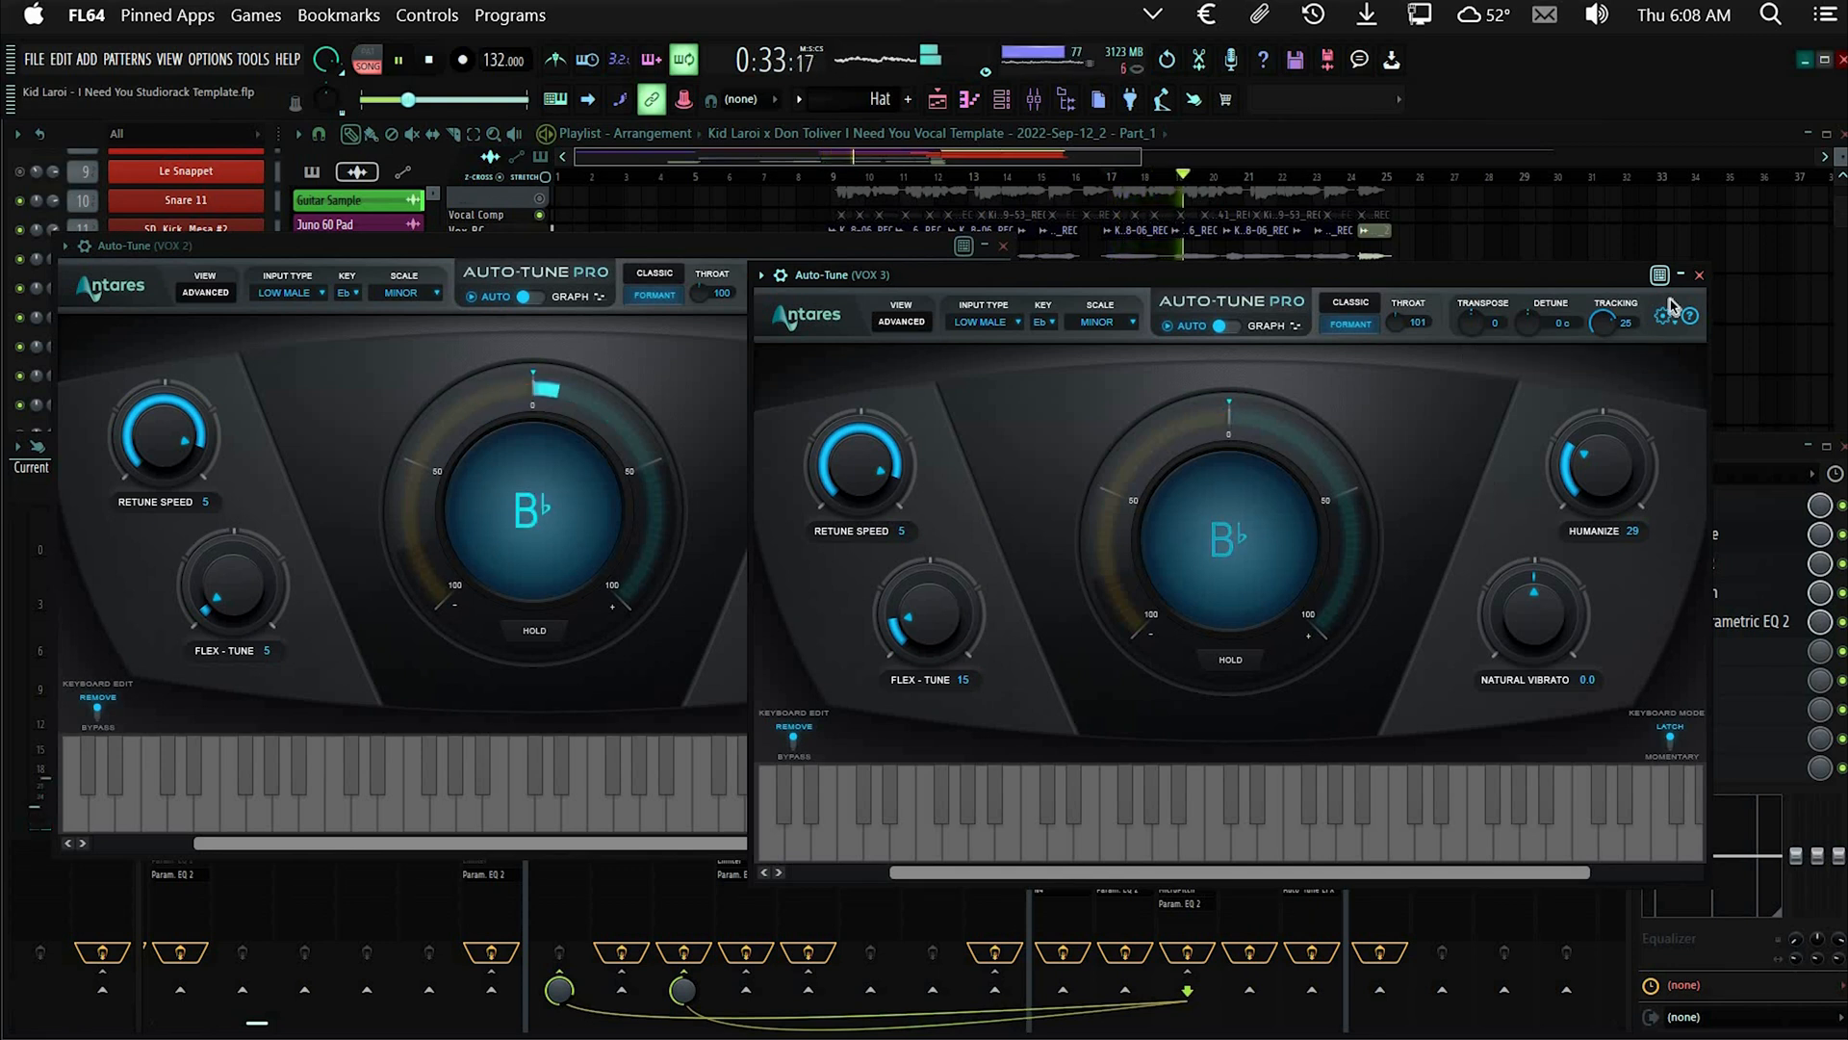
pyautogui.click(1004, 247)
pyautogui.click(1124, 846)
pyautogui.press('Escape')
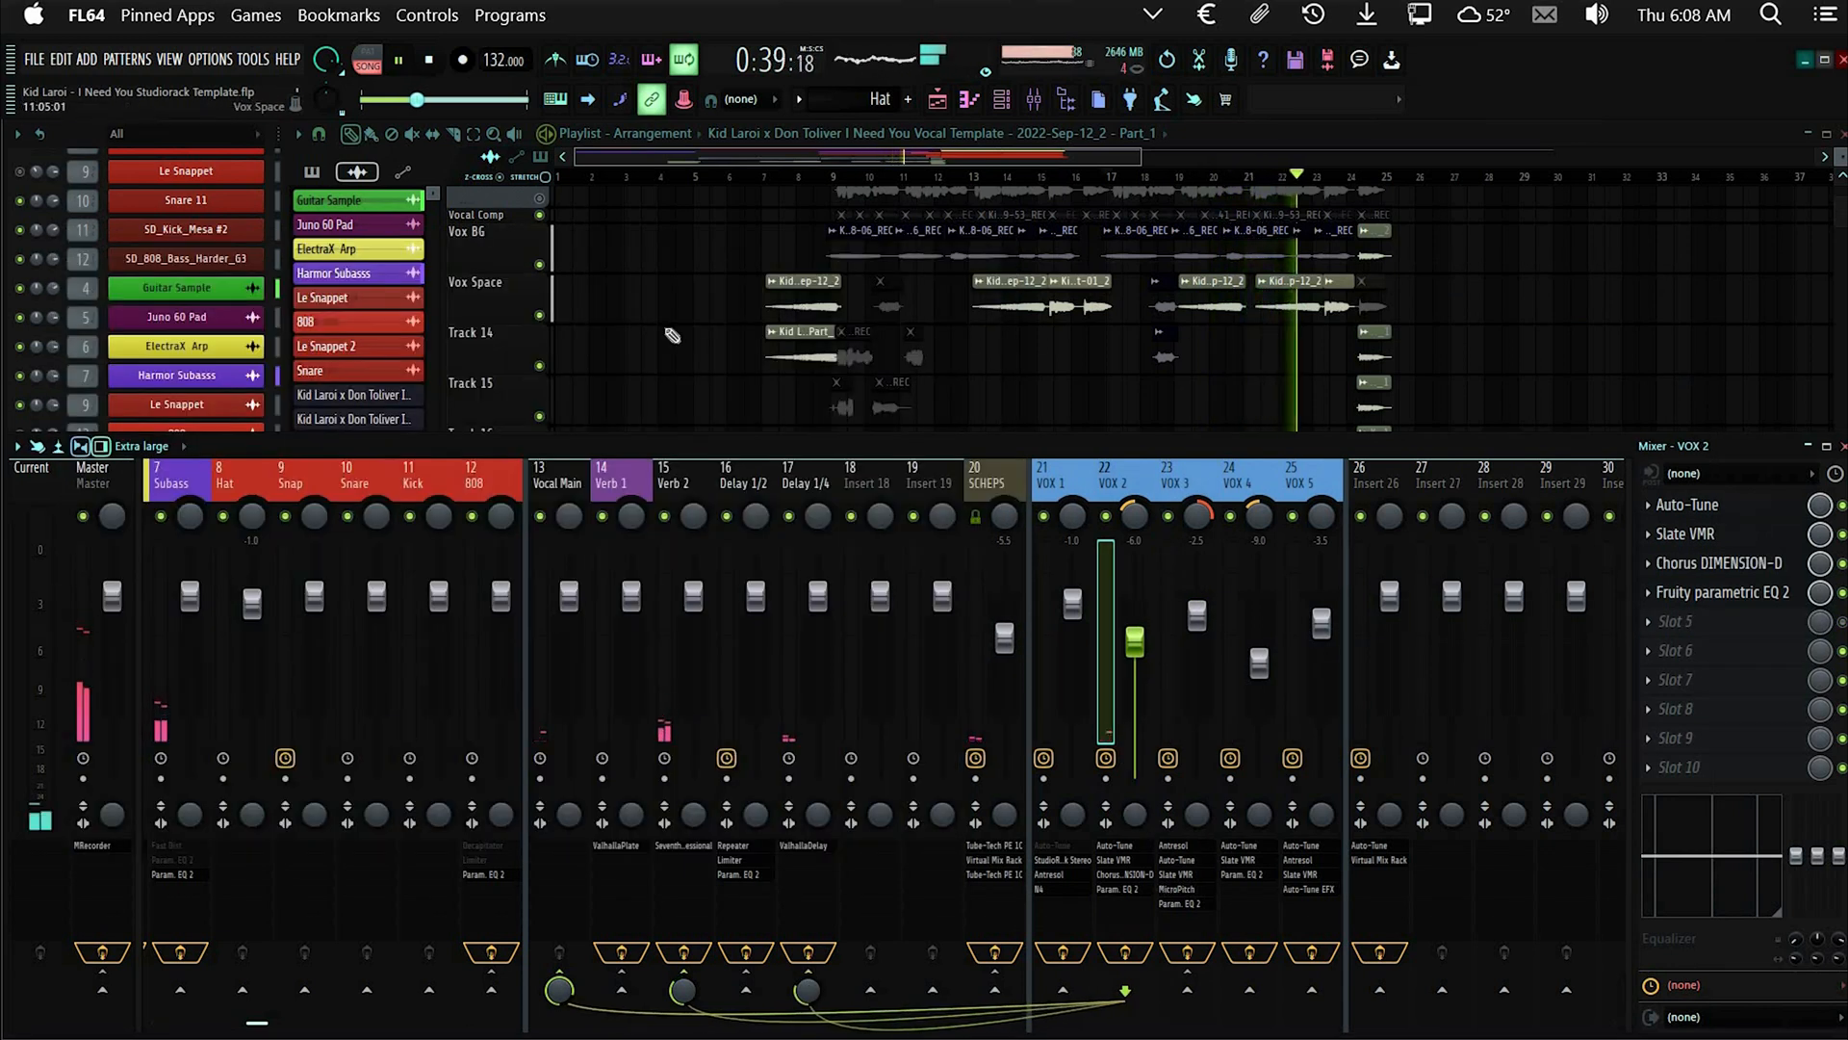
# Audition the soloed VOX 1 main vocal from bar 9 with its insert effects bypassed
pyautogui.scroll(1, 616, 279)
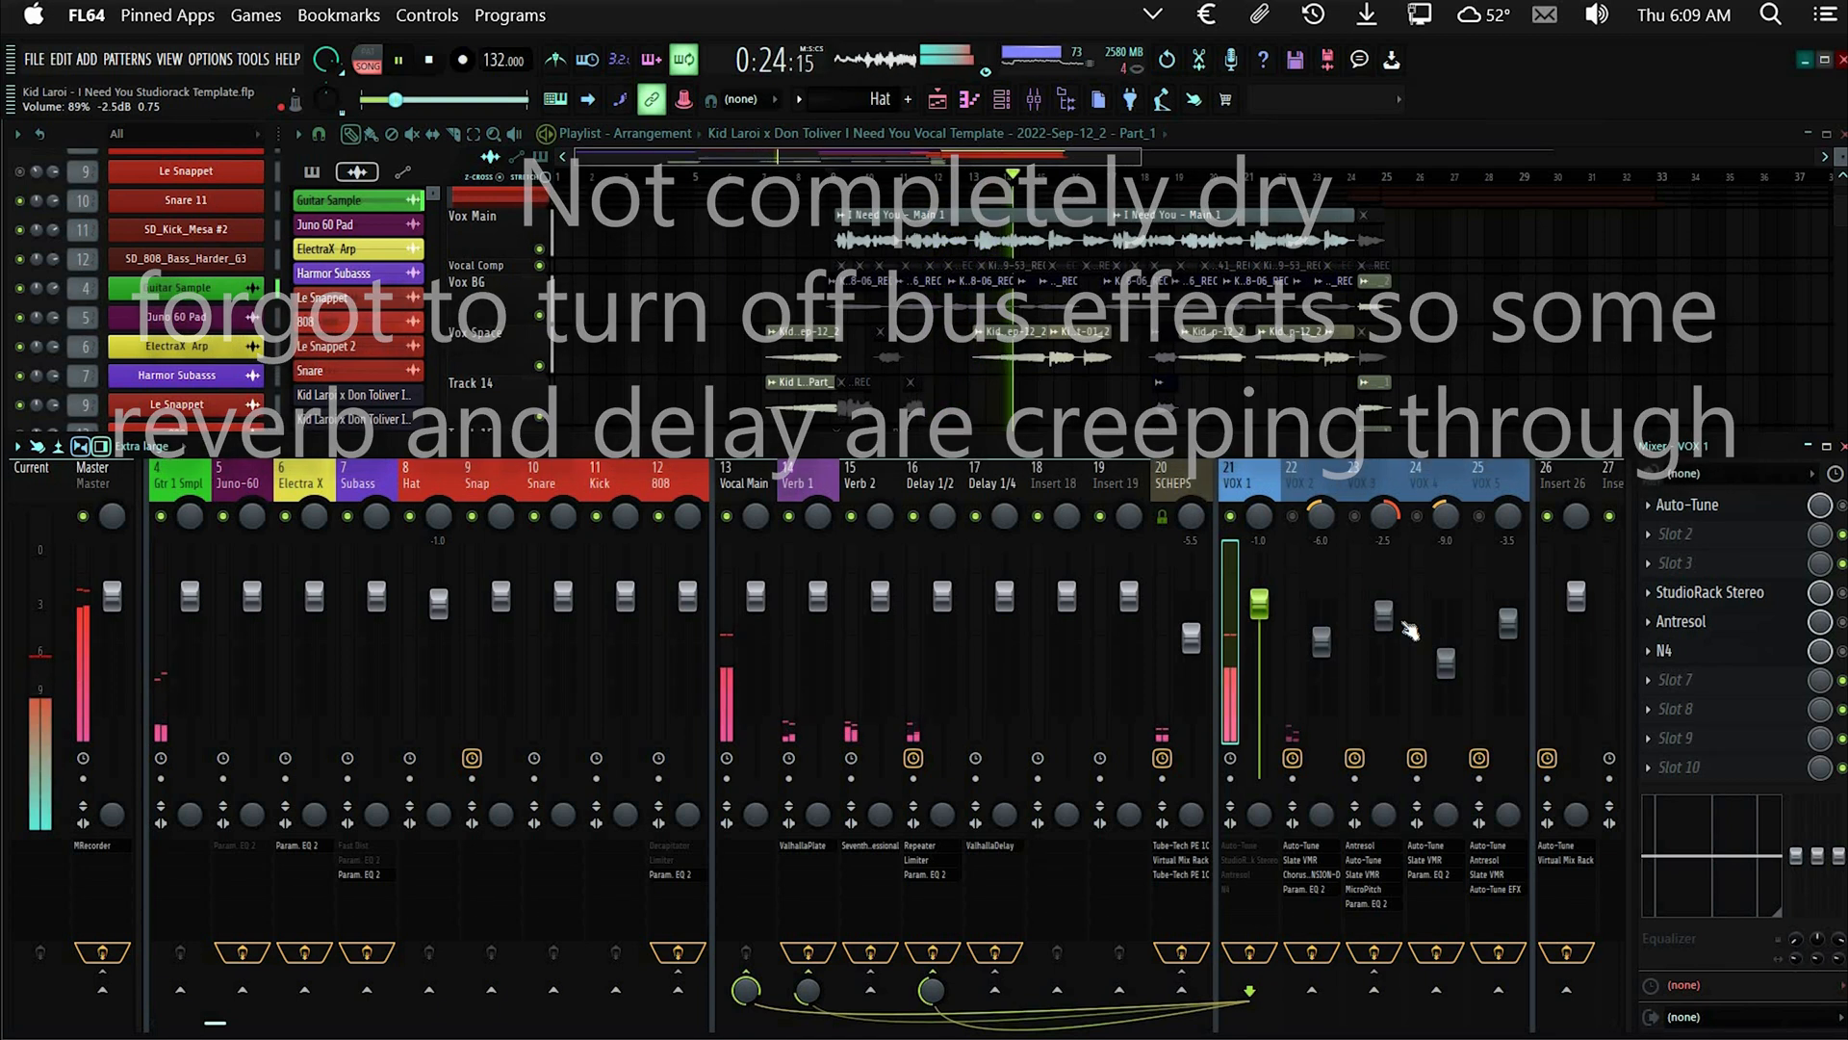
pyautogui.press('space')
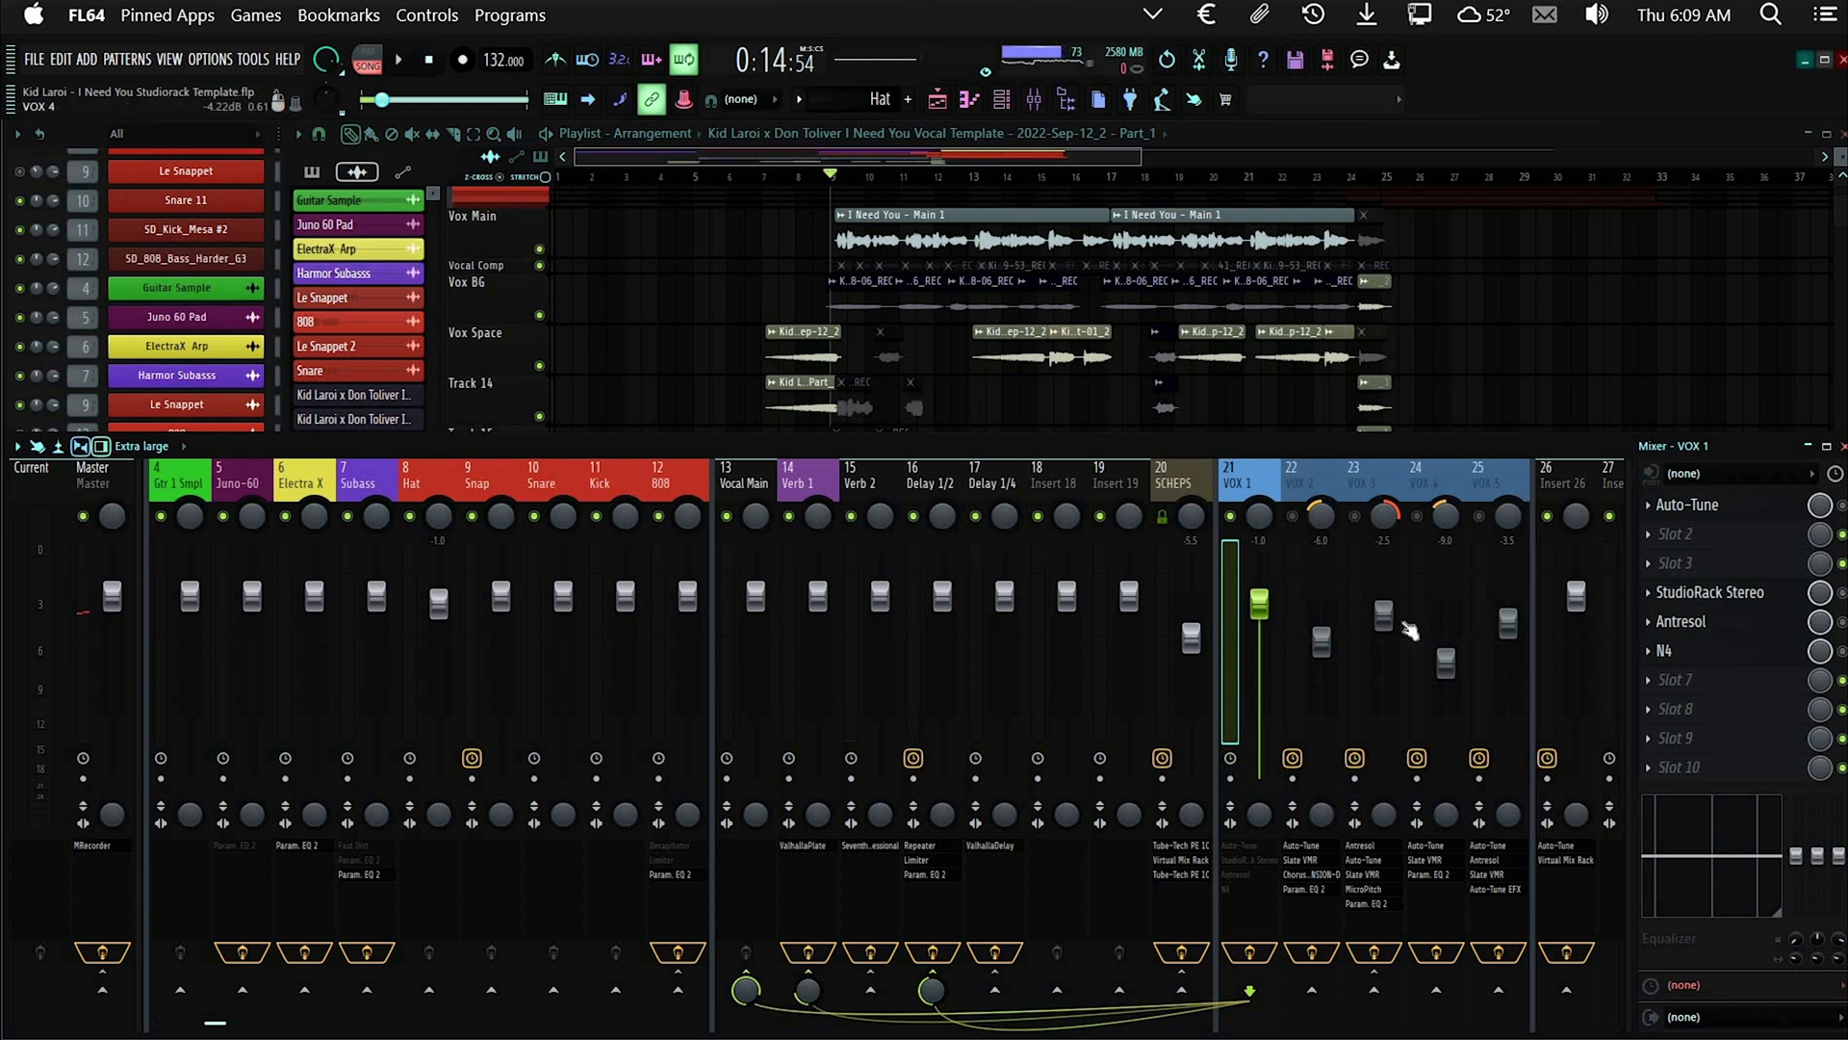
pyautogui.press('space')
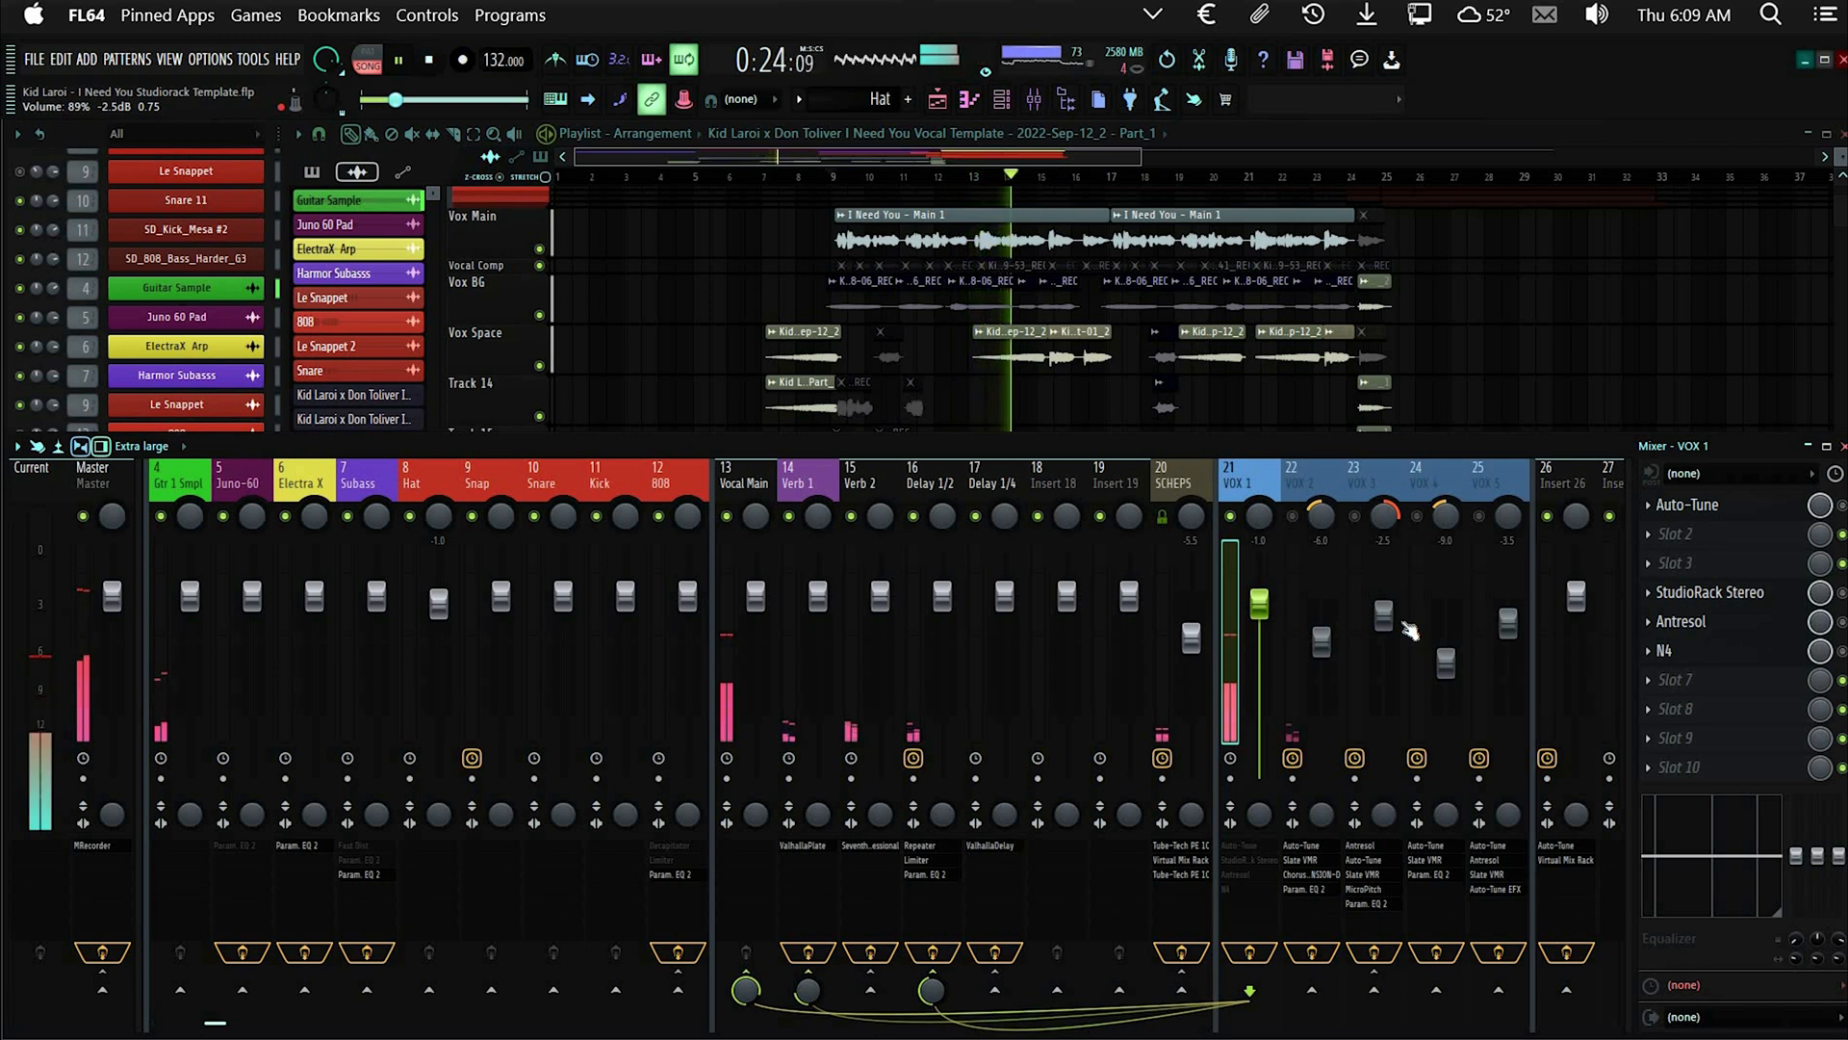
pyautogui.press('space')
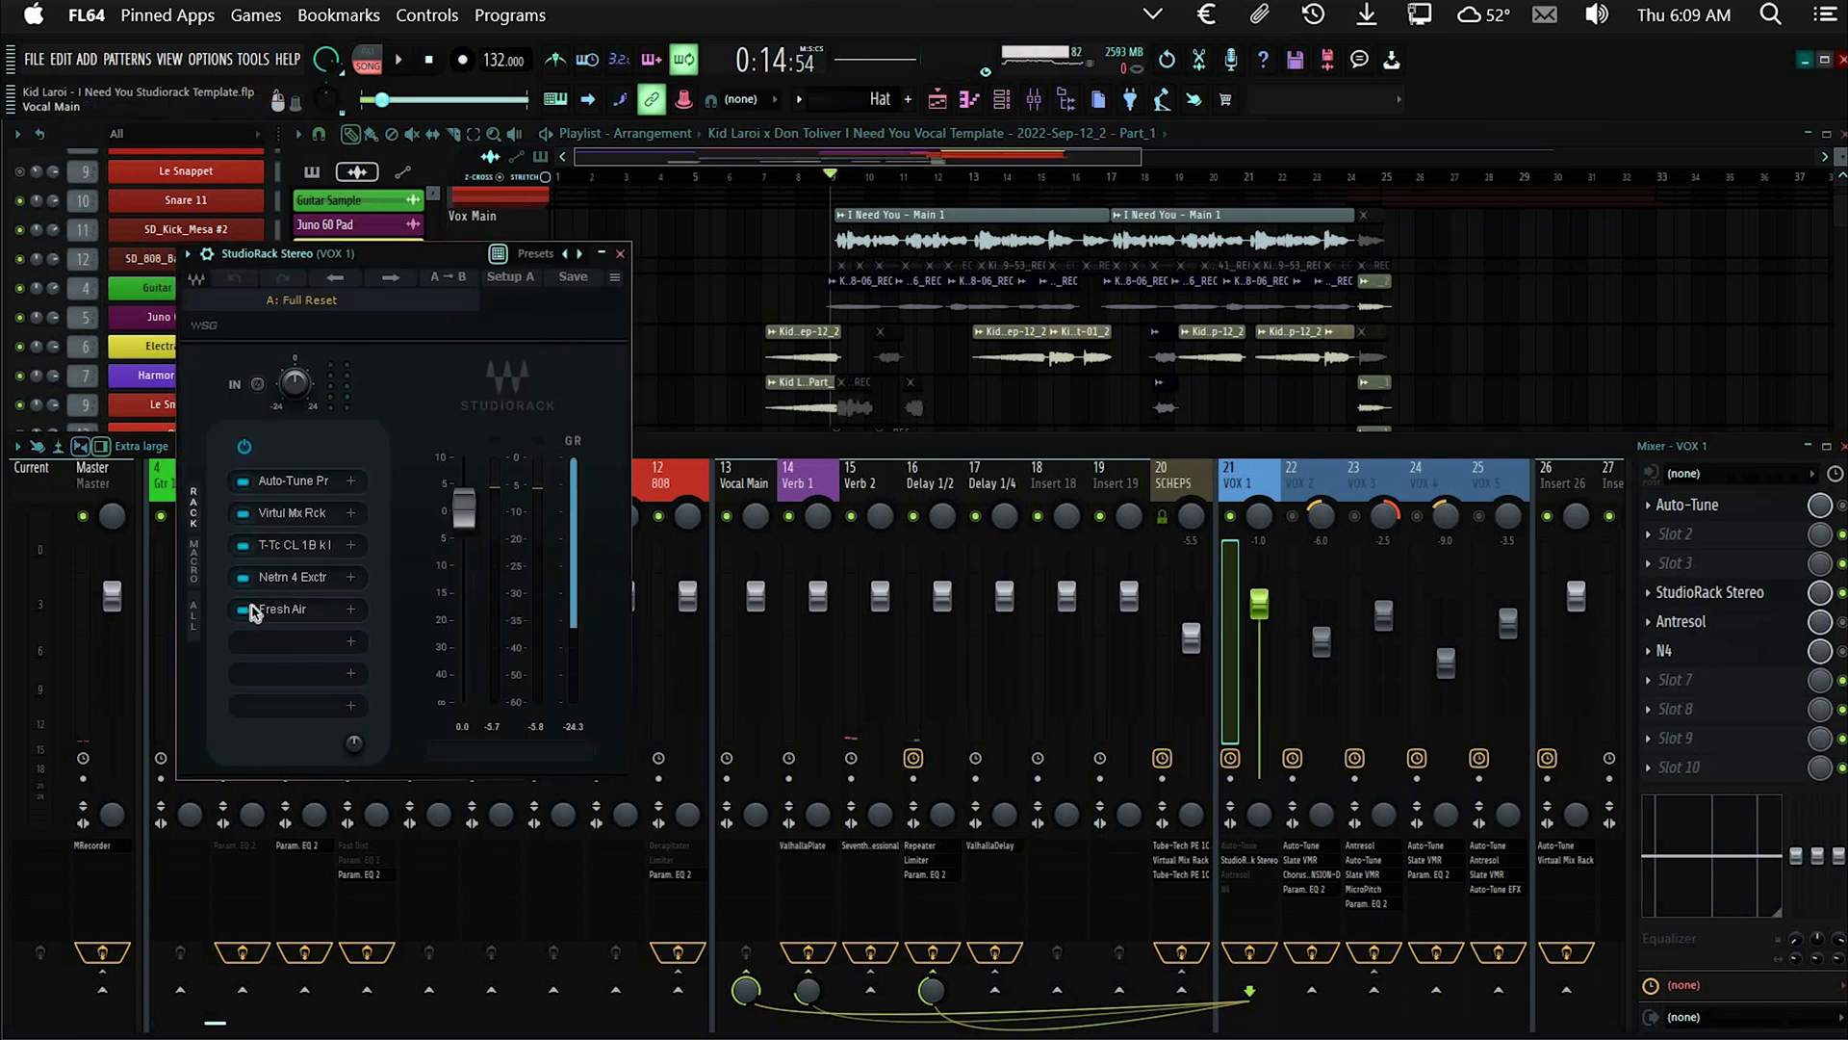
# Bypass every module except Auto-Tune Pro in the VOX 1 StudioRack and bring up the Auto-Tune Pro window
pyautogui.click(249, 609)
pyautogui.click(250, 575)
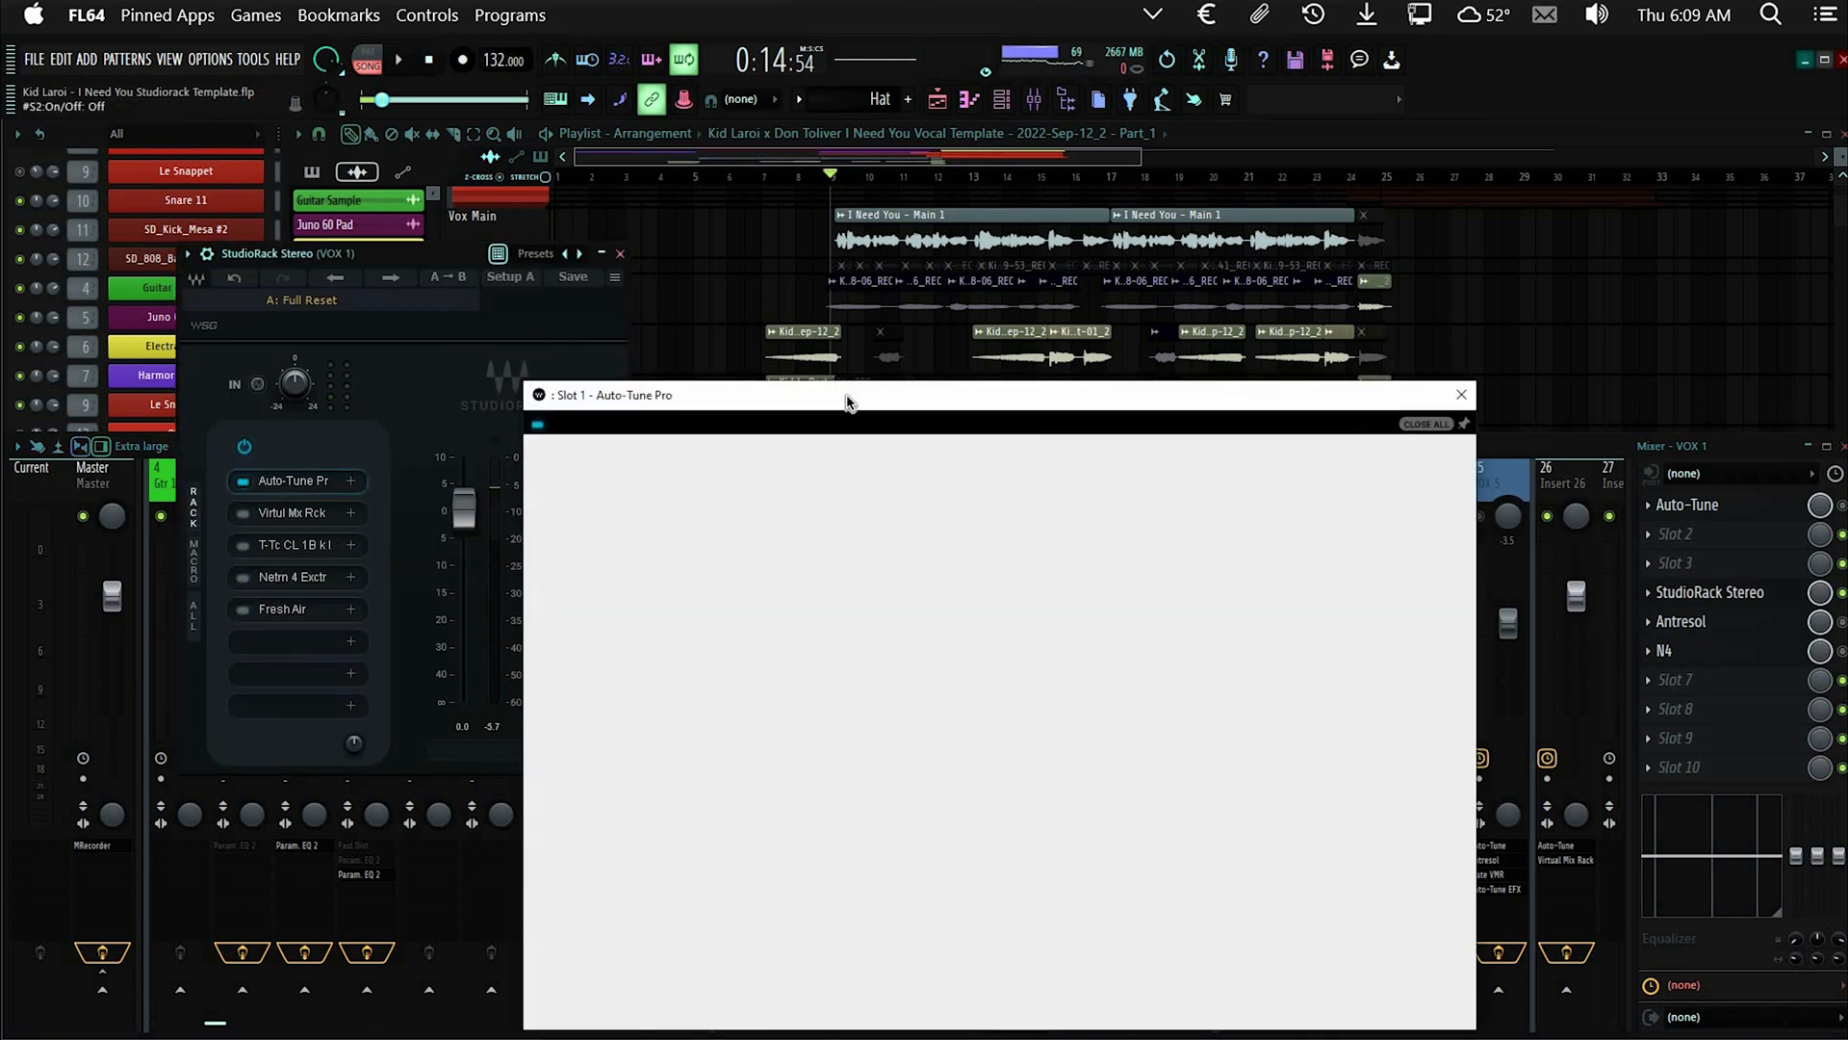
pyautogui.moveTo(848, 397); pyautogui.dragTo(1018, 201)
# Replay the dry VOX 1 vocal from bar 9 and stop playback
pyautogui.press('space')
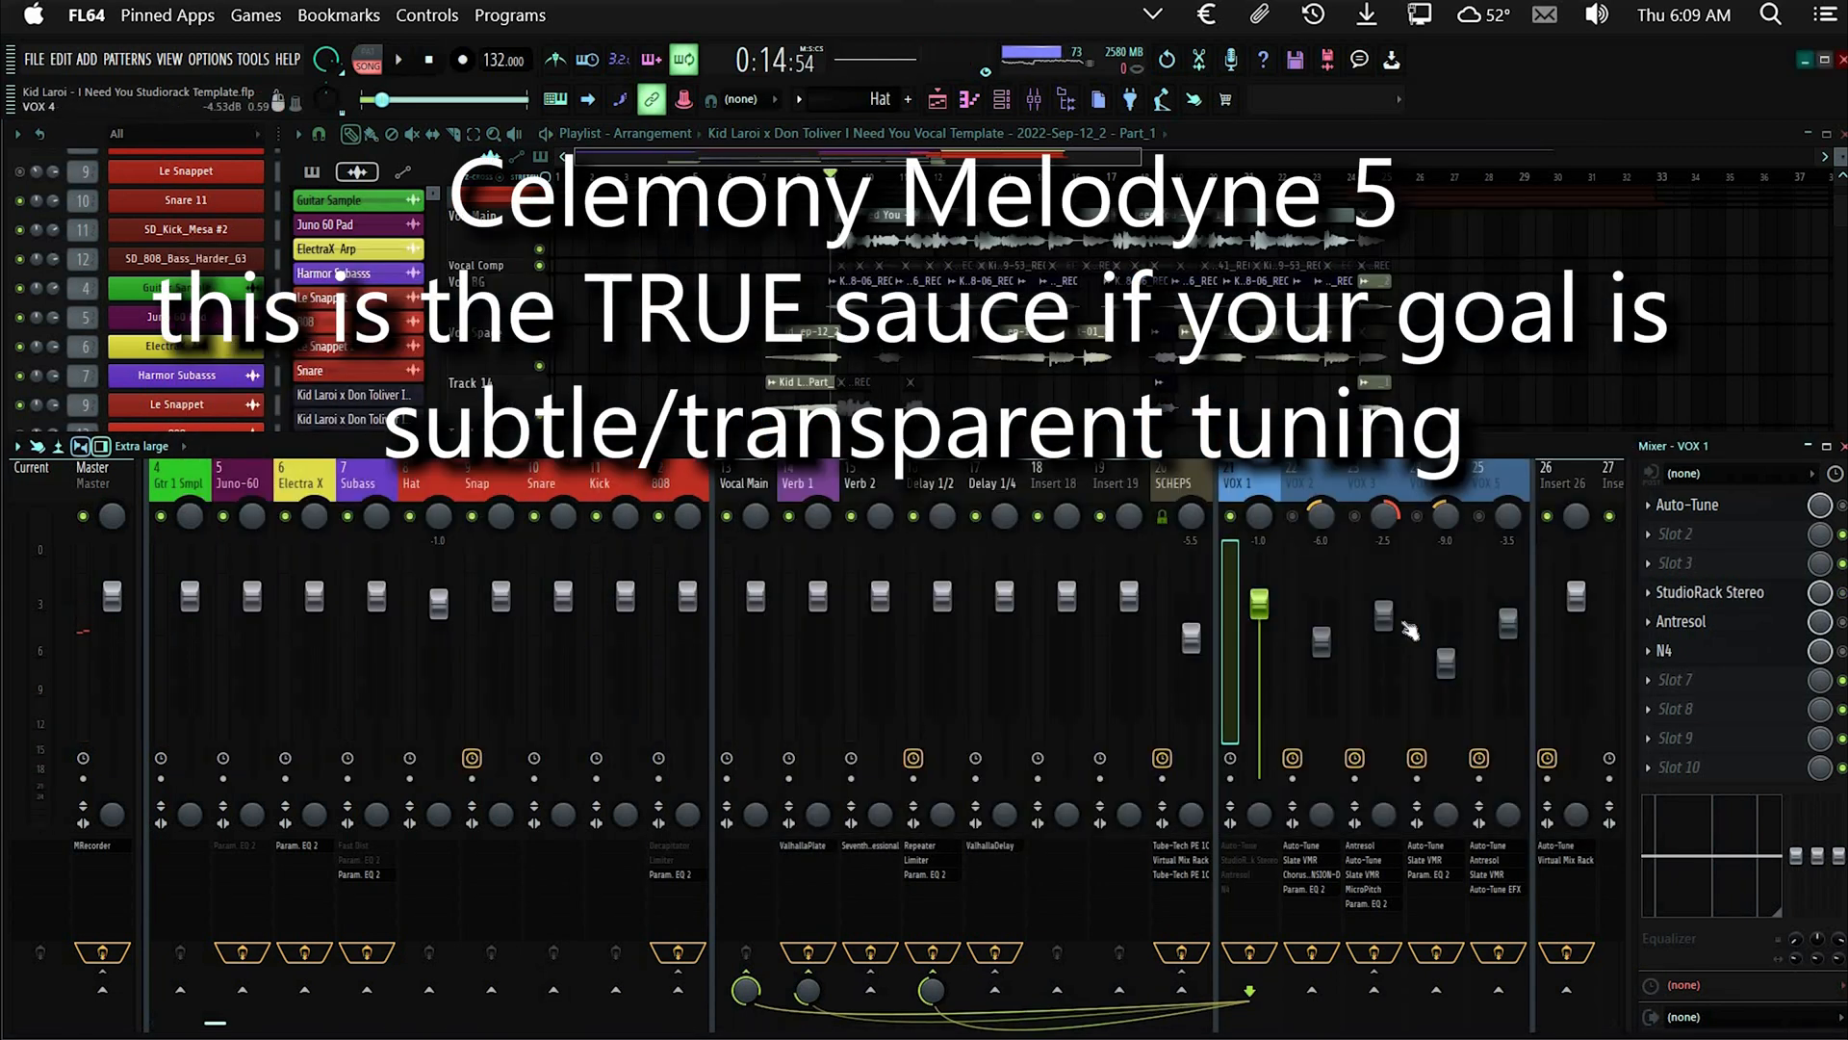
pyautogui.press('space')
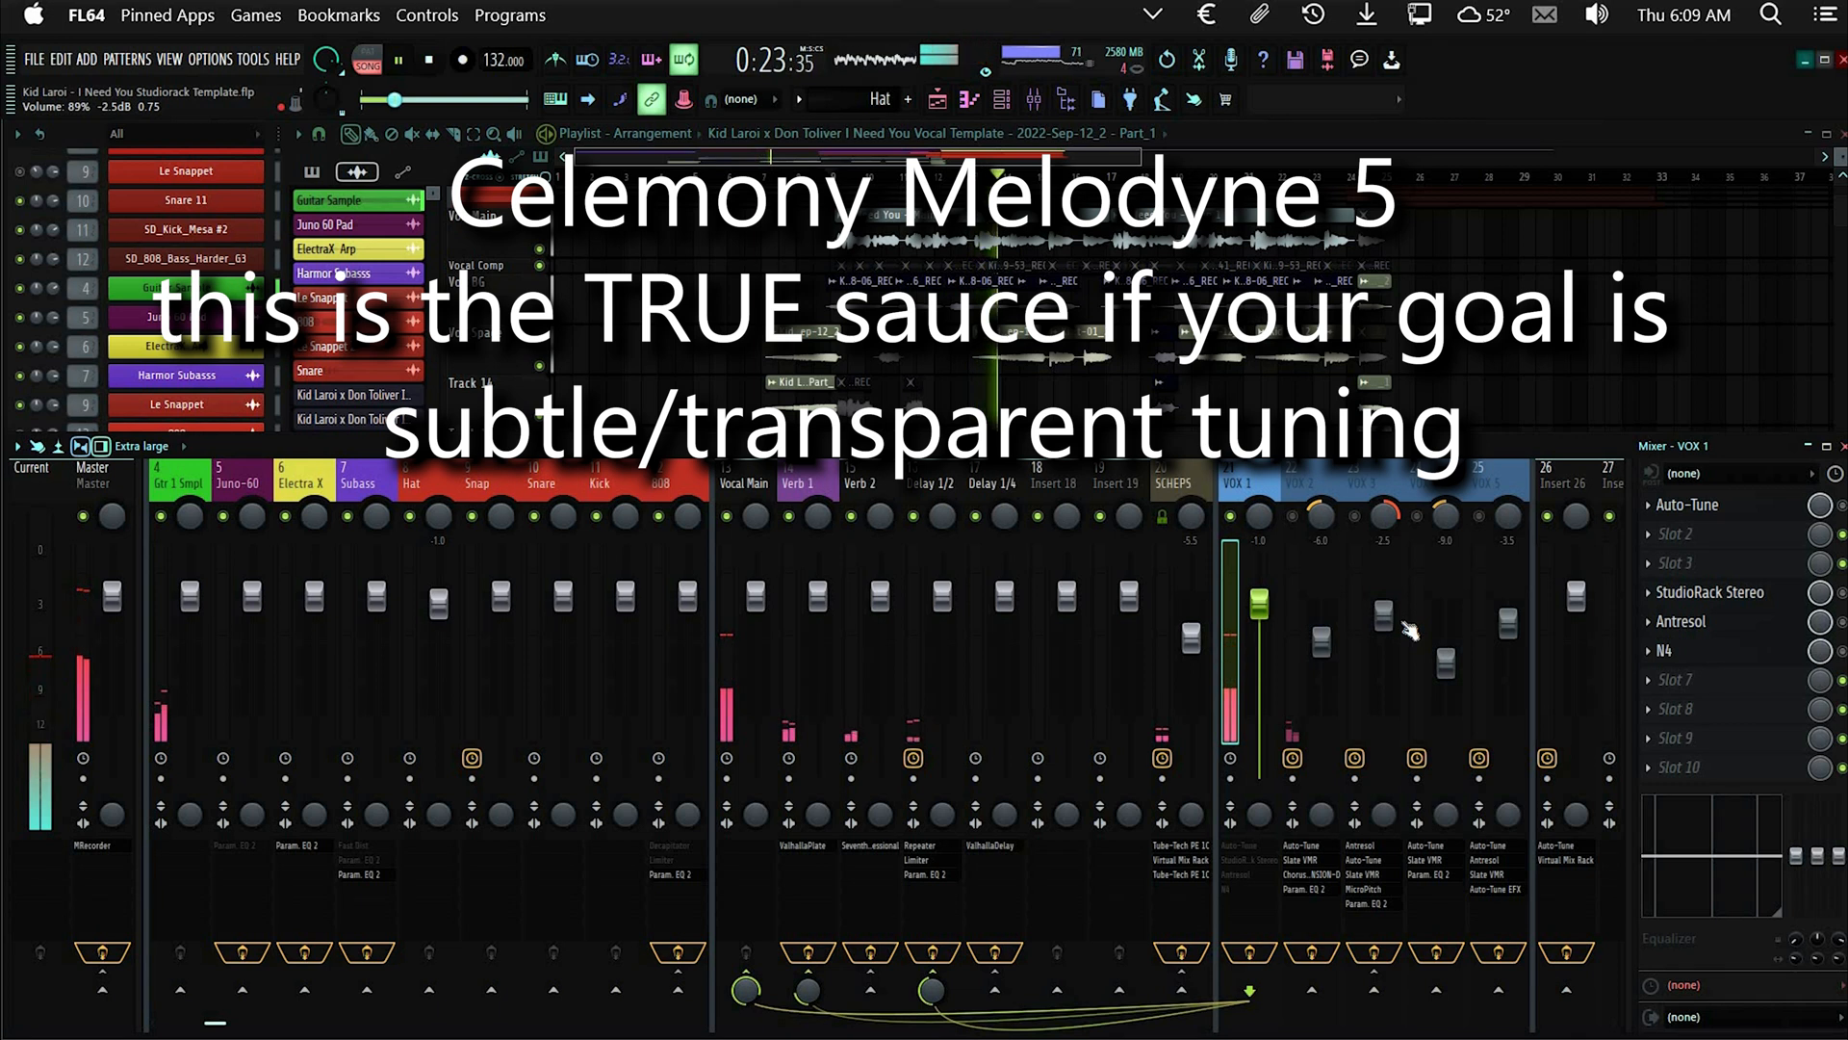
pyautogui.press('space')
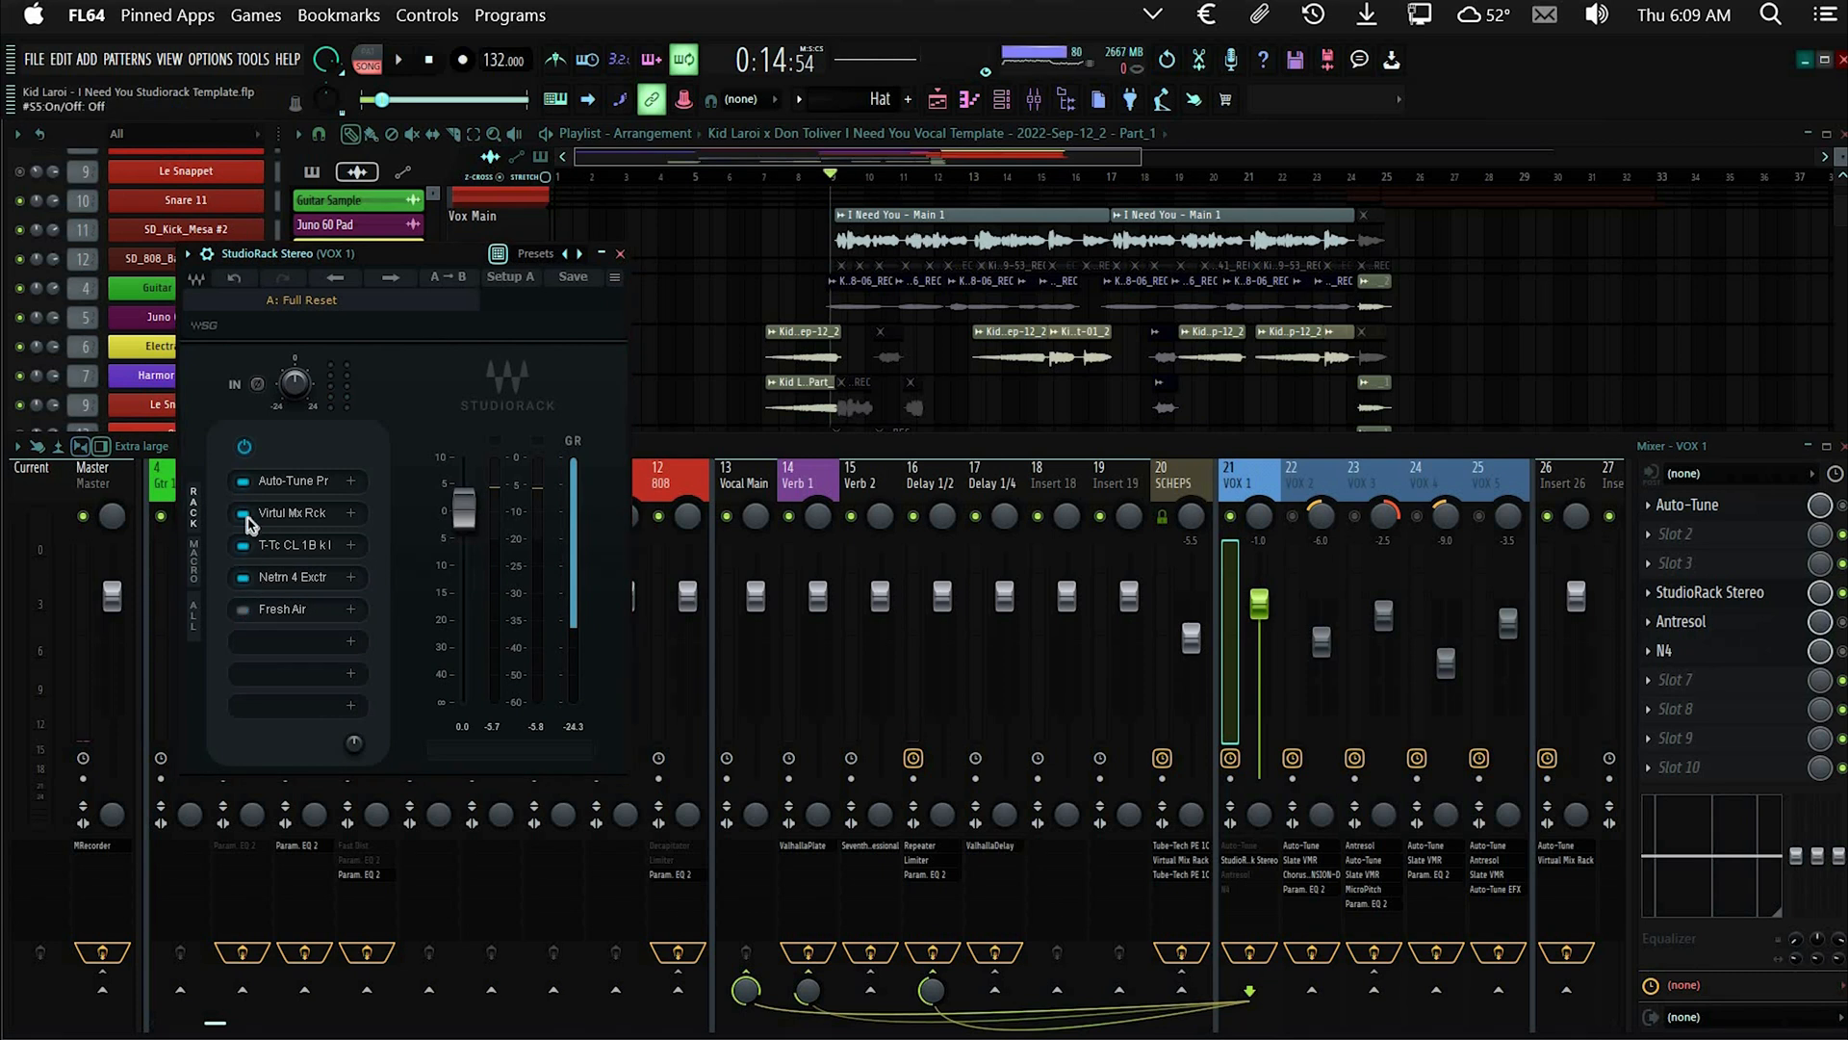
# Open Auto-Tune Pro from the VOX 1 StudioRack and audition the vocal with only that module enabled
pyautogui.click(289, 480)
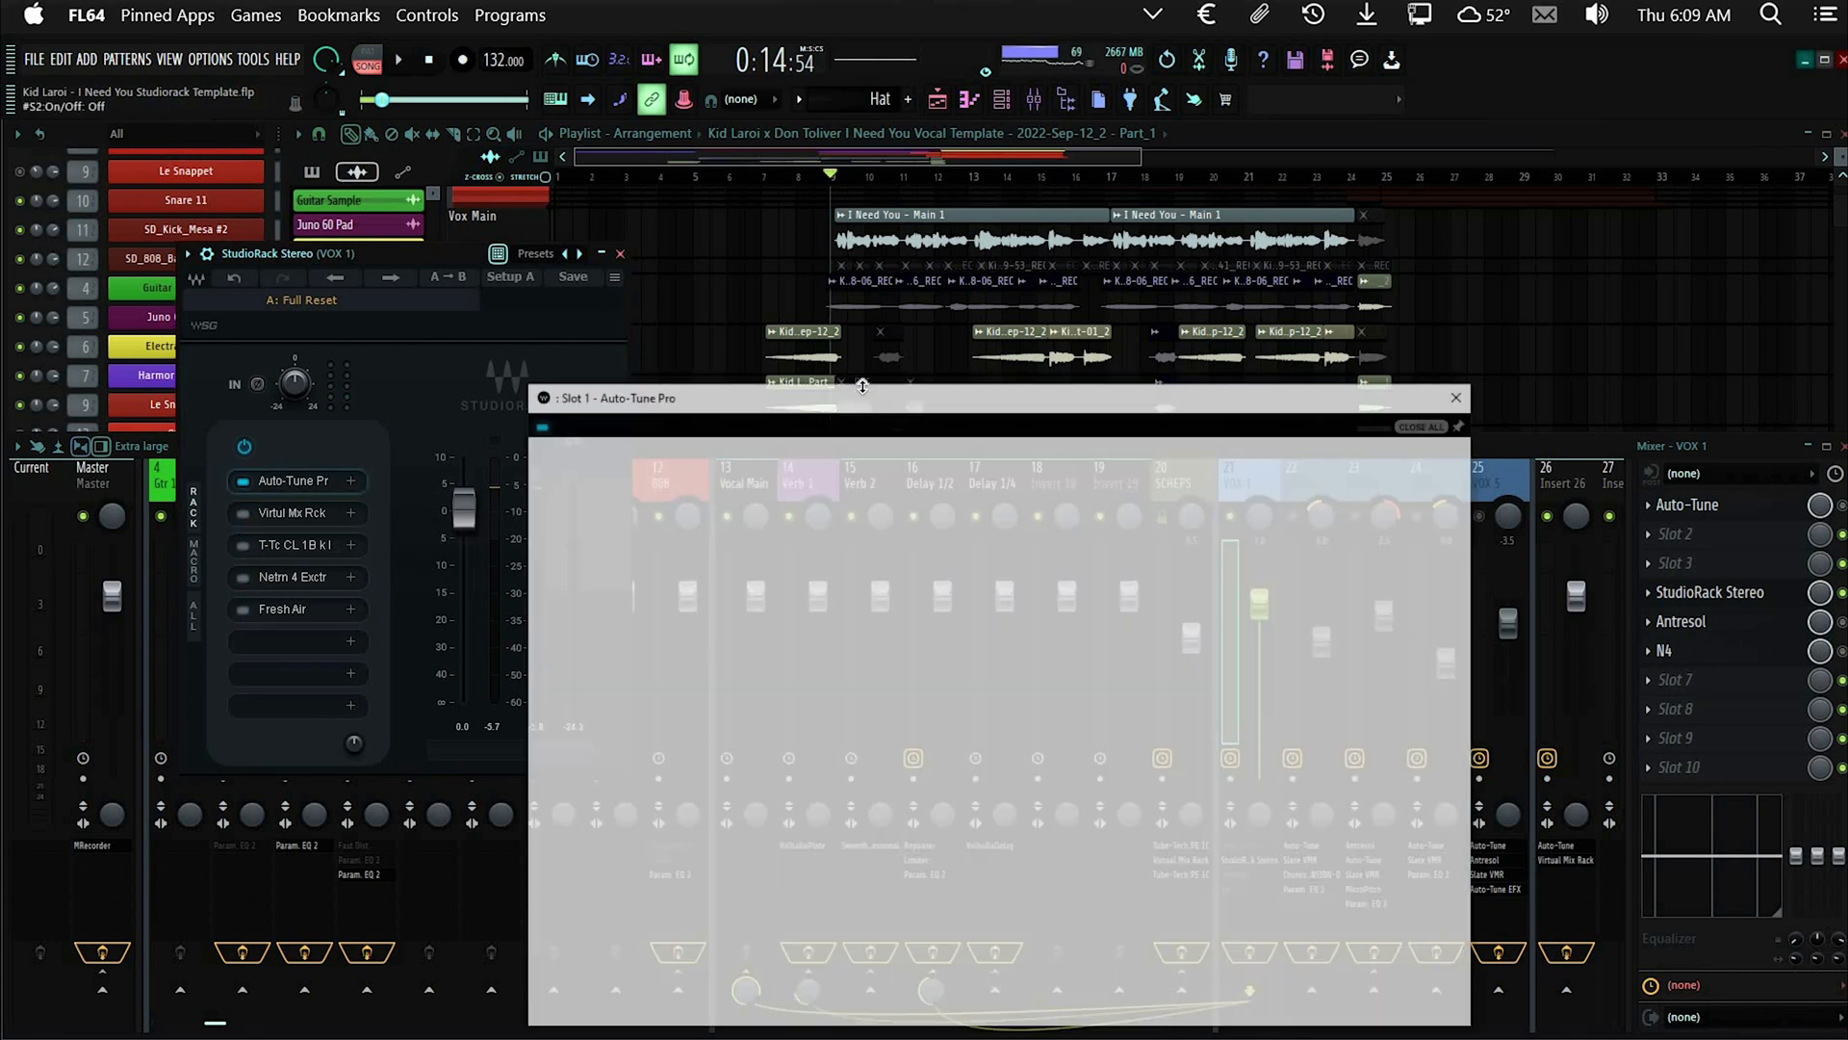
pyautogui.moveTo(850, 397); pyautogui.dragTo(1023, 227)
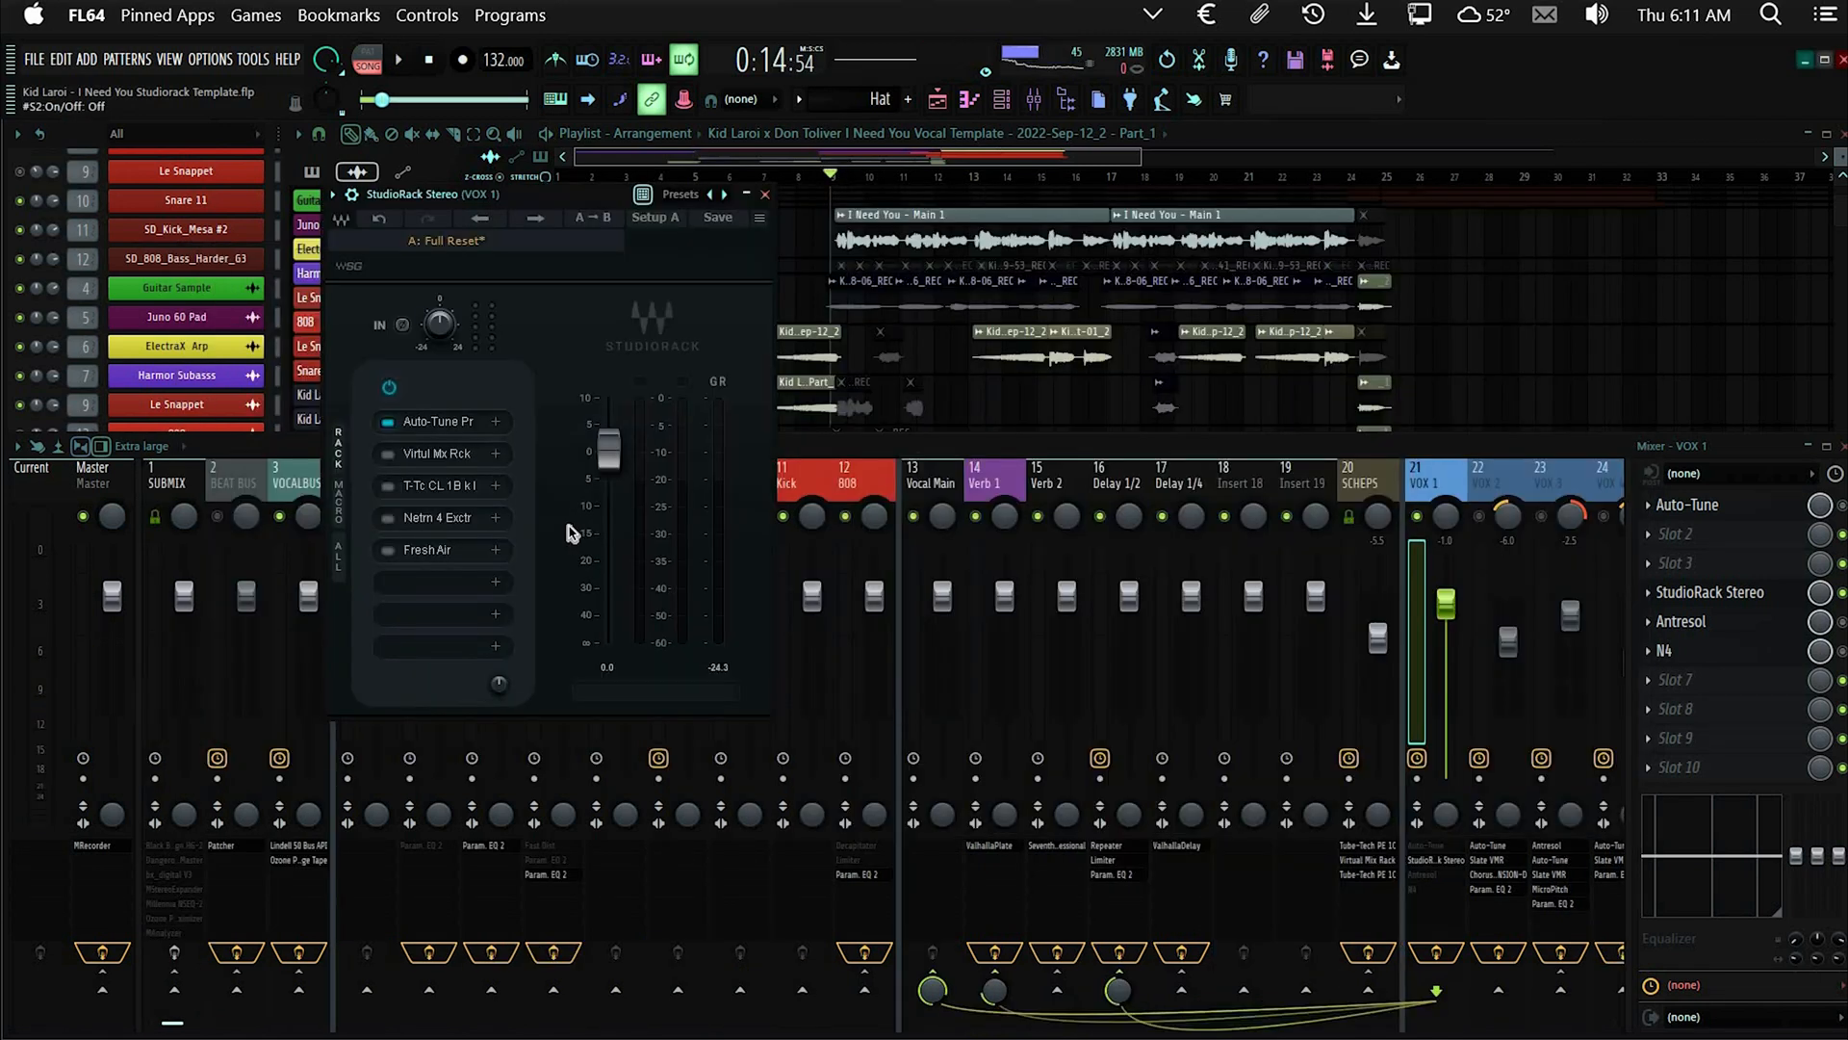
pyautogui.press('space')
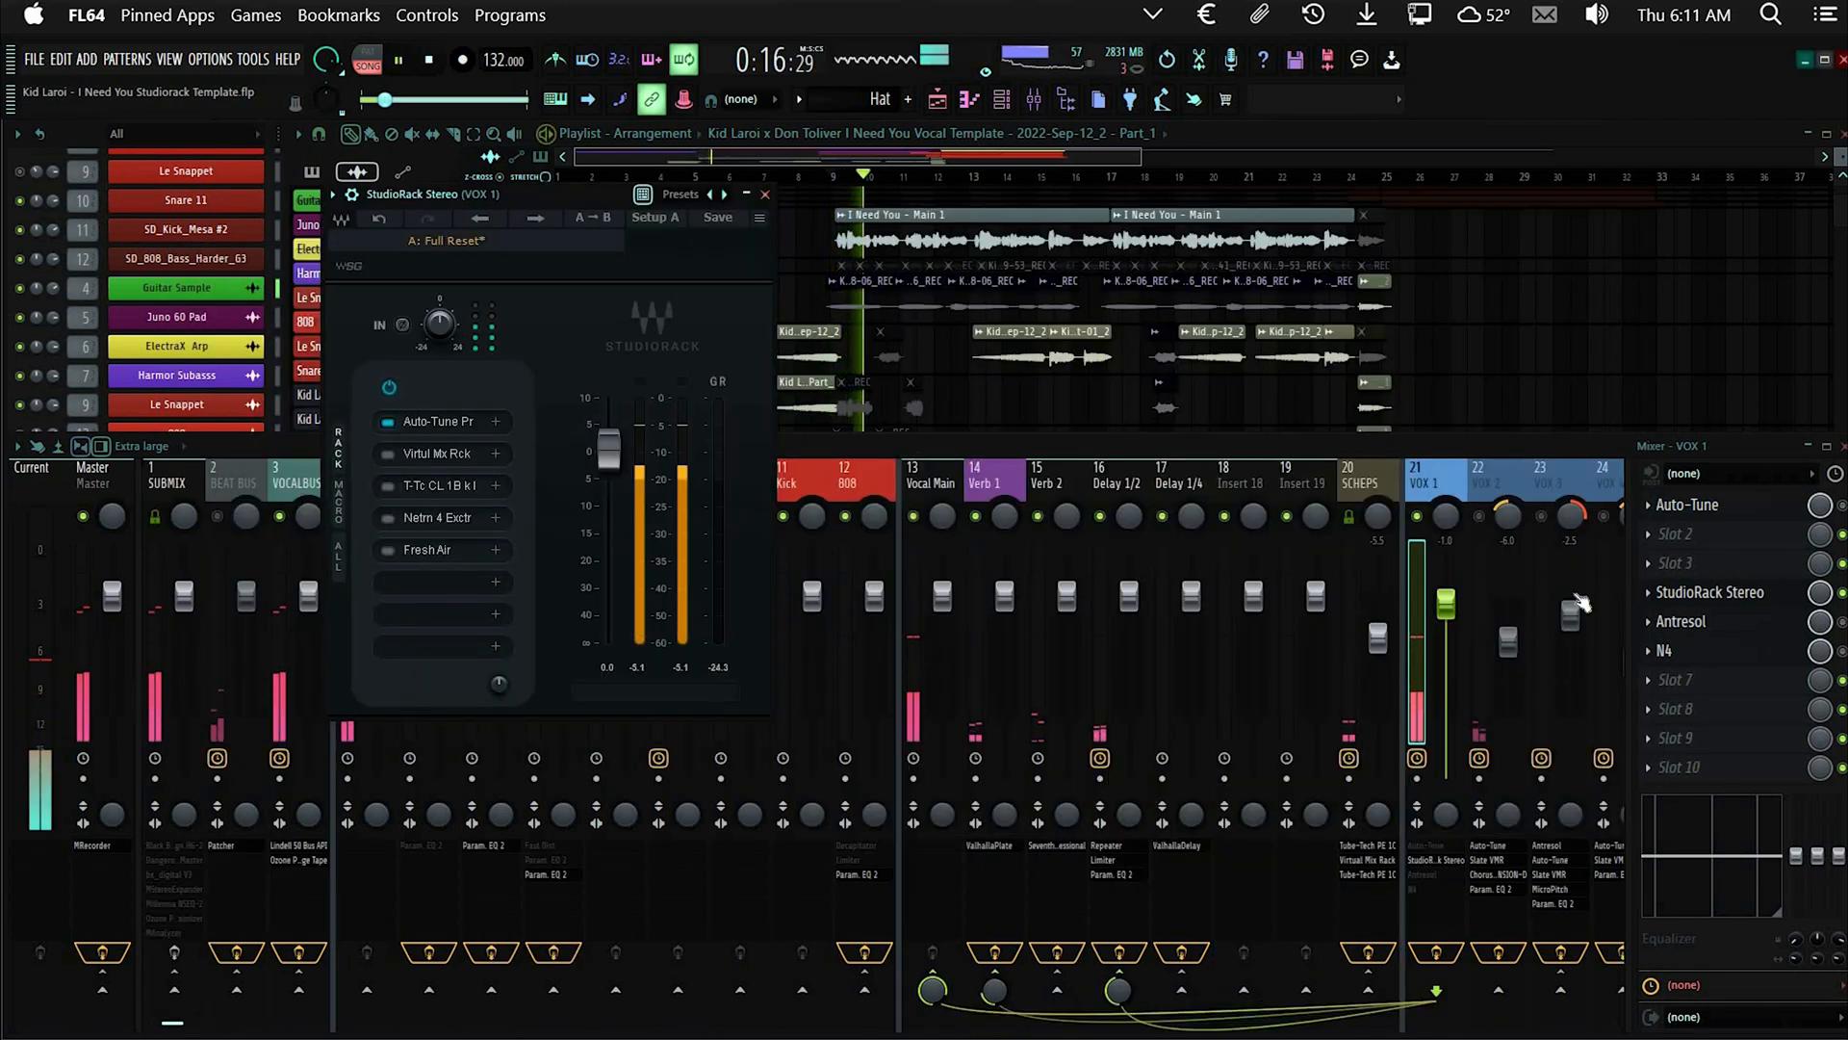
pyautogui.scroll(-3, 1283, 466)
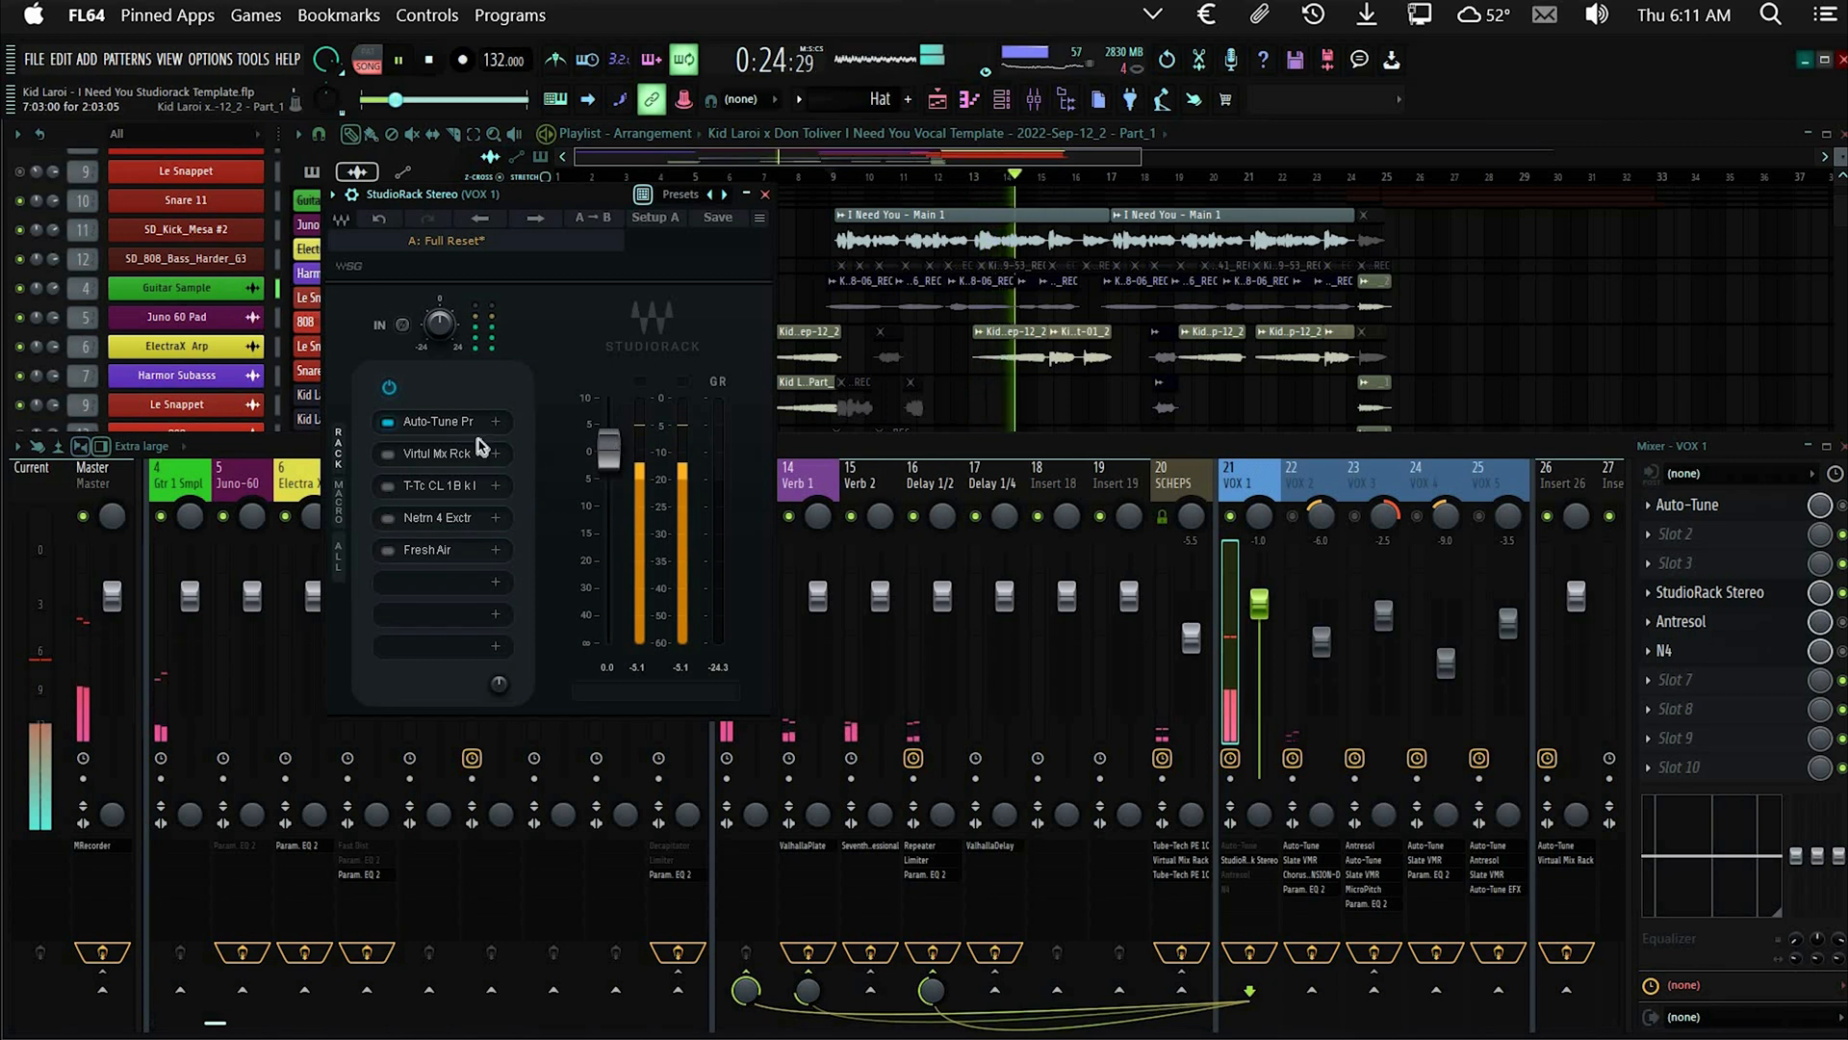
pyautogui.press('space')
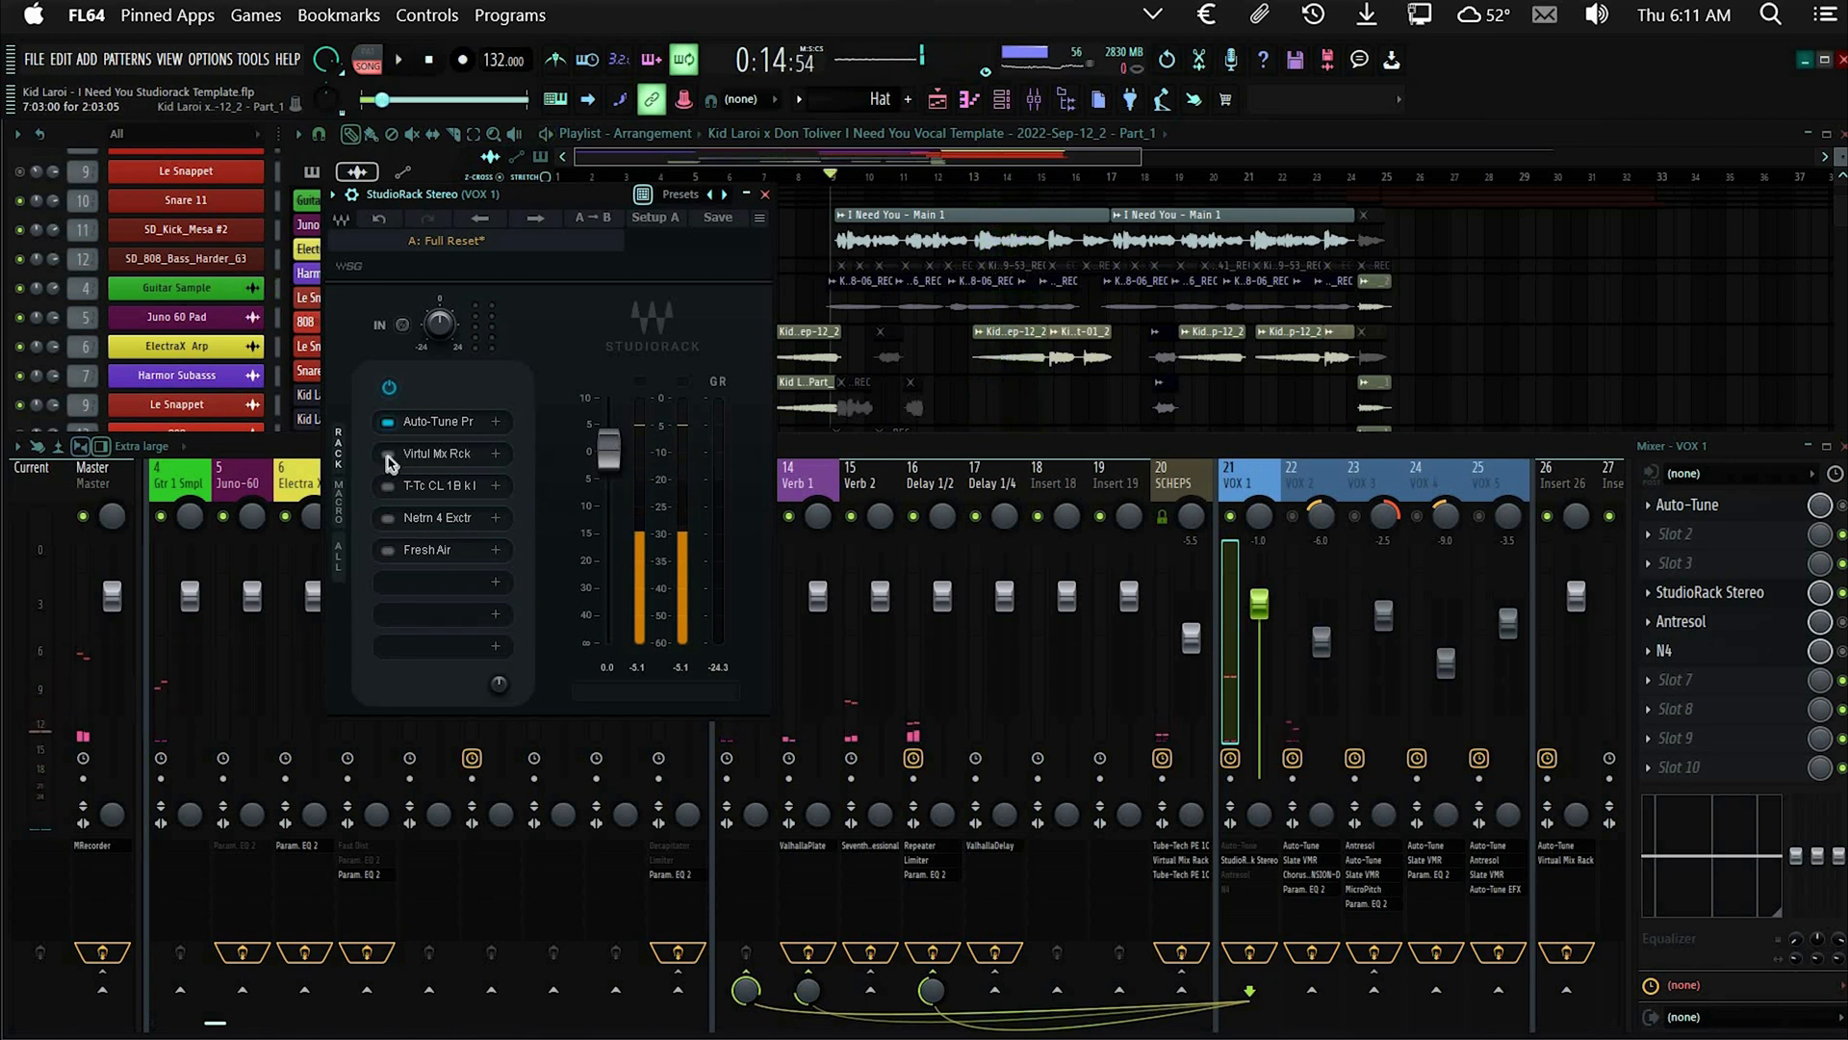
pyautogui.click(338, 551)
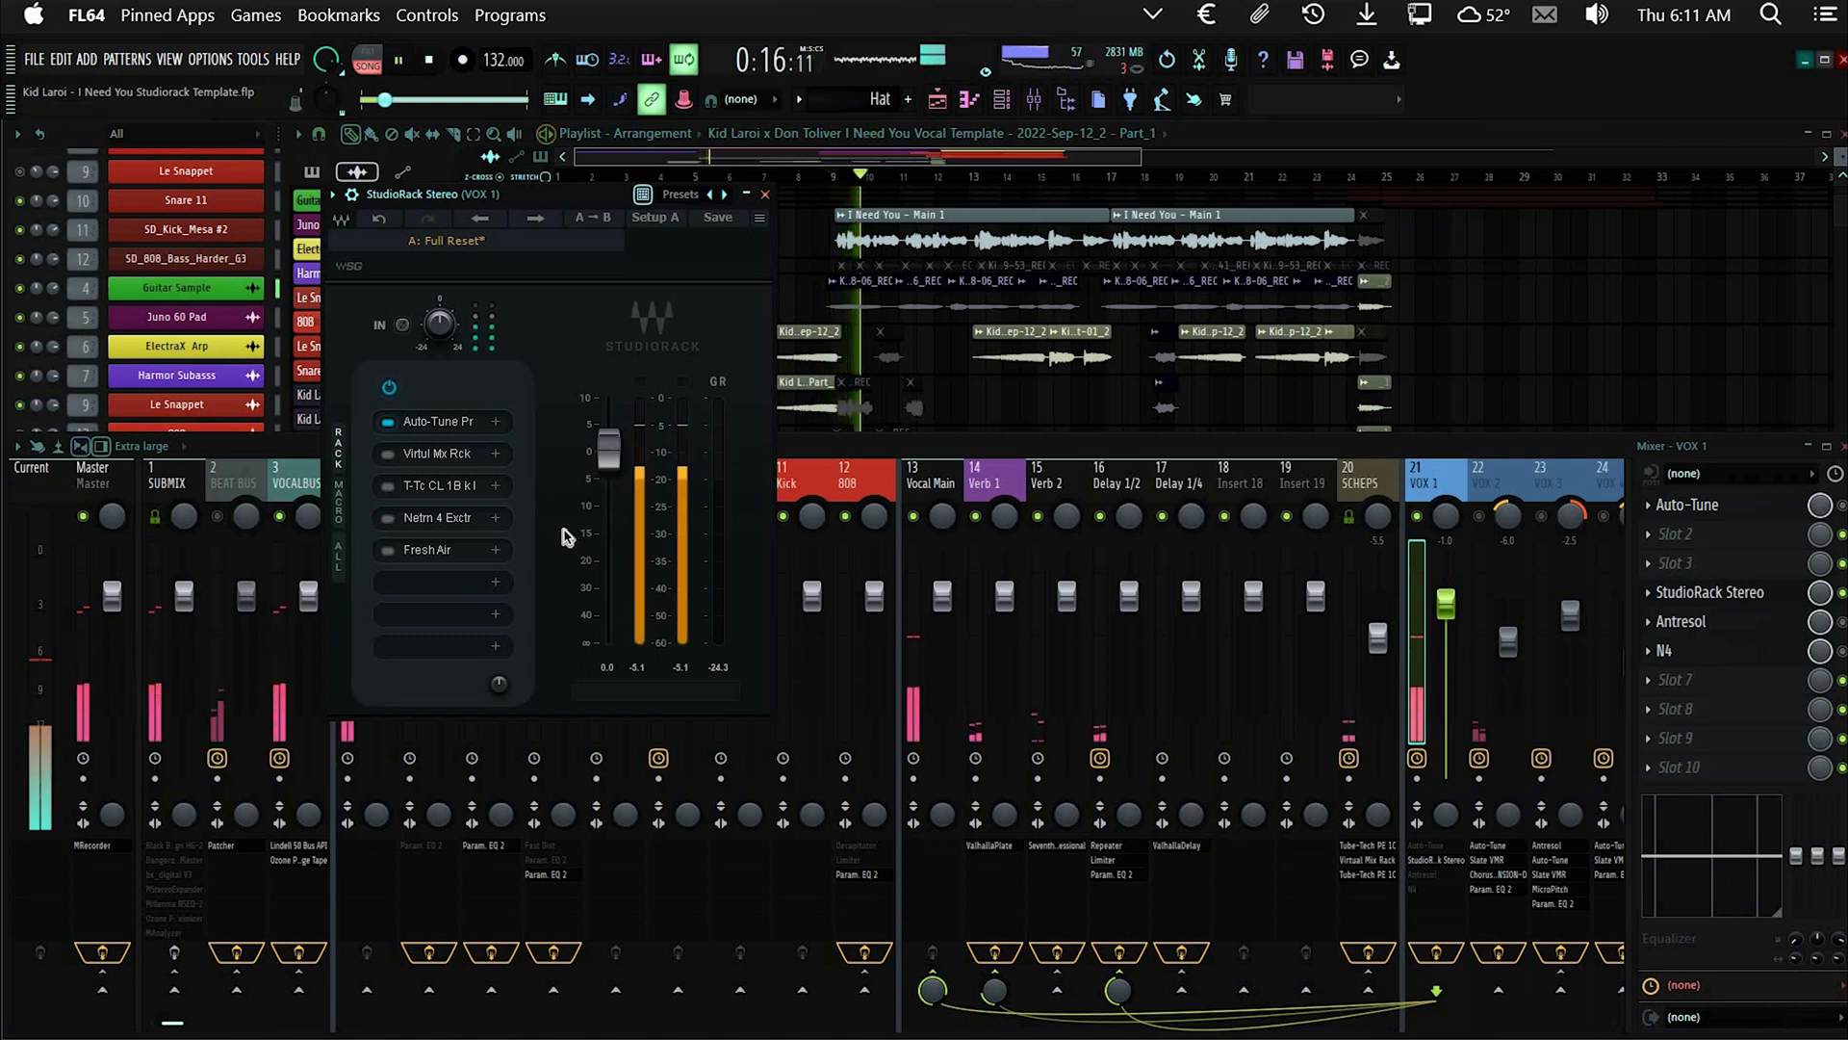
pyautogui.scroll(-3, 1314, 483)
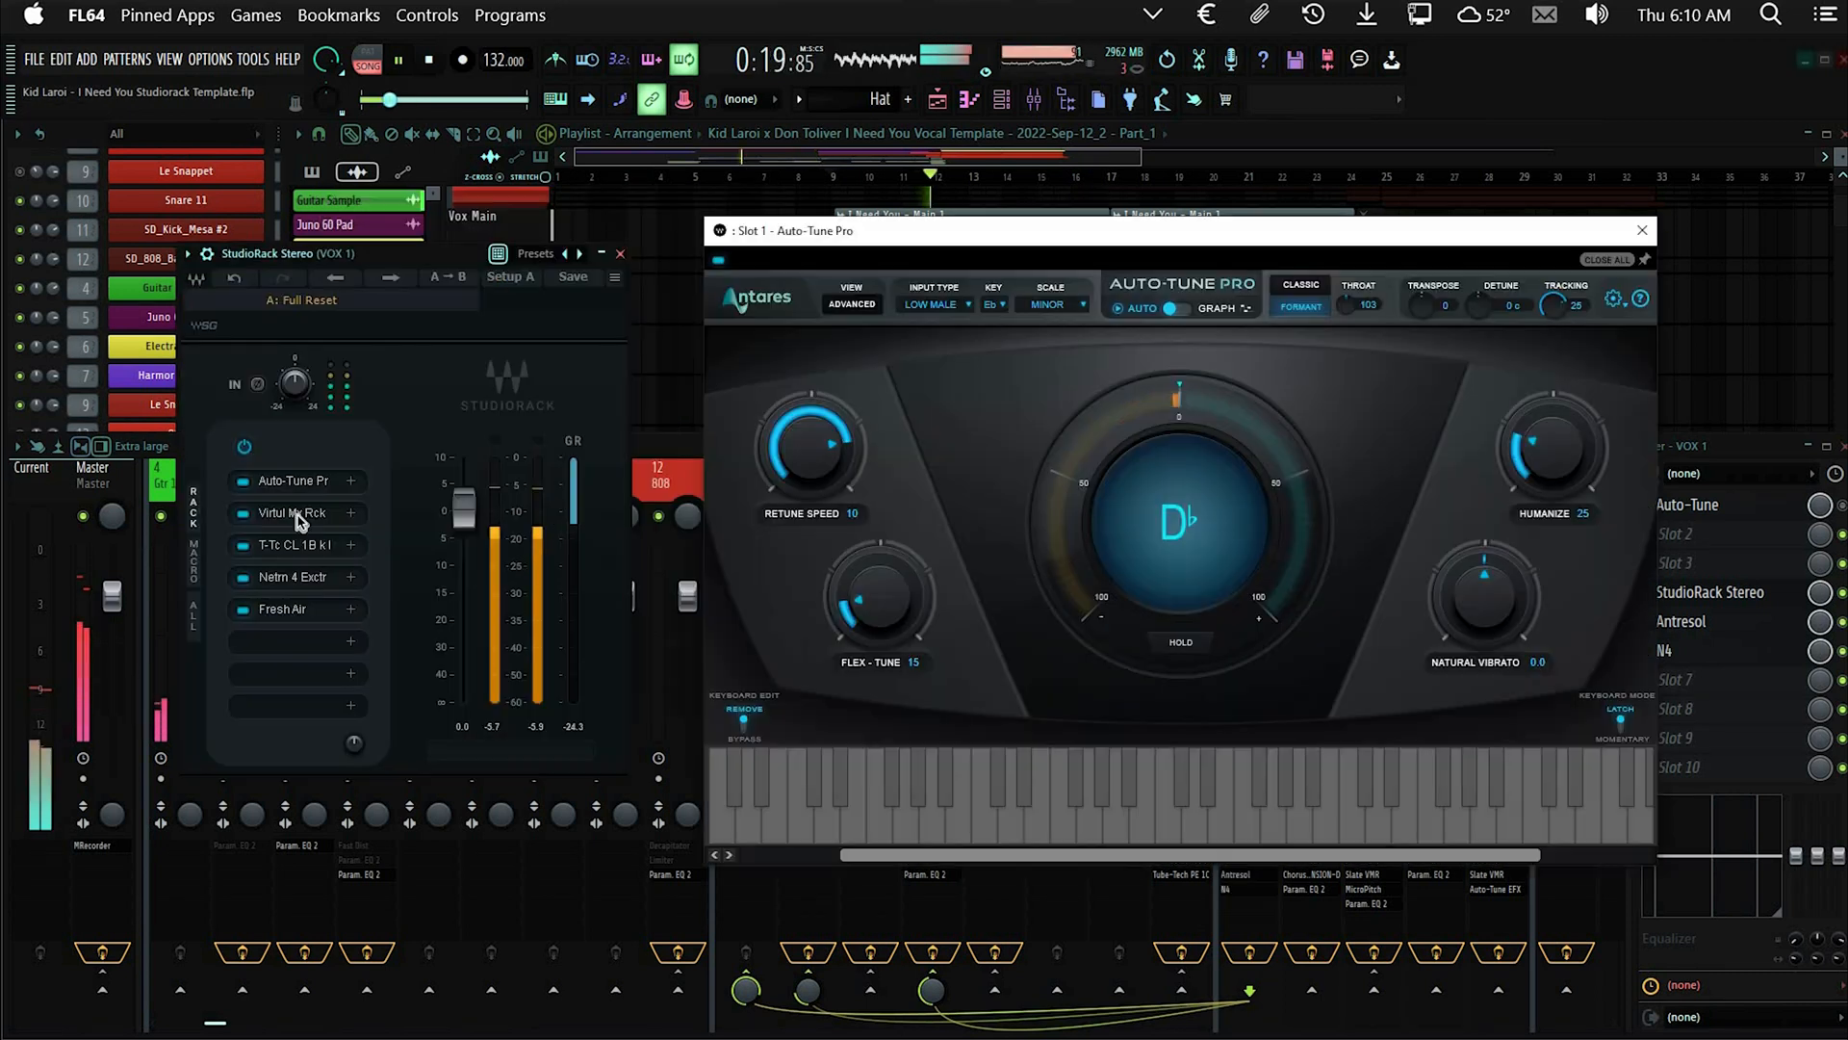
# Review the modules in StudioRack's Virtual Mix Rack on VOX 1 and open the Tube-Tech CL 1B compressor
pyautogui.click(294, 515)
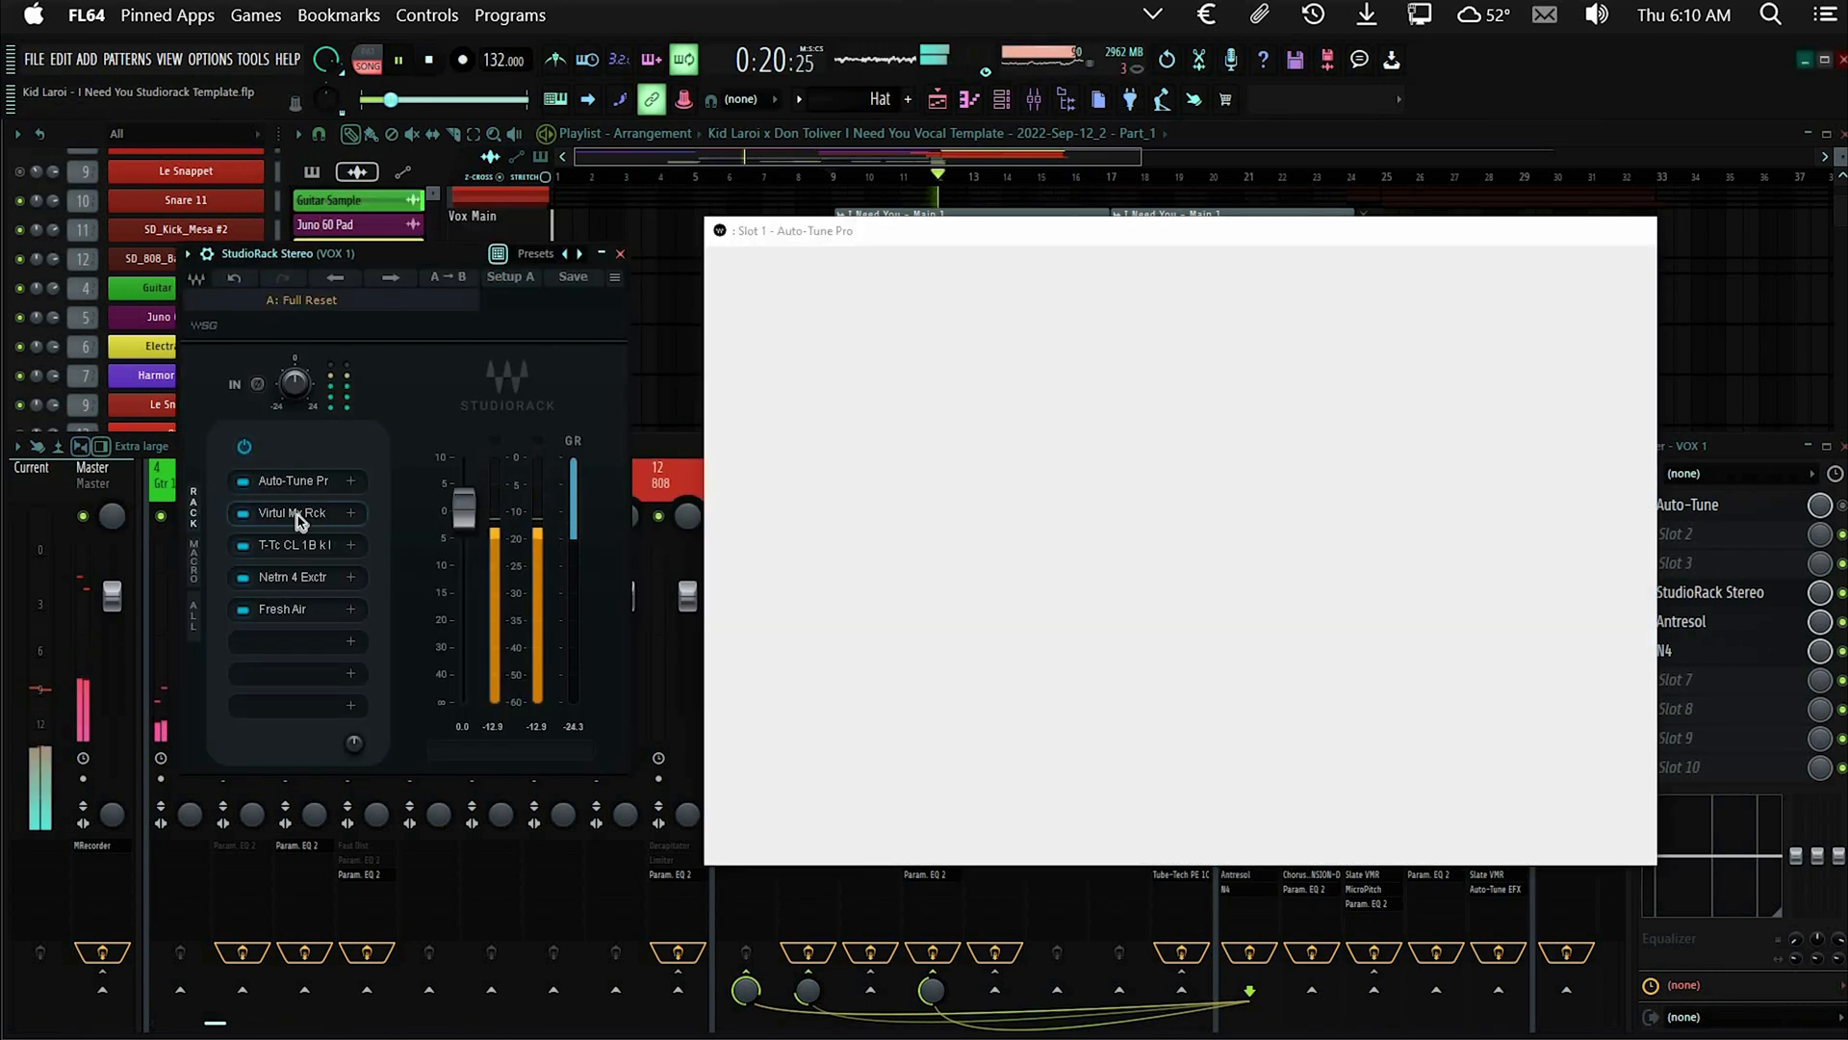
pyautogui.moveTo(1062, 187); pyautogui.dragTo(1143, 153)
pyautogui.click(1701, 865)
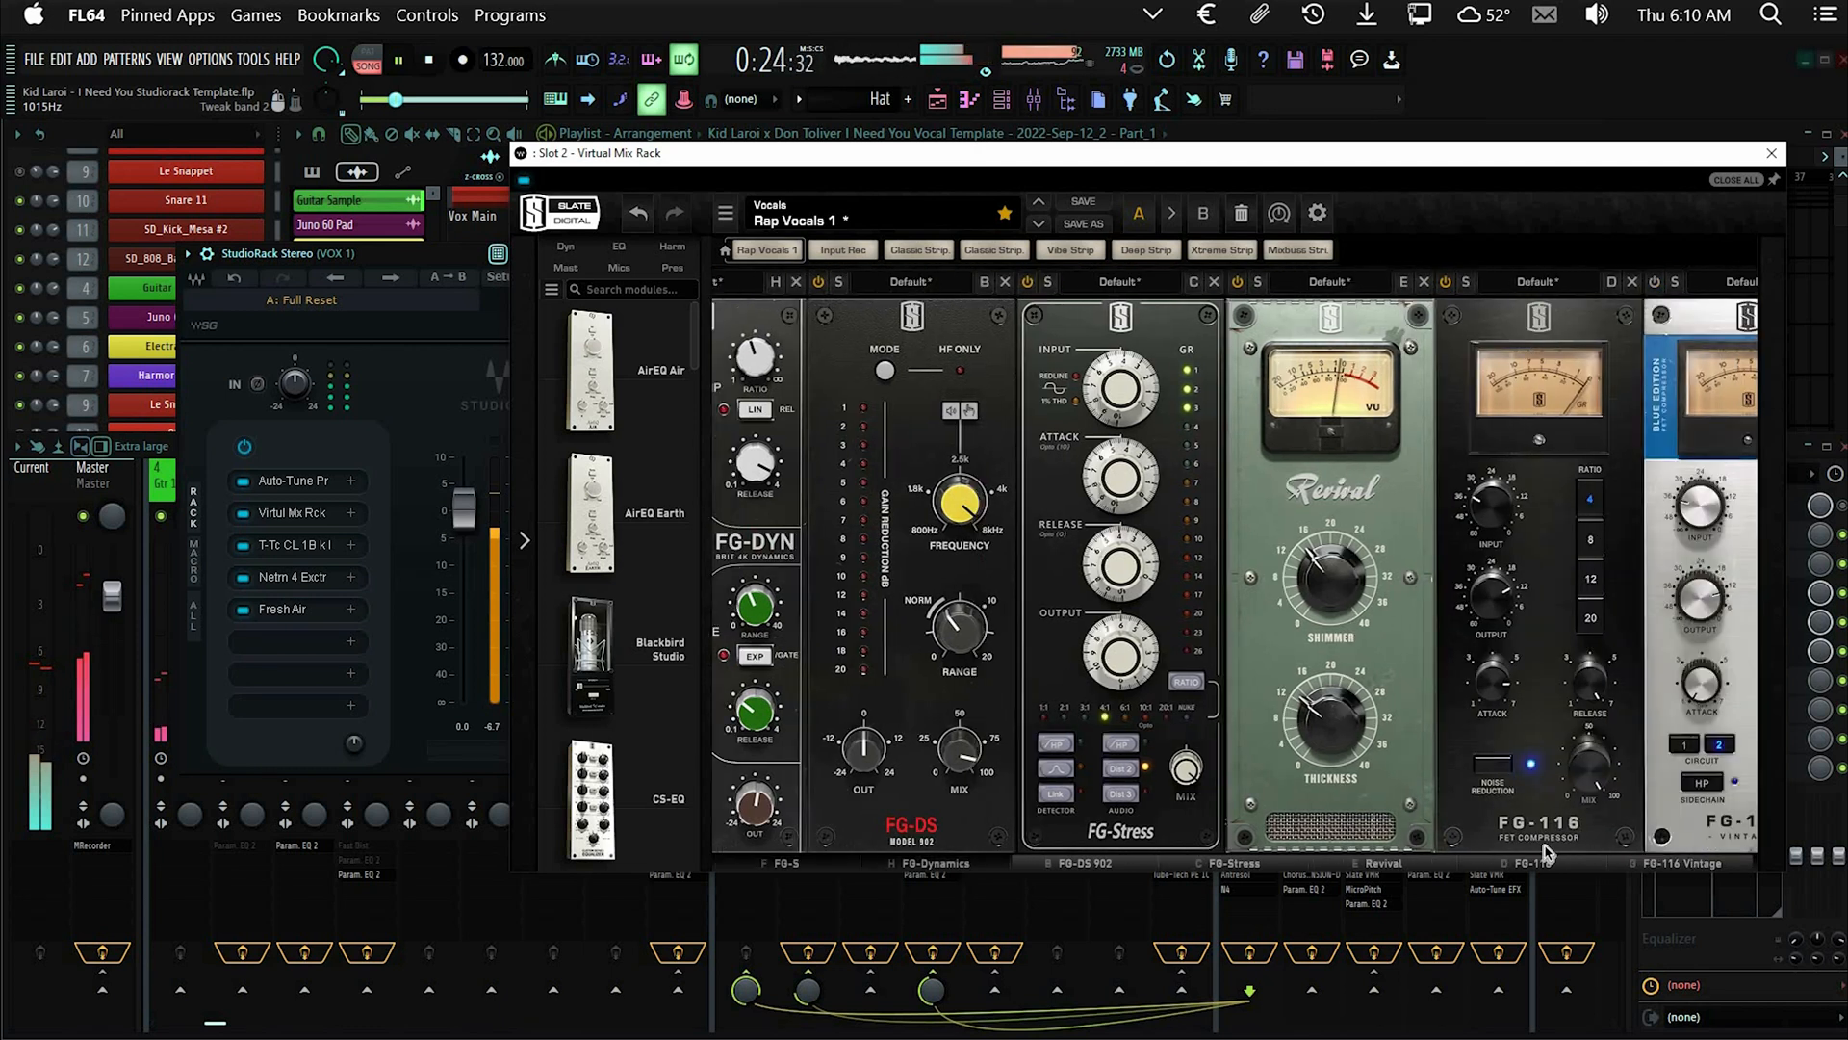
pyautogui.click(957, 864)
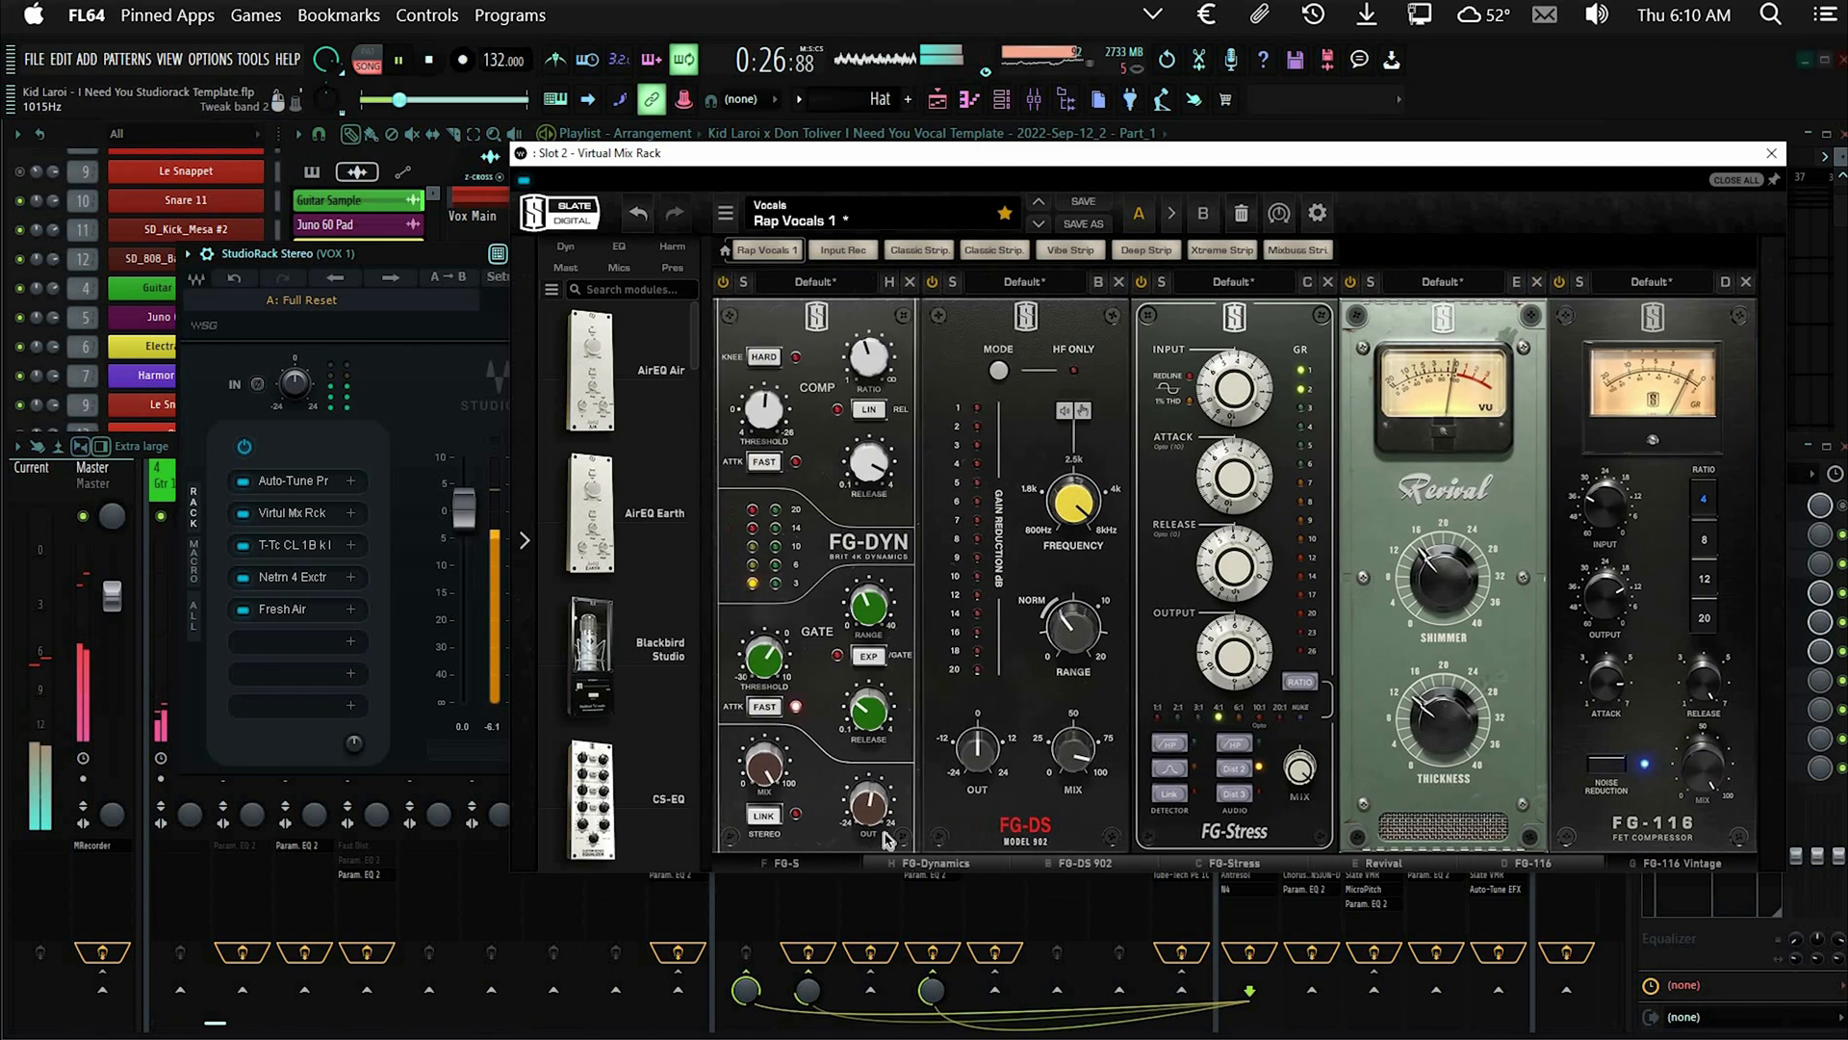
pyautogui.click(294, 545)
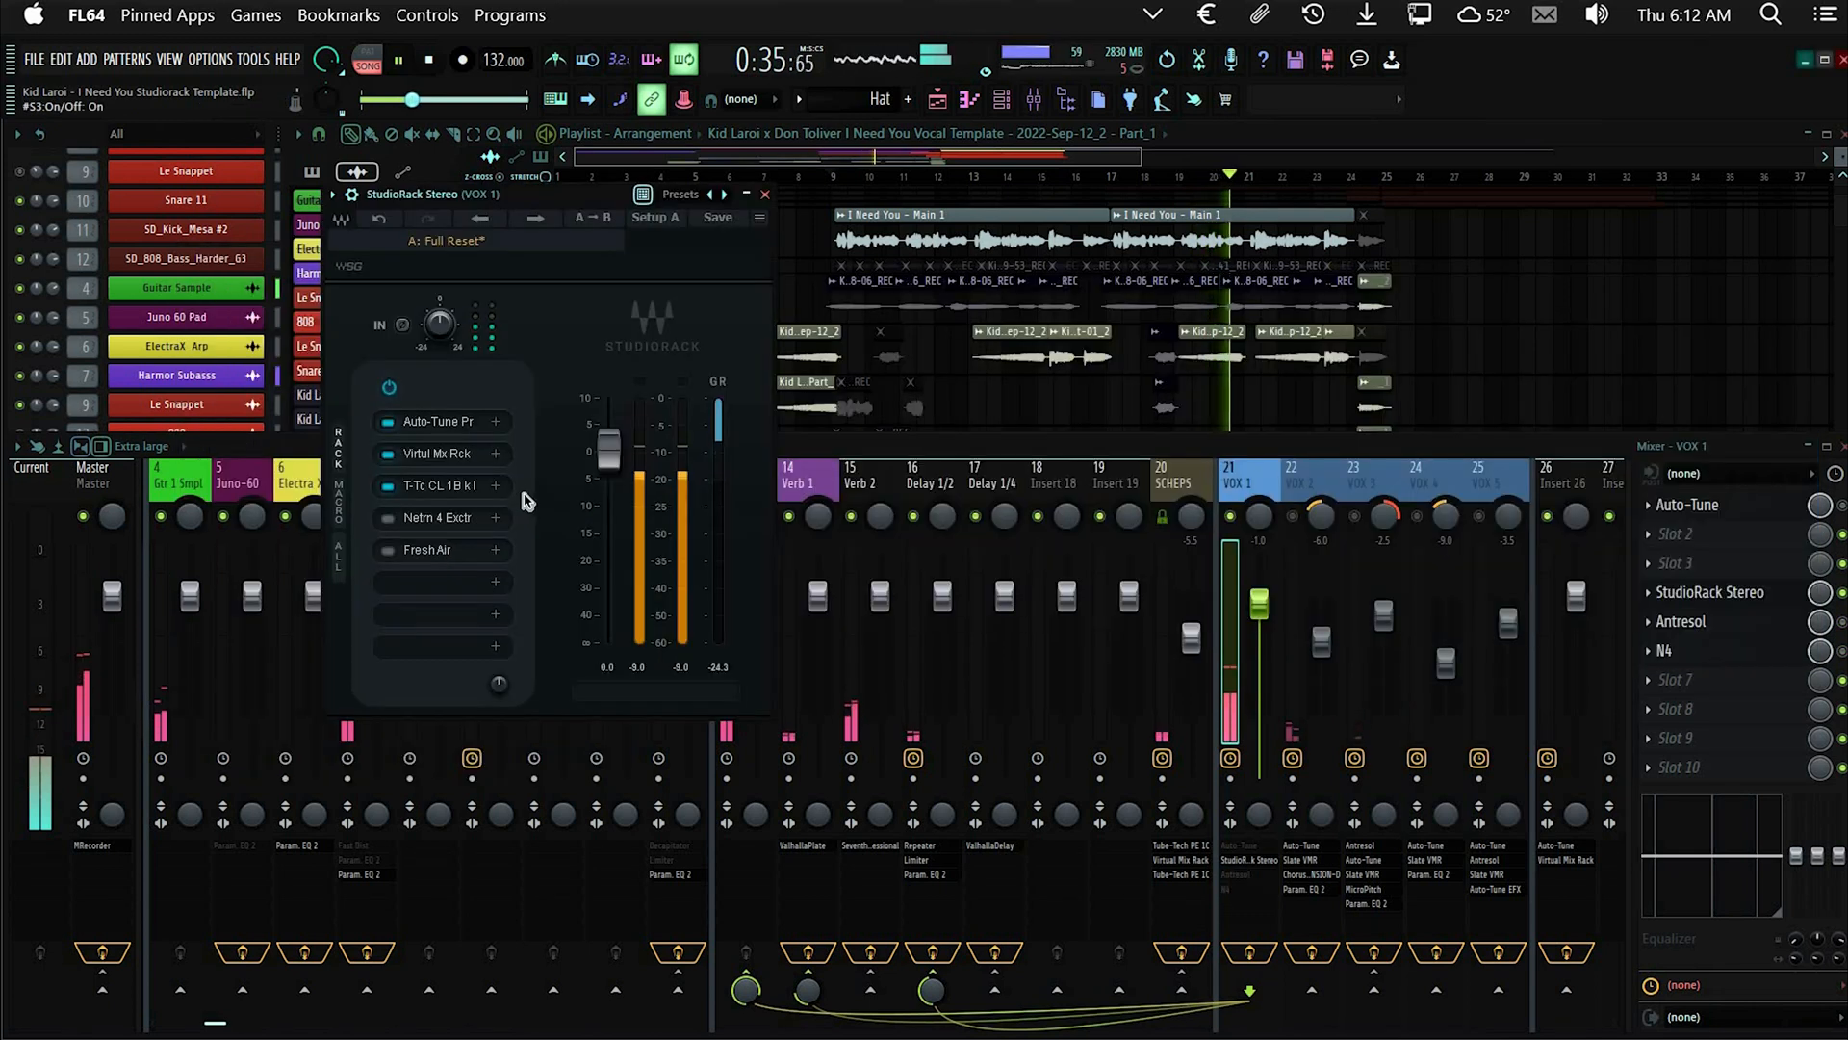
# Enable the Neutron 4 Exciter and Fresh Air in the VOX 1 StudioRack during playback, saving the project in between
pyautogui.click(387, 518)
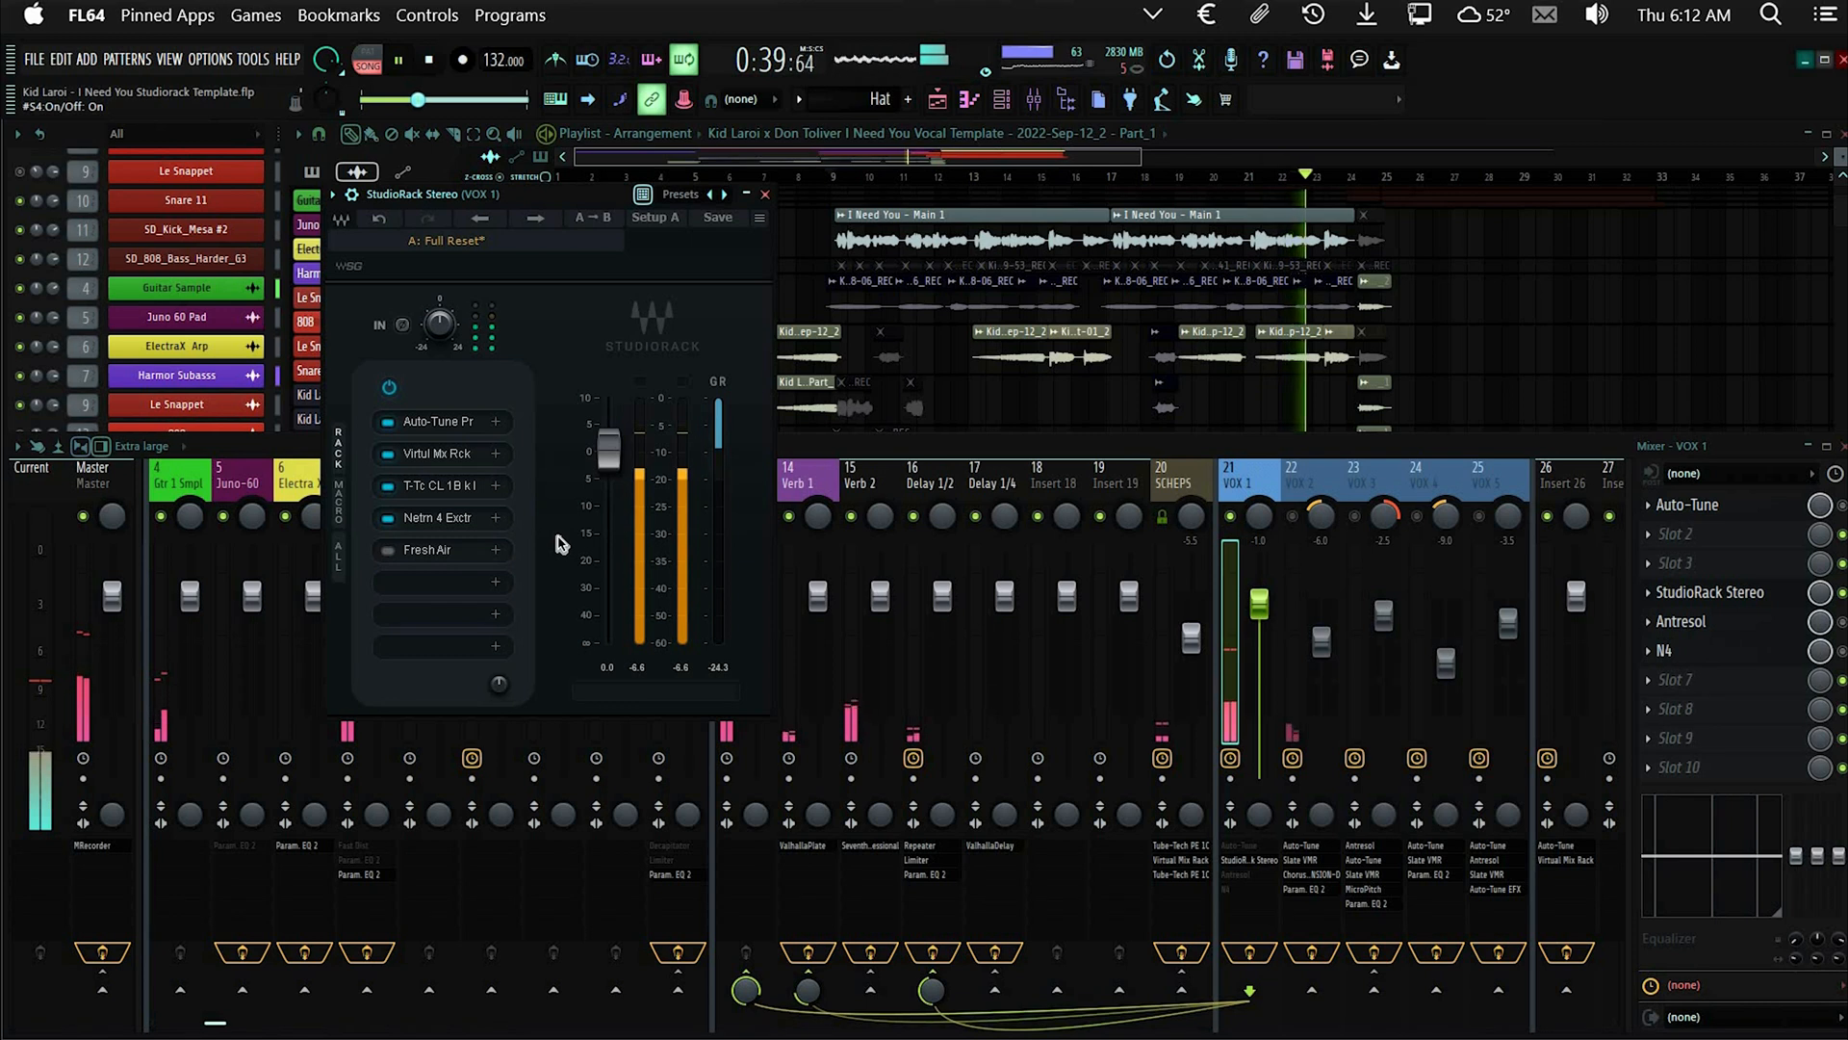
pyautogui.hotkey('ctrl', 's')
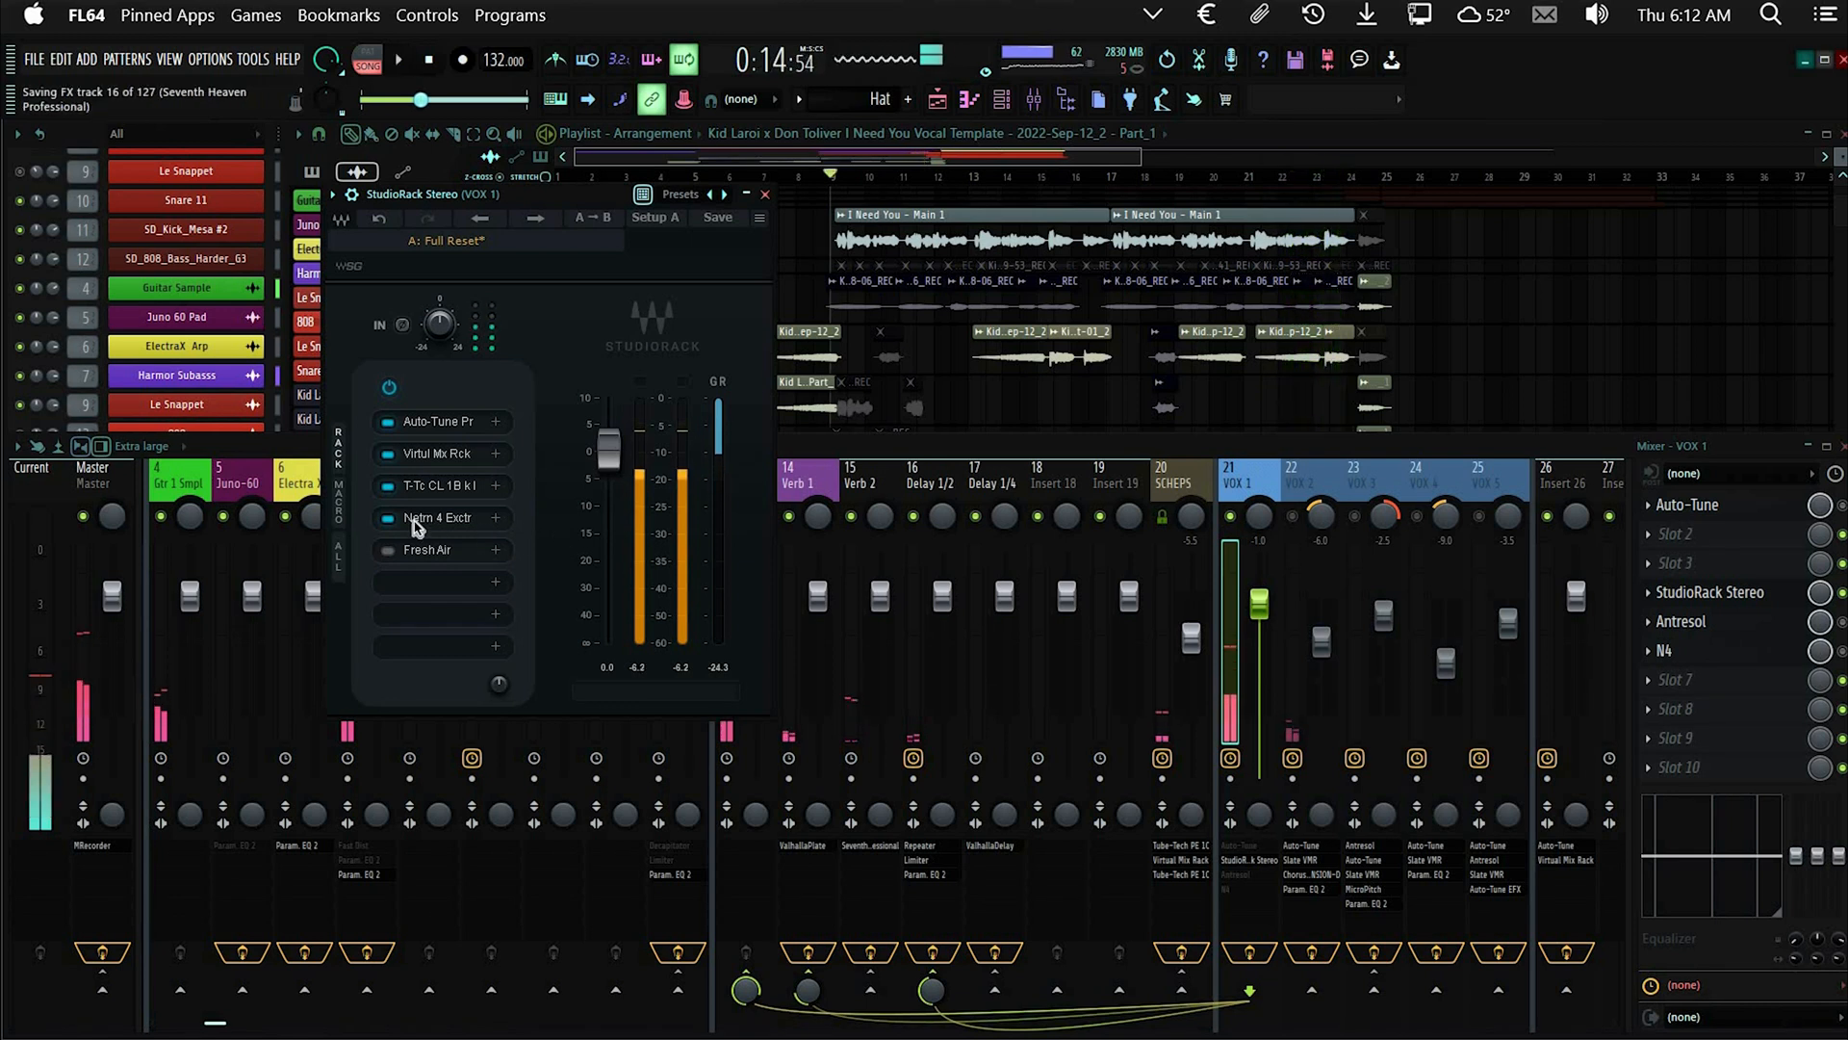
pyautogui.press('space')
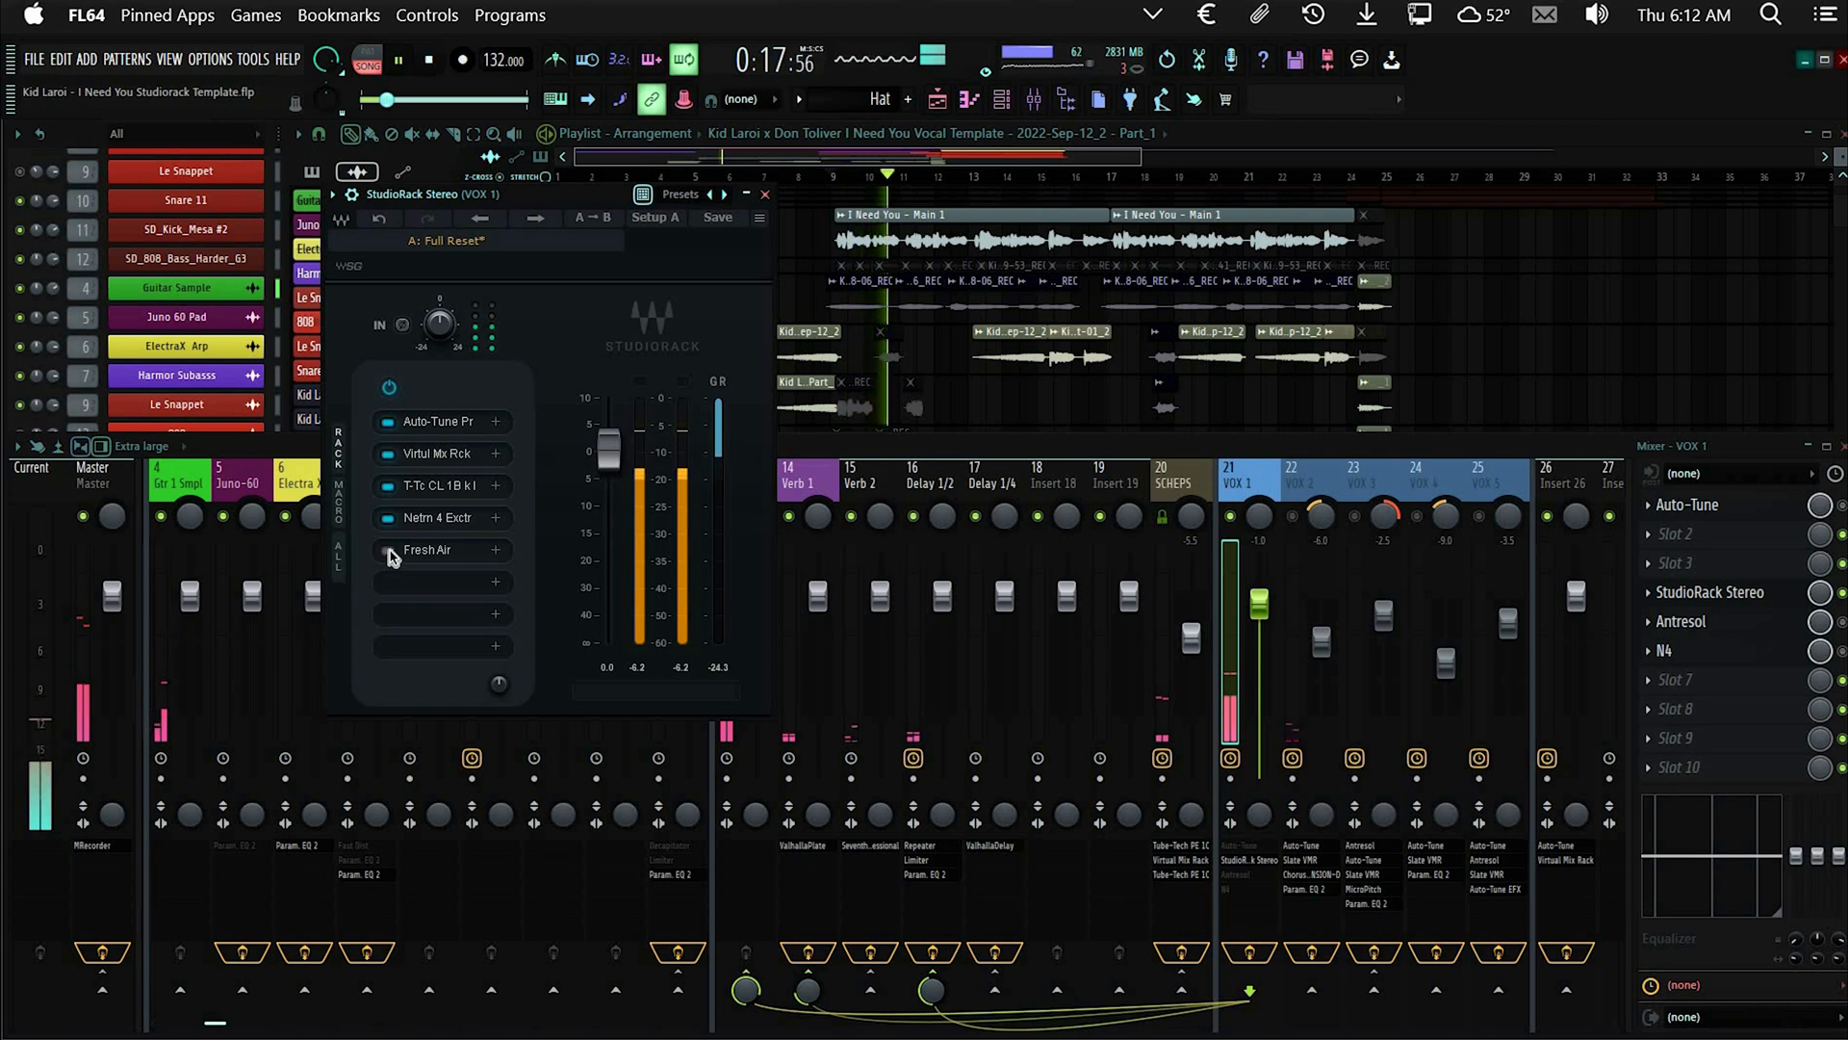
pyautogui.click(388, 551)
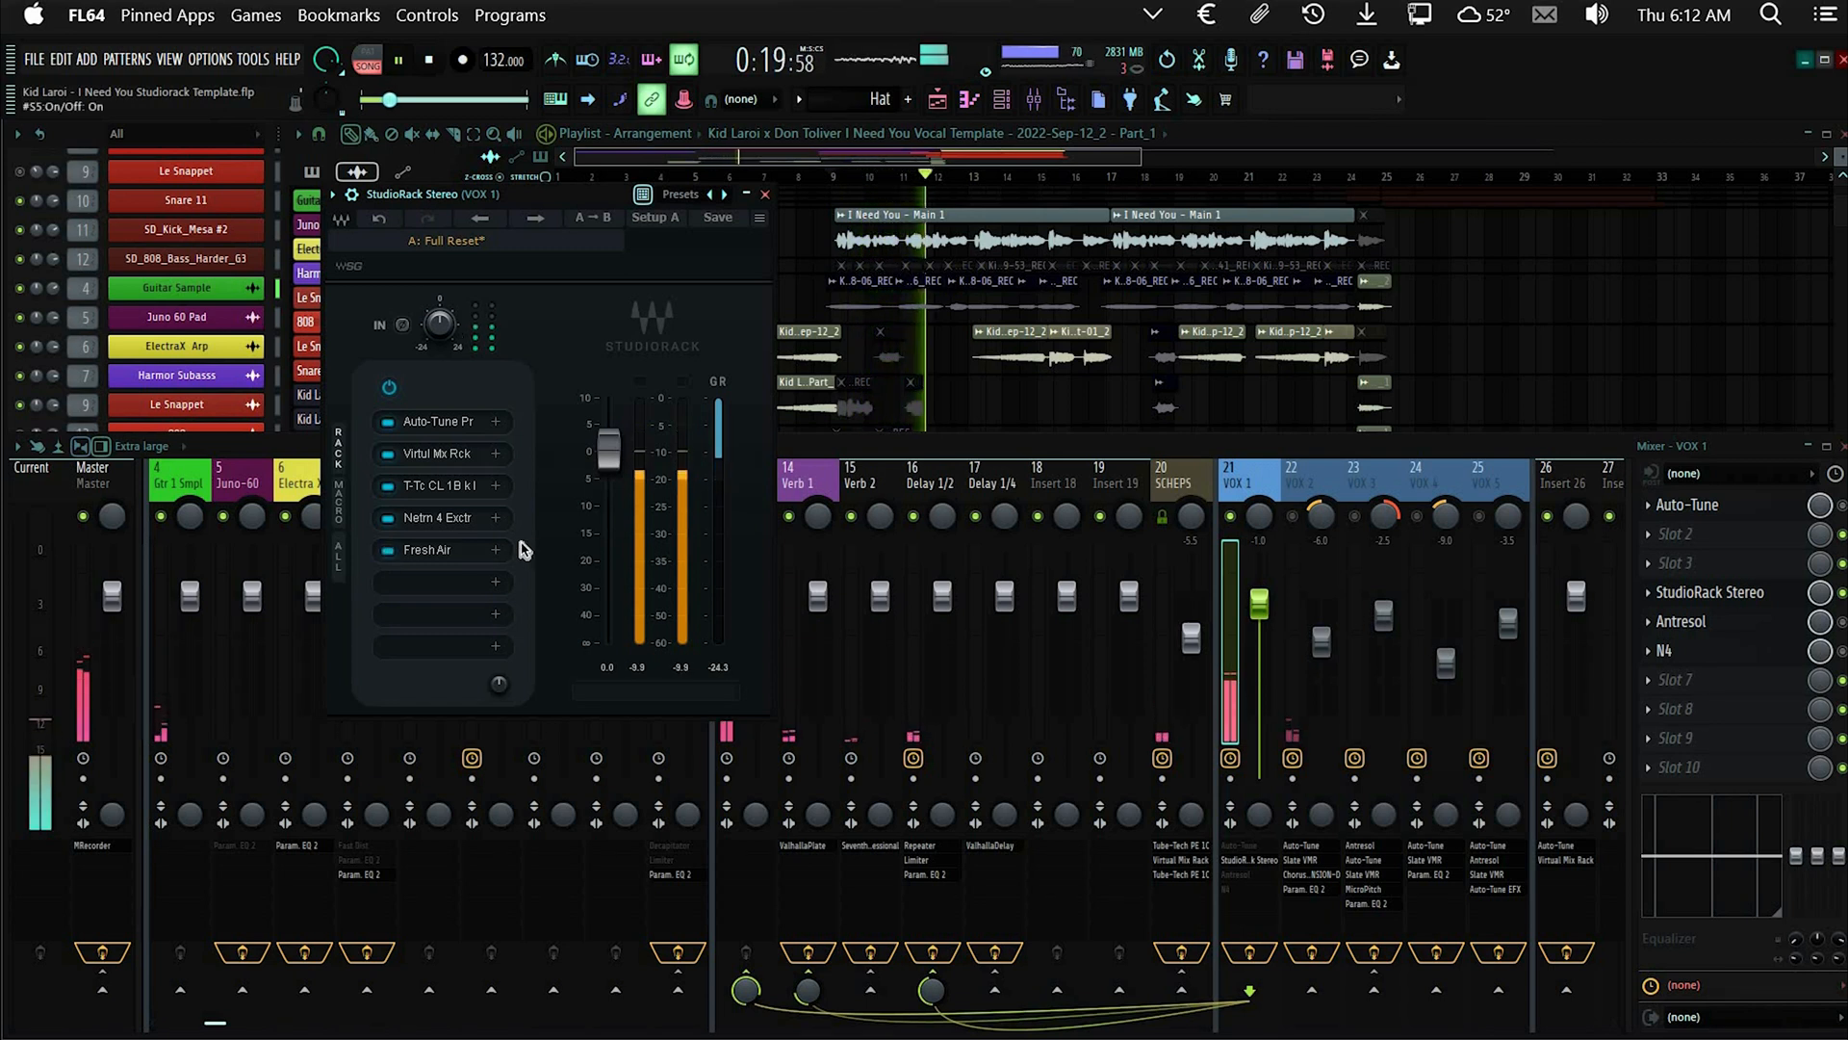
# Examine the Tube-Tech CL 1B, Neutron 4 Exciter and Fresh Air settings in the VOX 1 StudioRack during playback
pyautogui.click(325, 546)
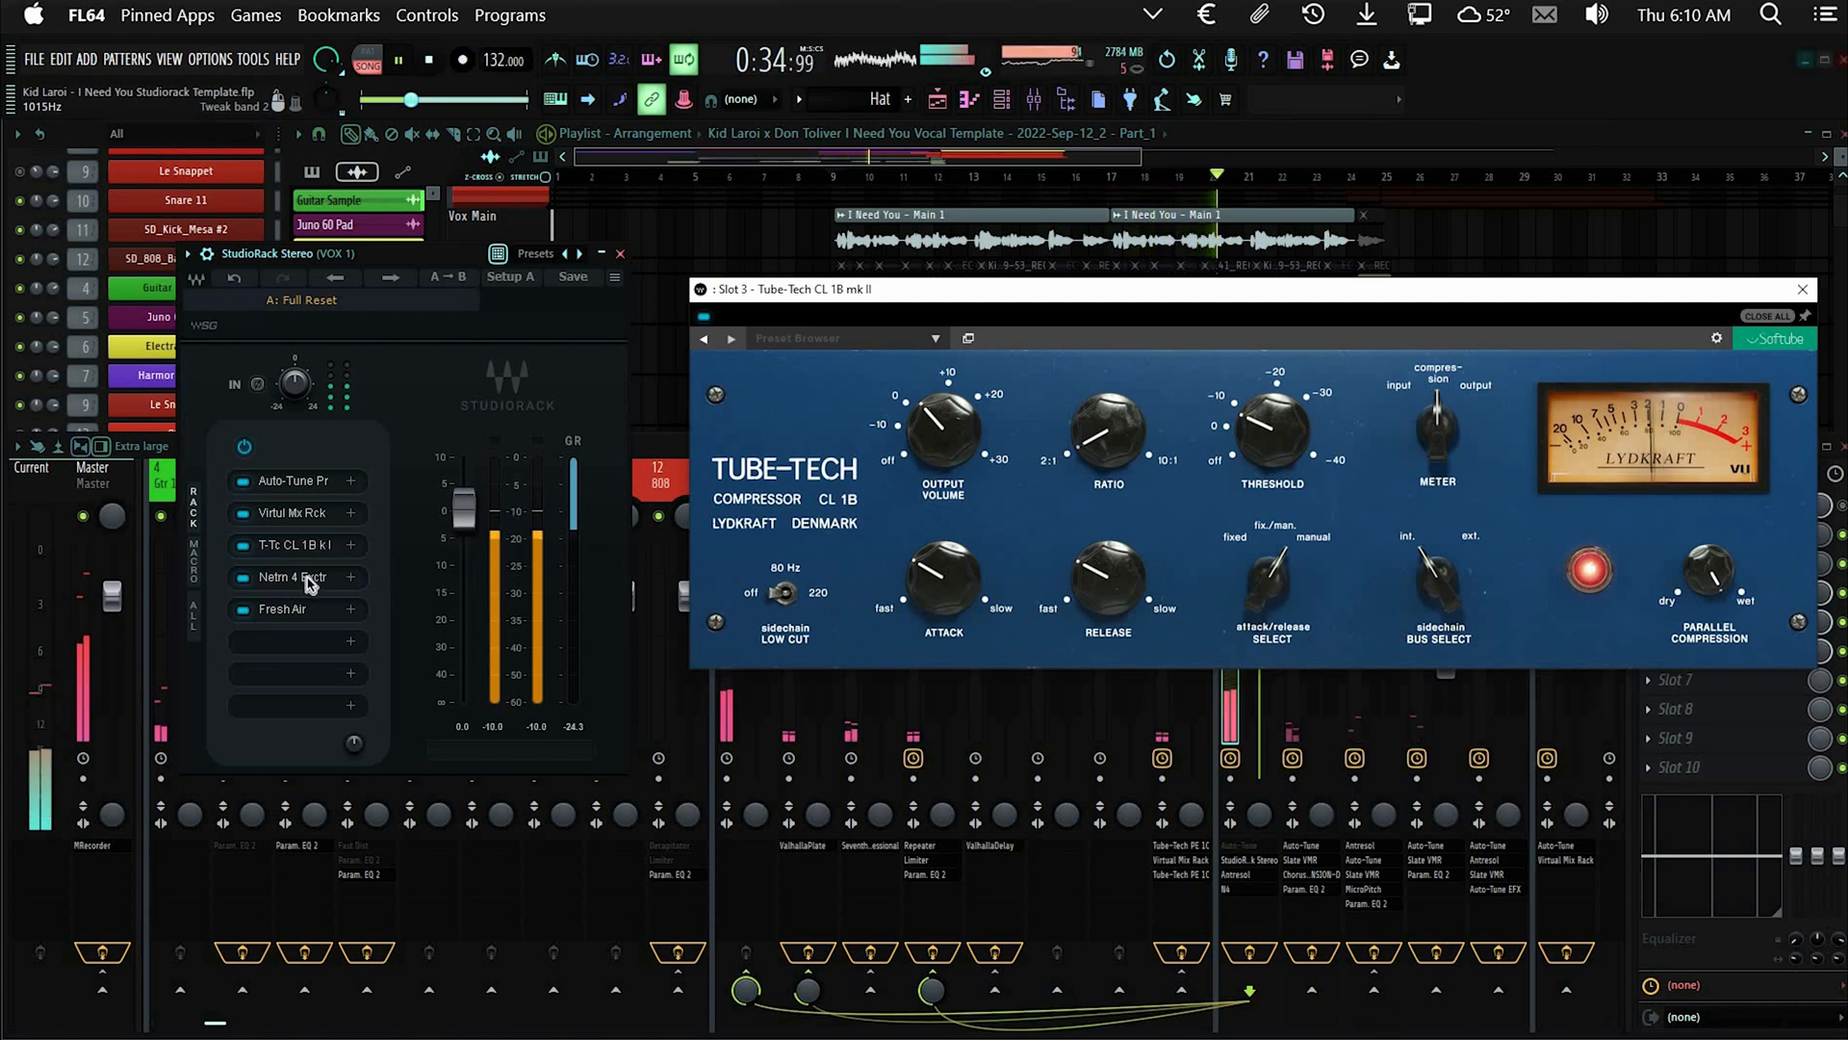
pyautogui.click(309, 577)
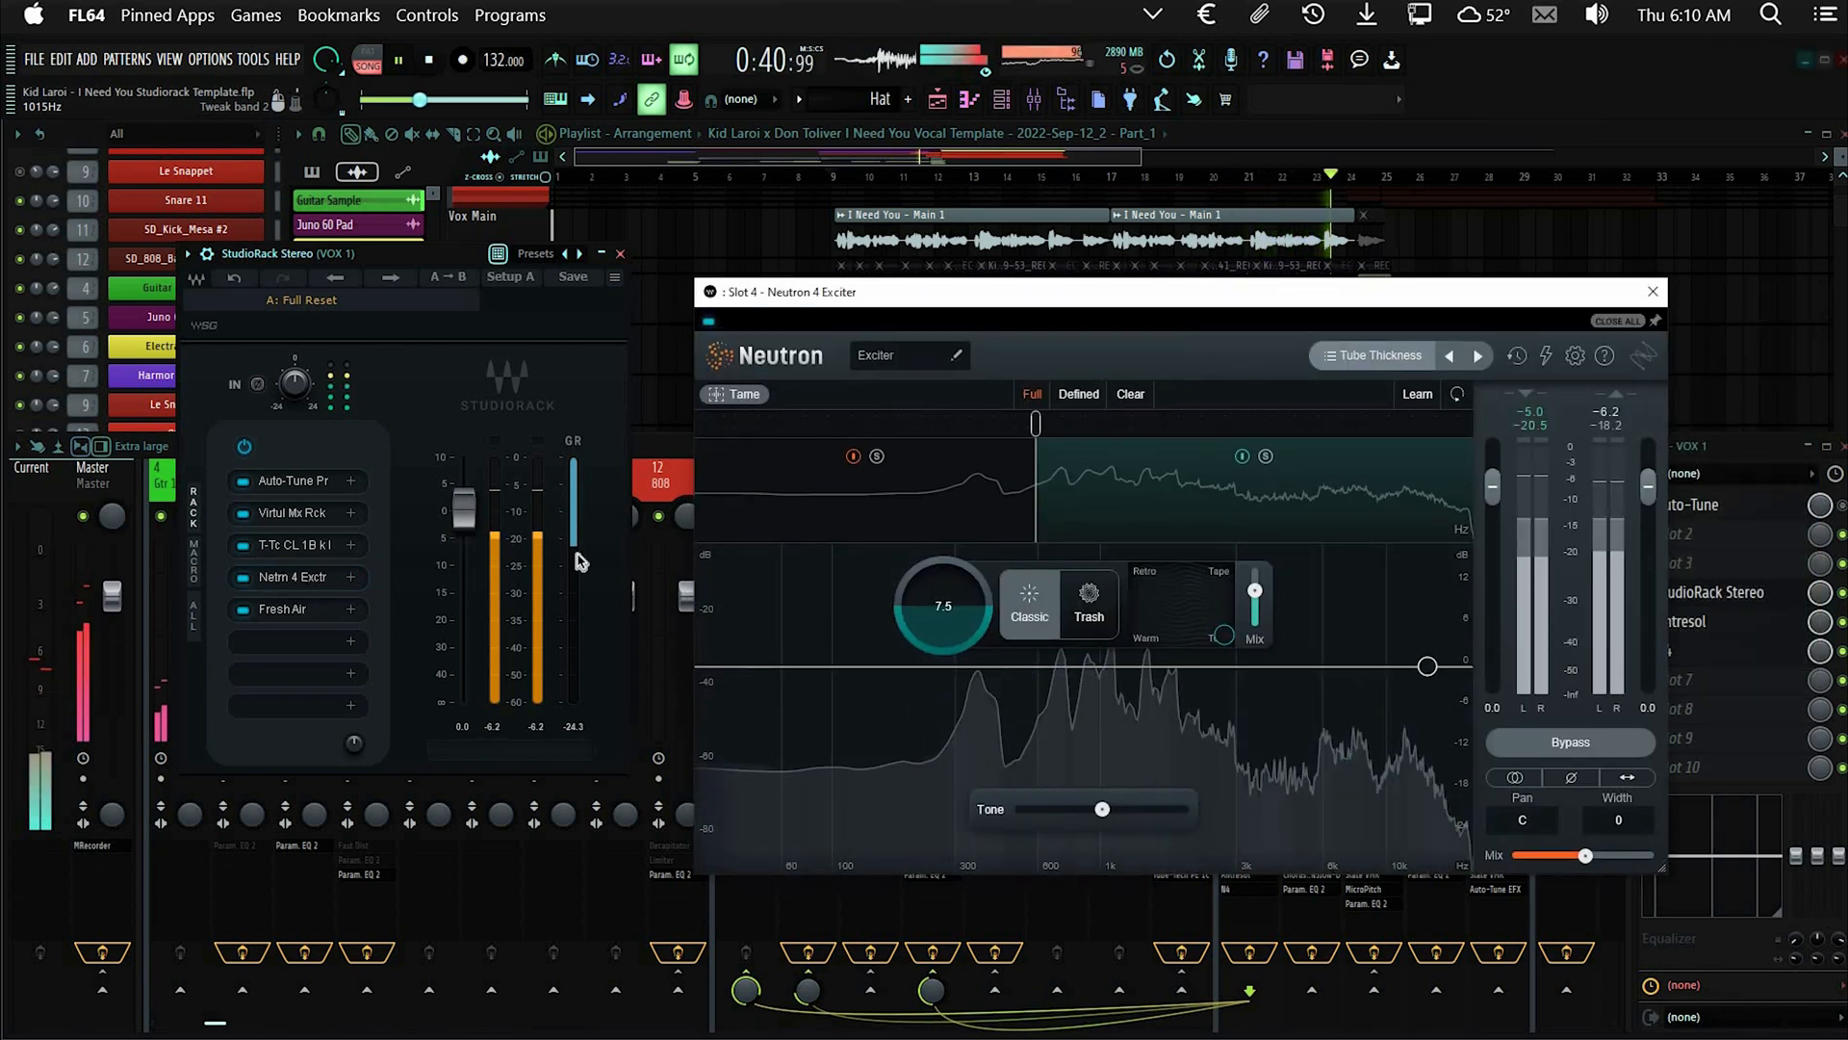
pyautogui.click(307, 613)
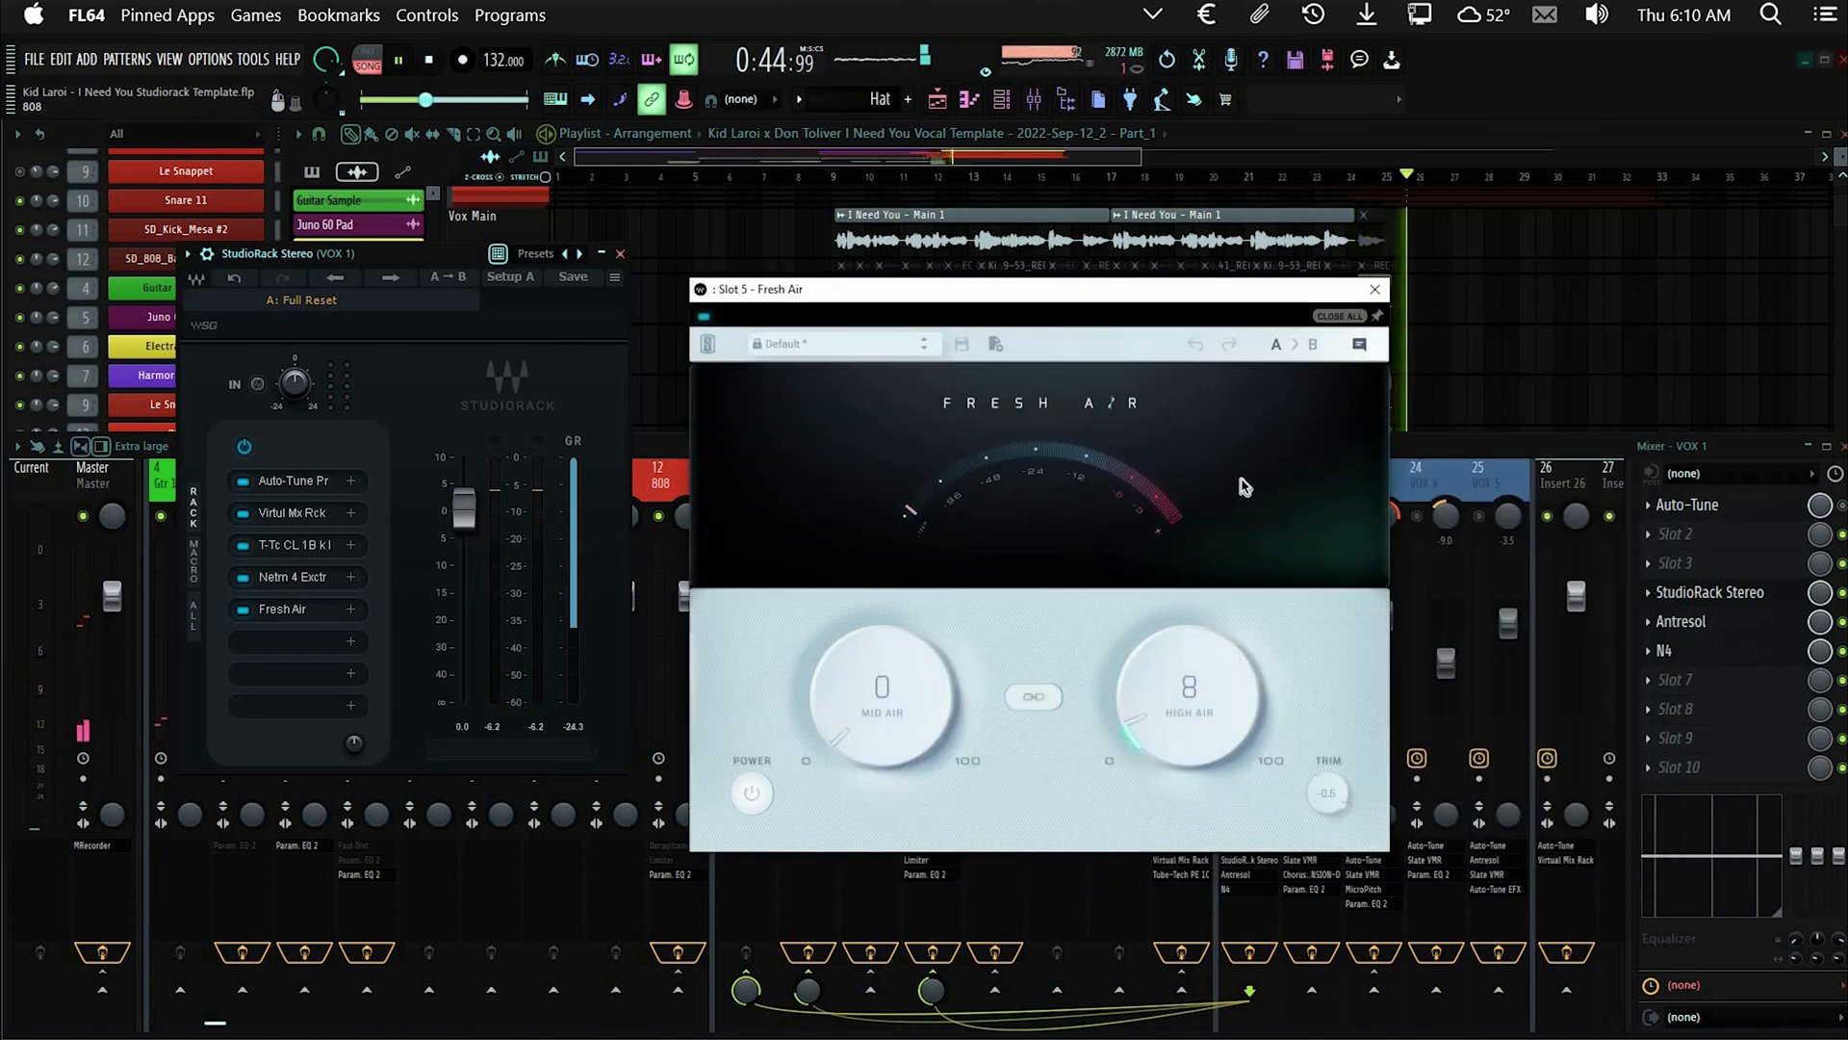
pyautogui.press('space')
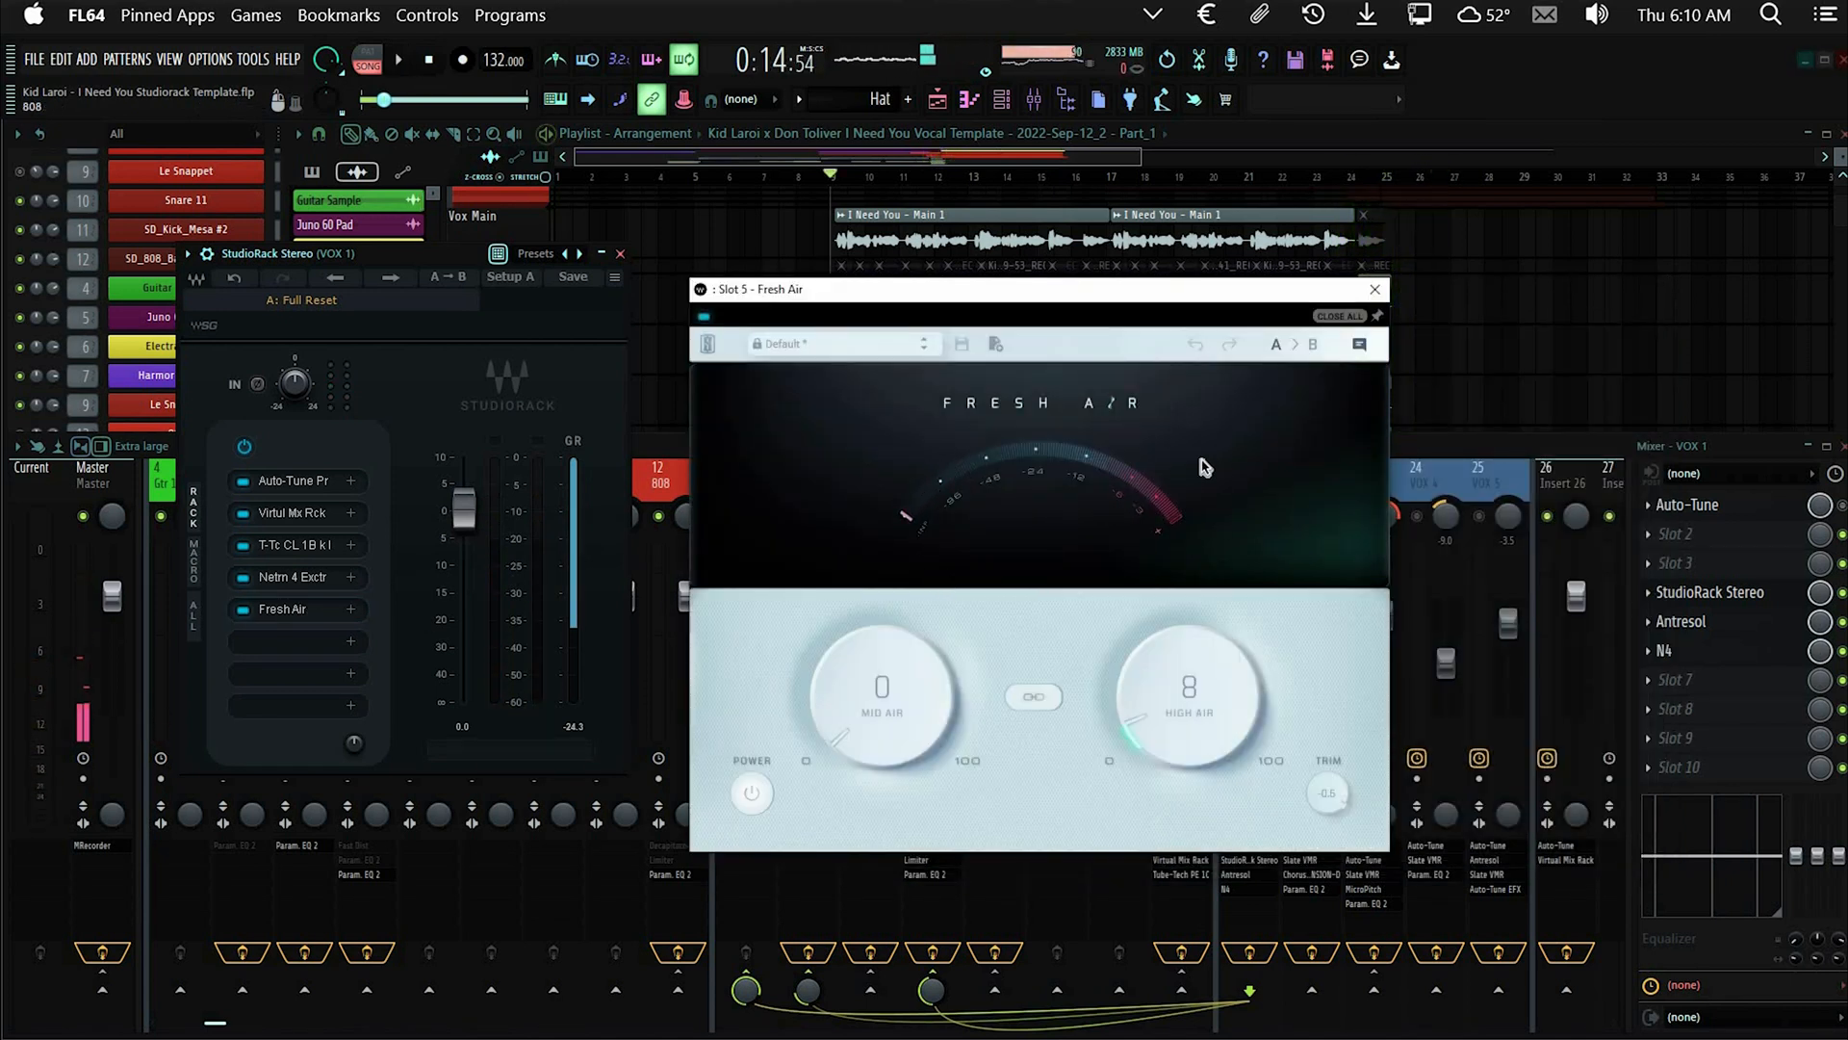
pyautogui.press('space')
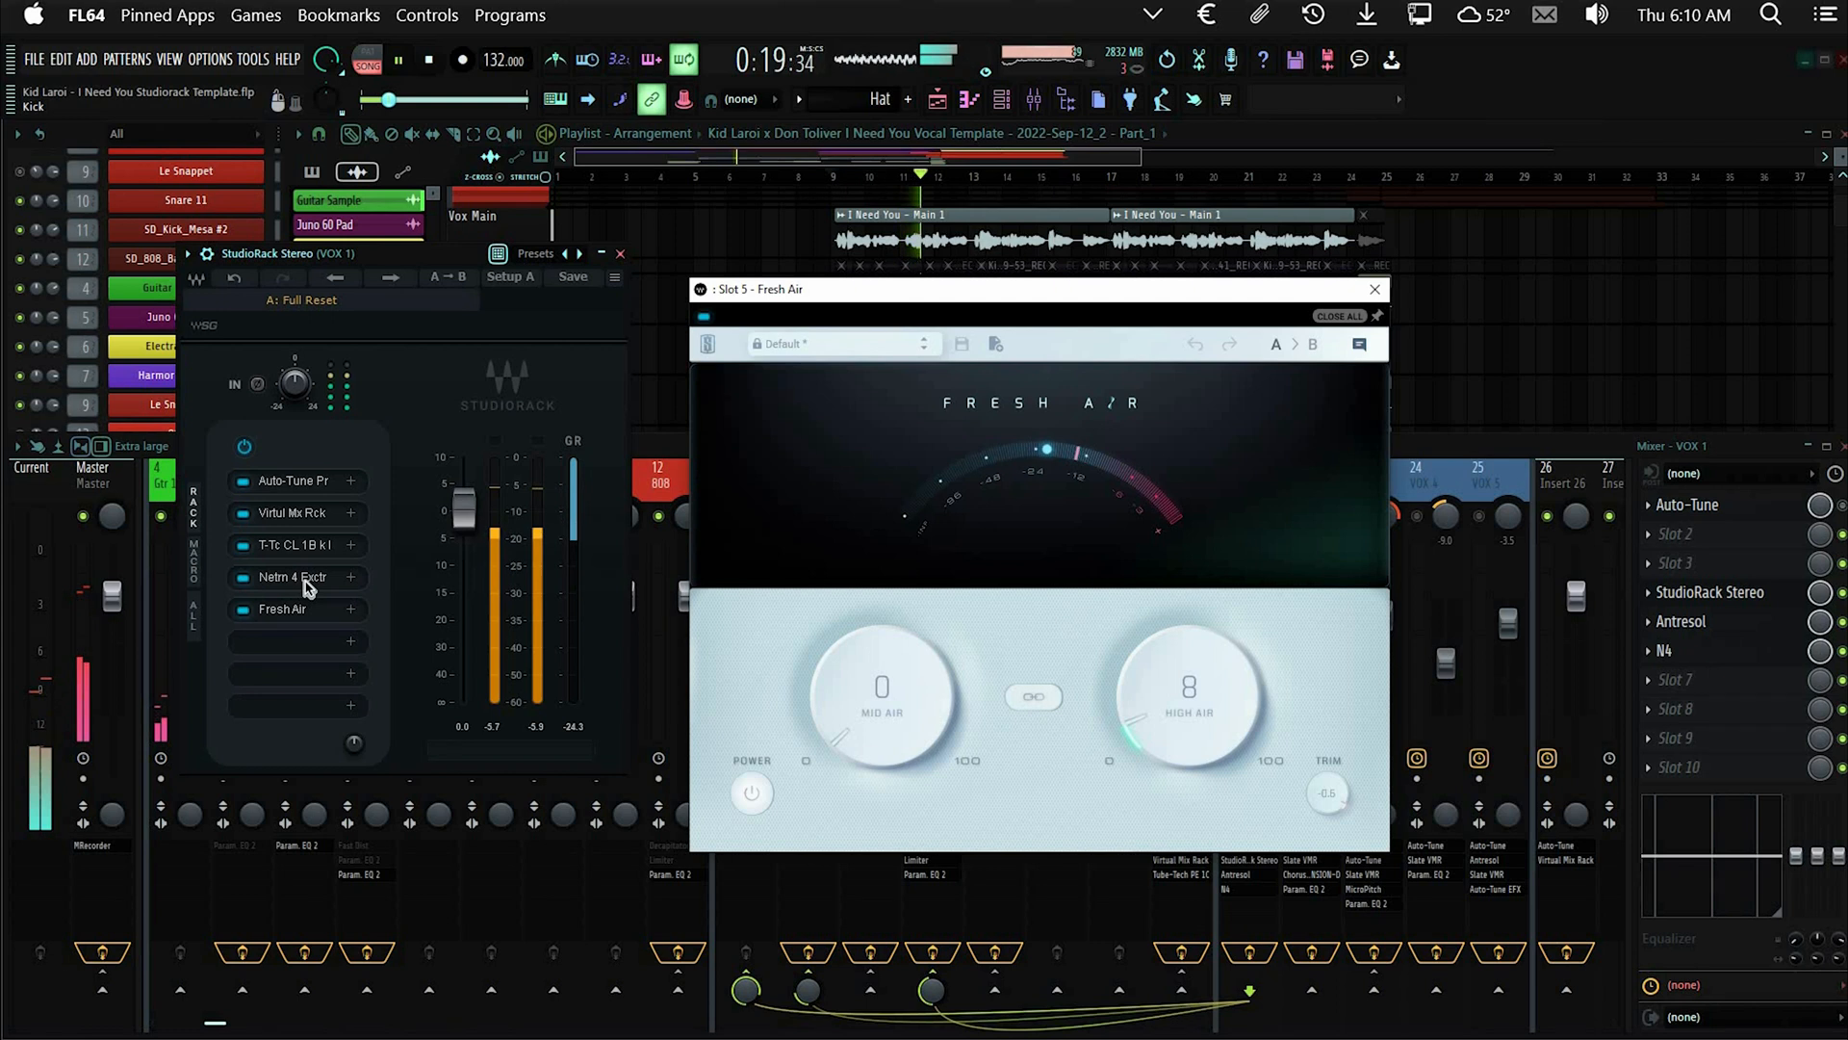
pyautogui.click(306, 578)
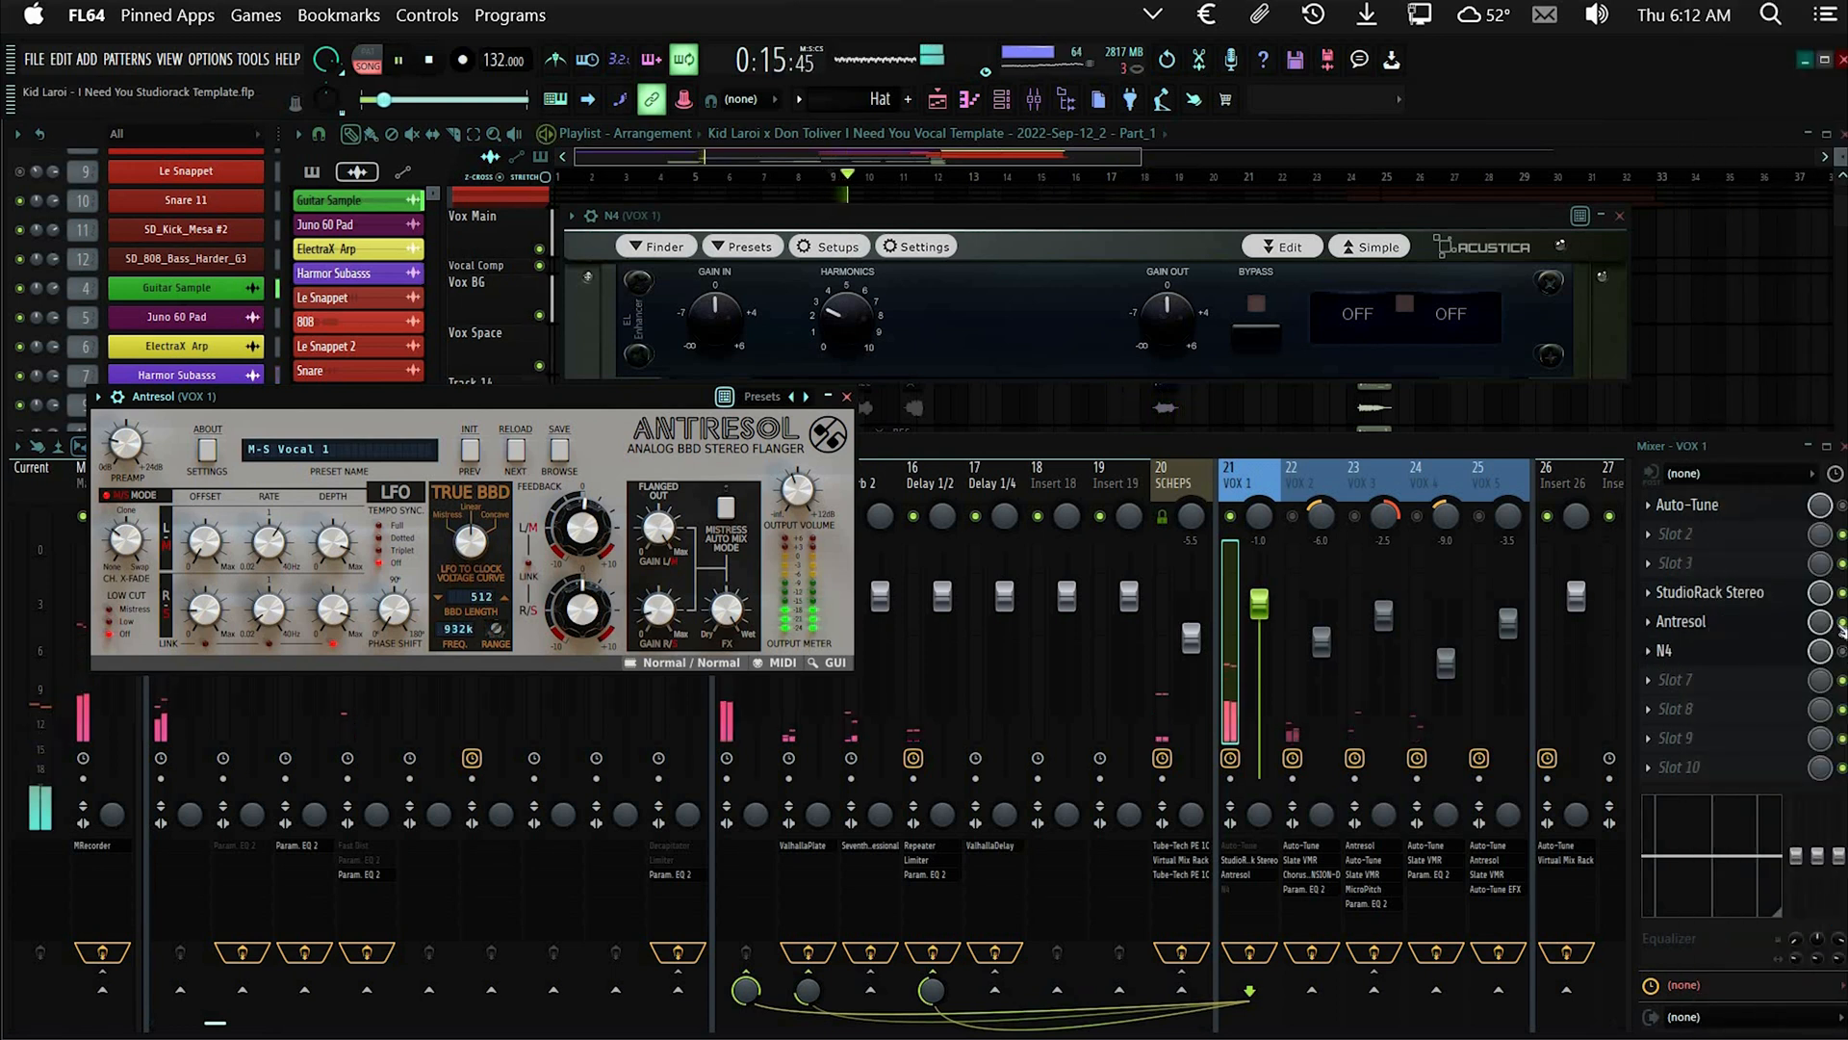
# Switch on Antresol on VOX 1, then close the N4 and Antresol windows and replay the song
pyautogui.click(1841, 622)
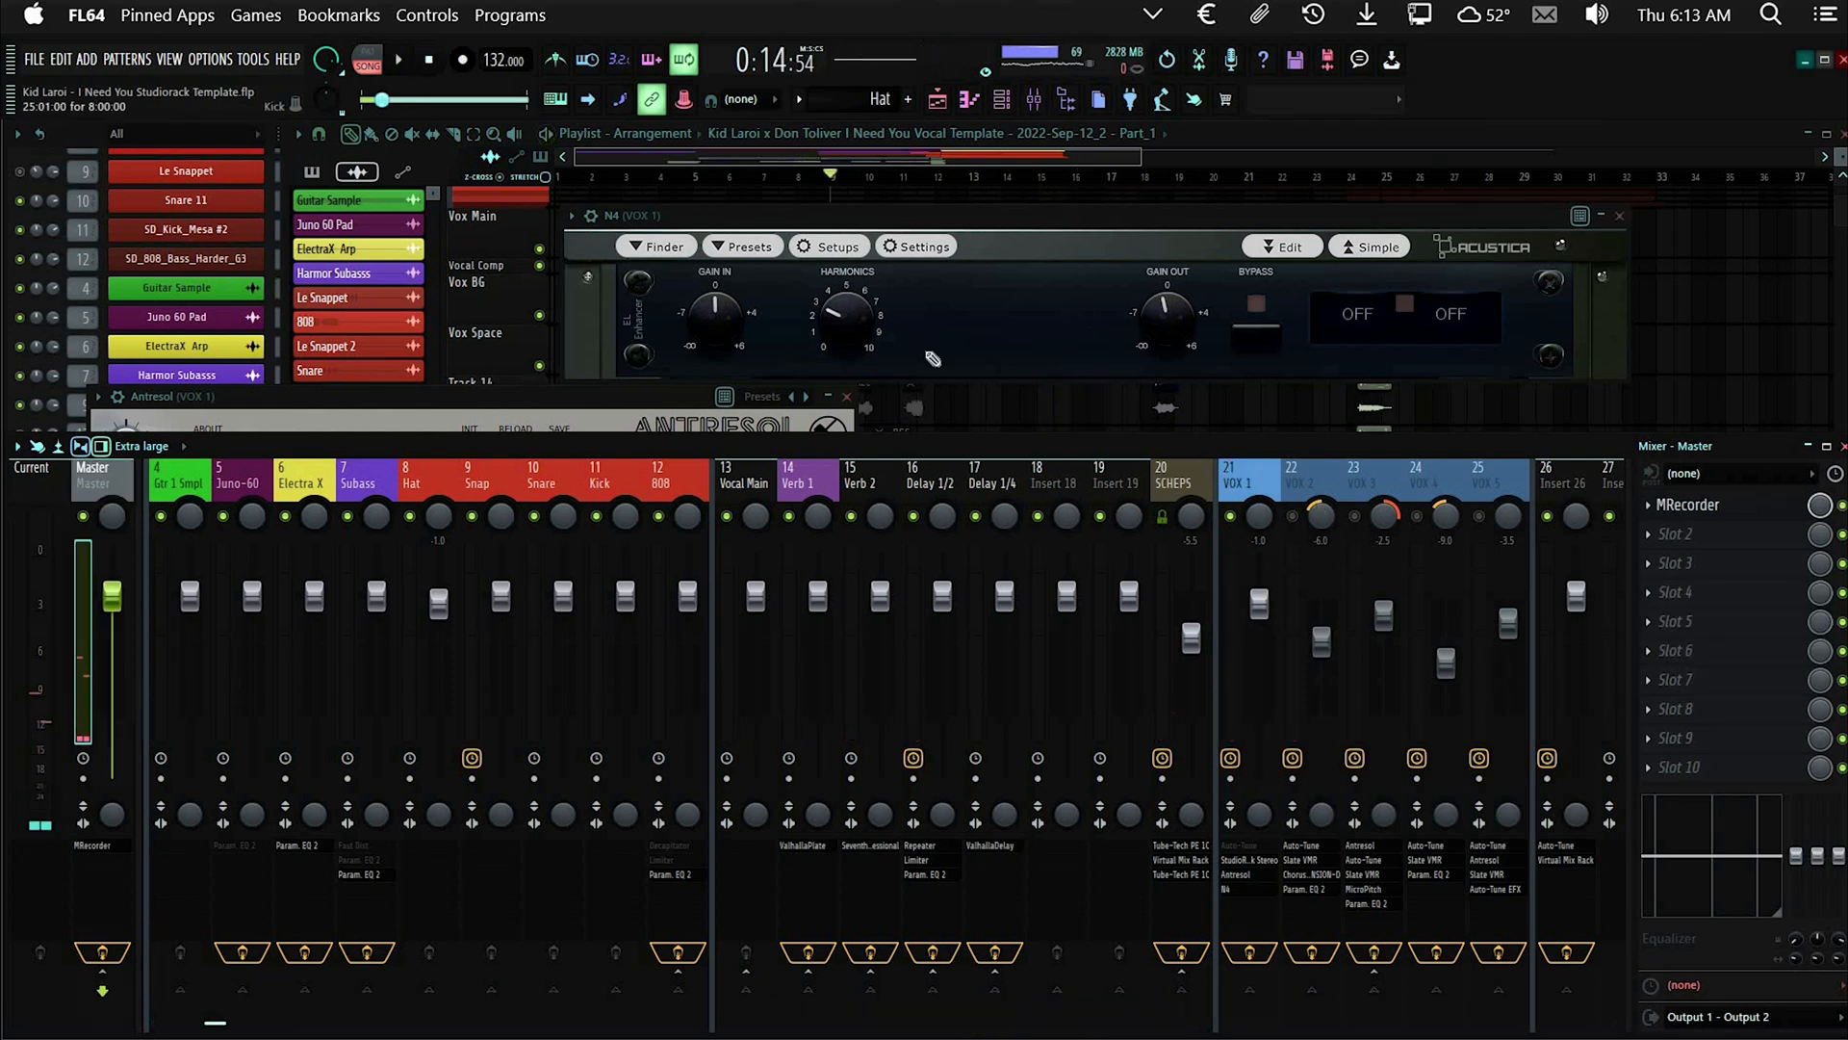
pyautogui.click(850, 379)
pyautogui.press('Escape')
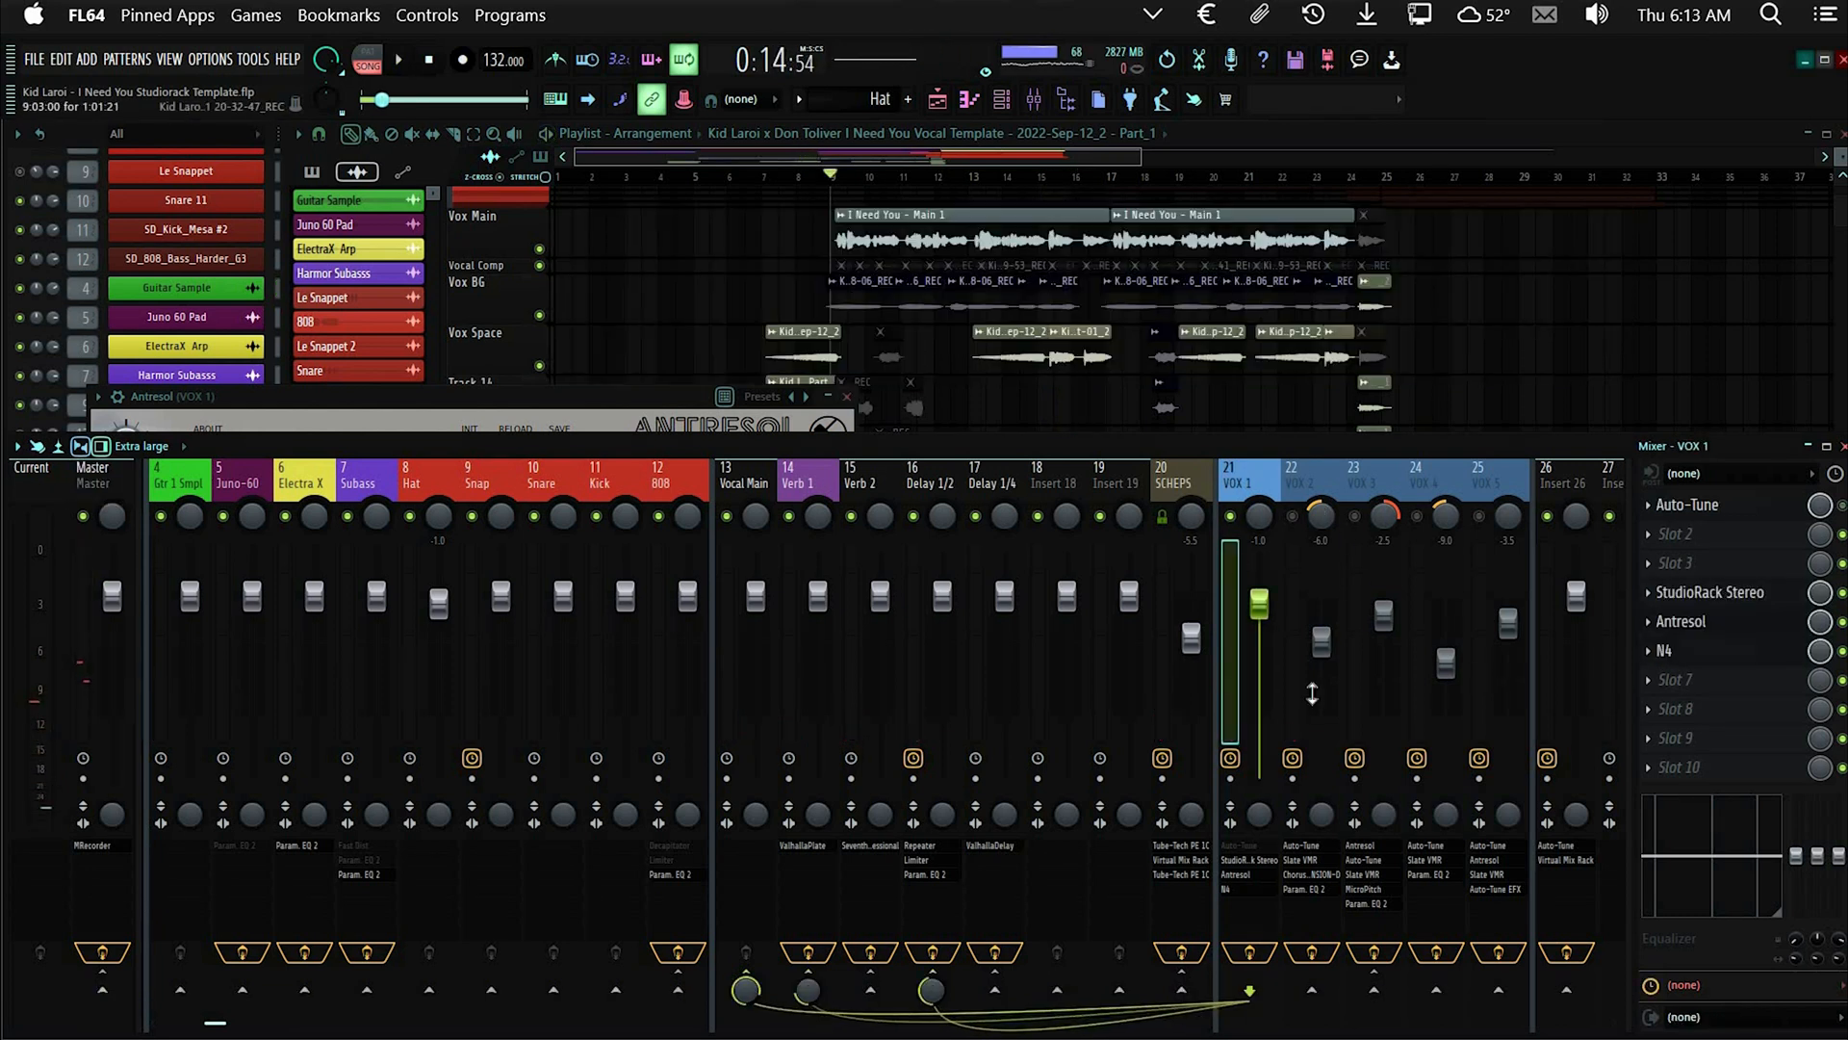
pyautogui.press('Escape')
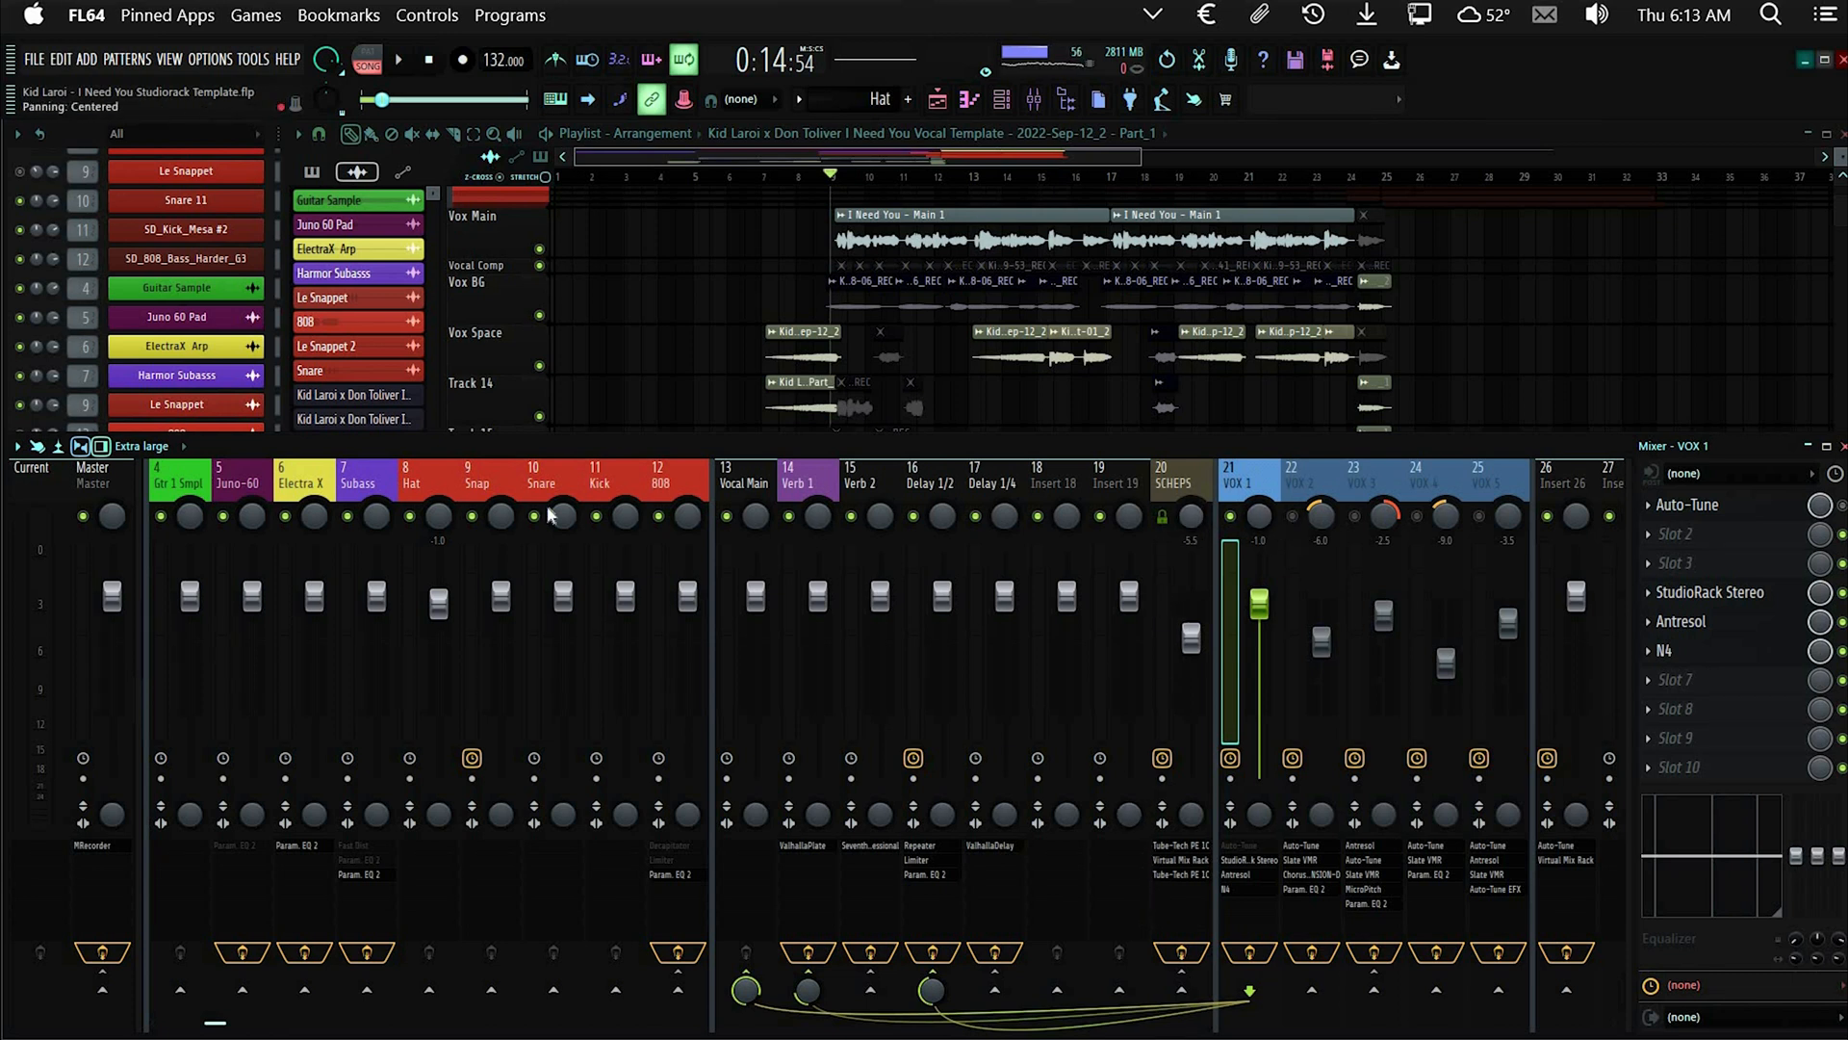
pyautogui.press('space')
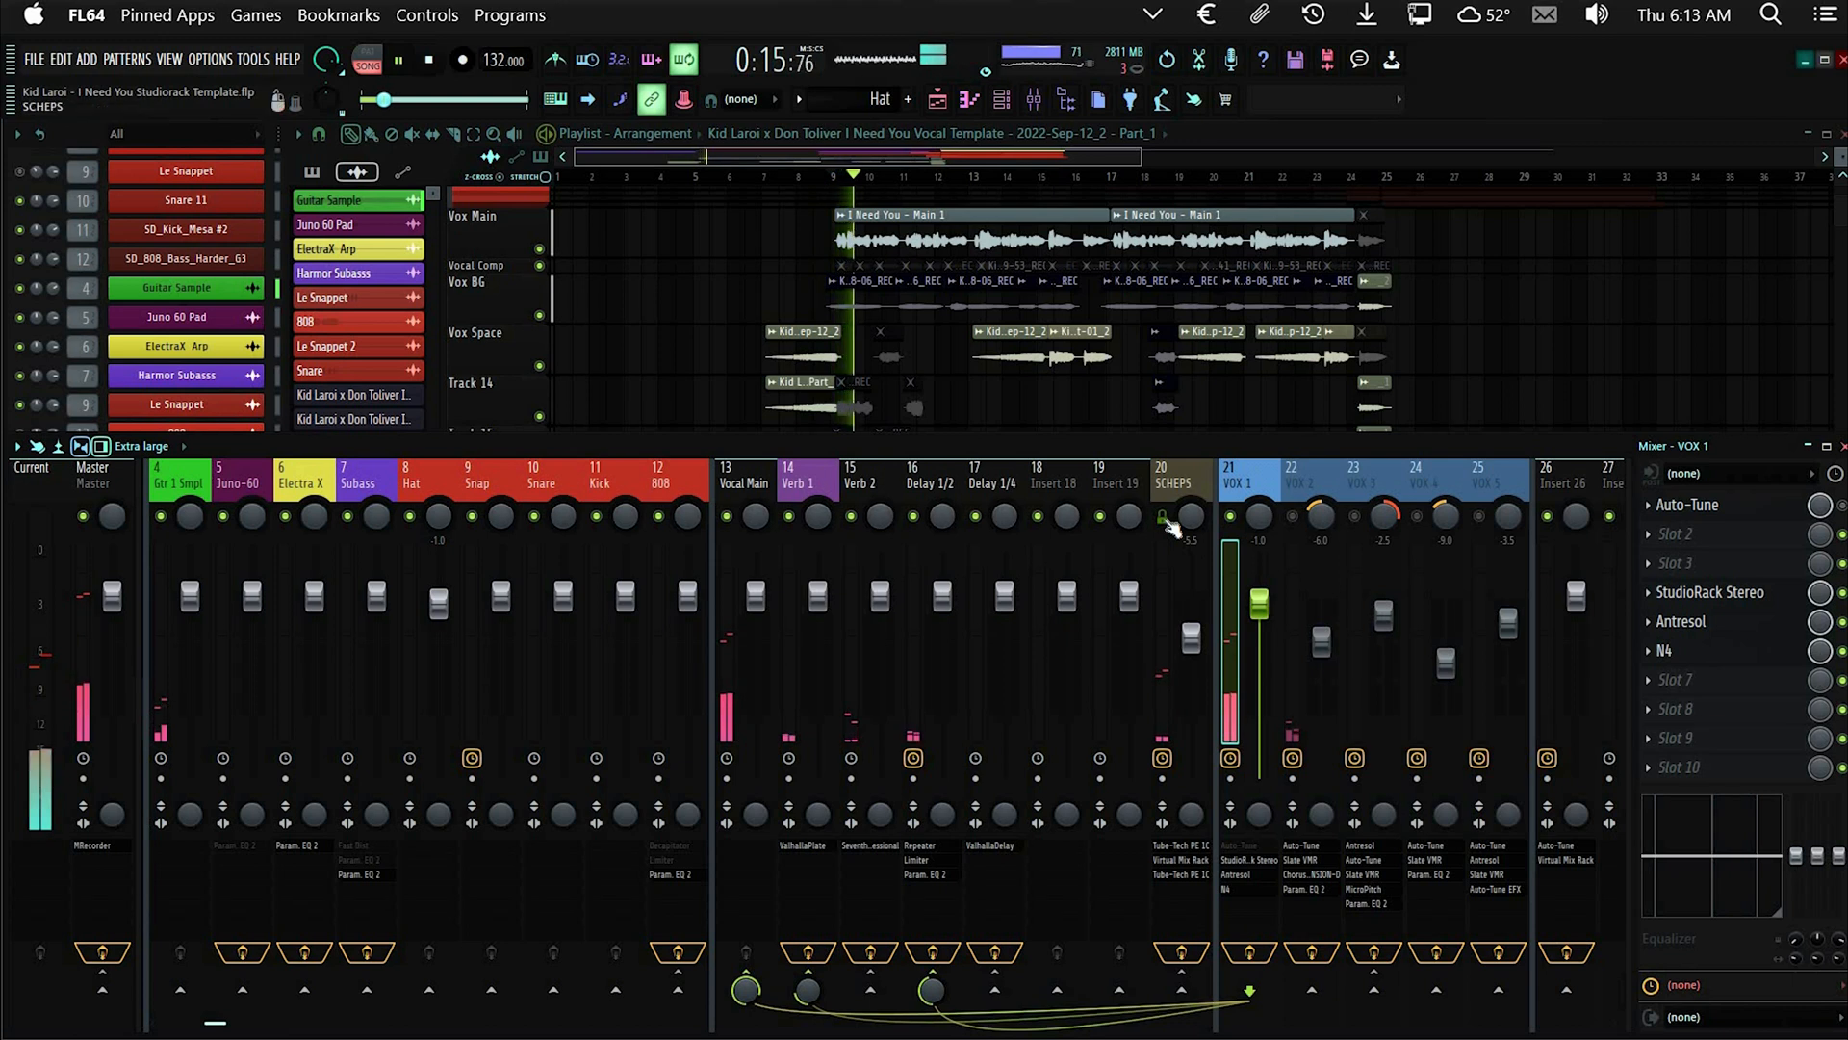
# Mute and unmute the SCHEPS mixer track during playback to compare the vocal with and without it
pyautogui.click(1163, 518)
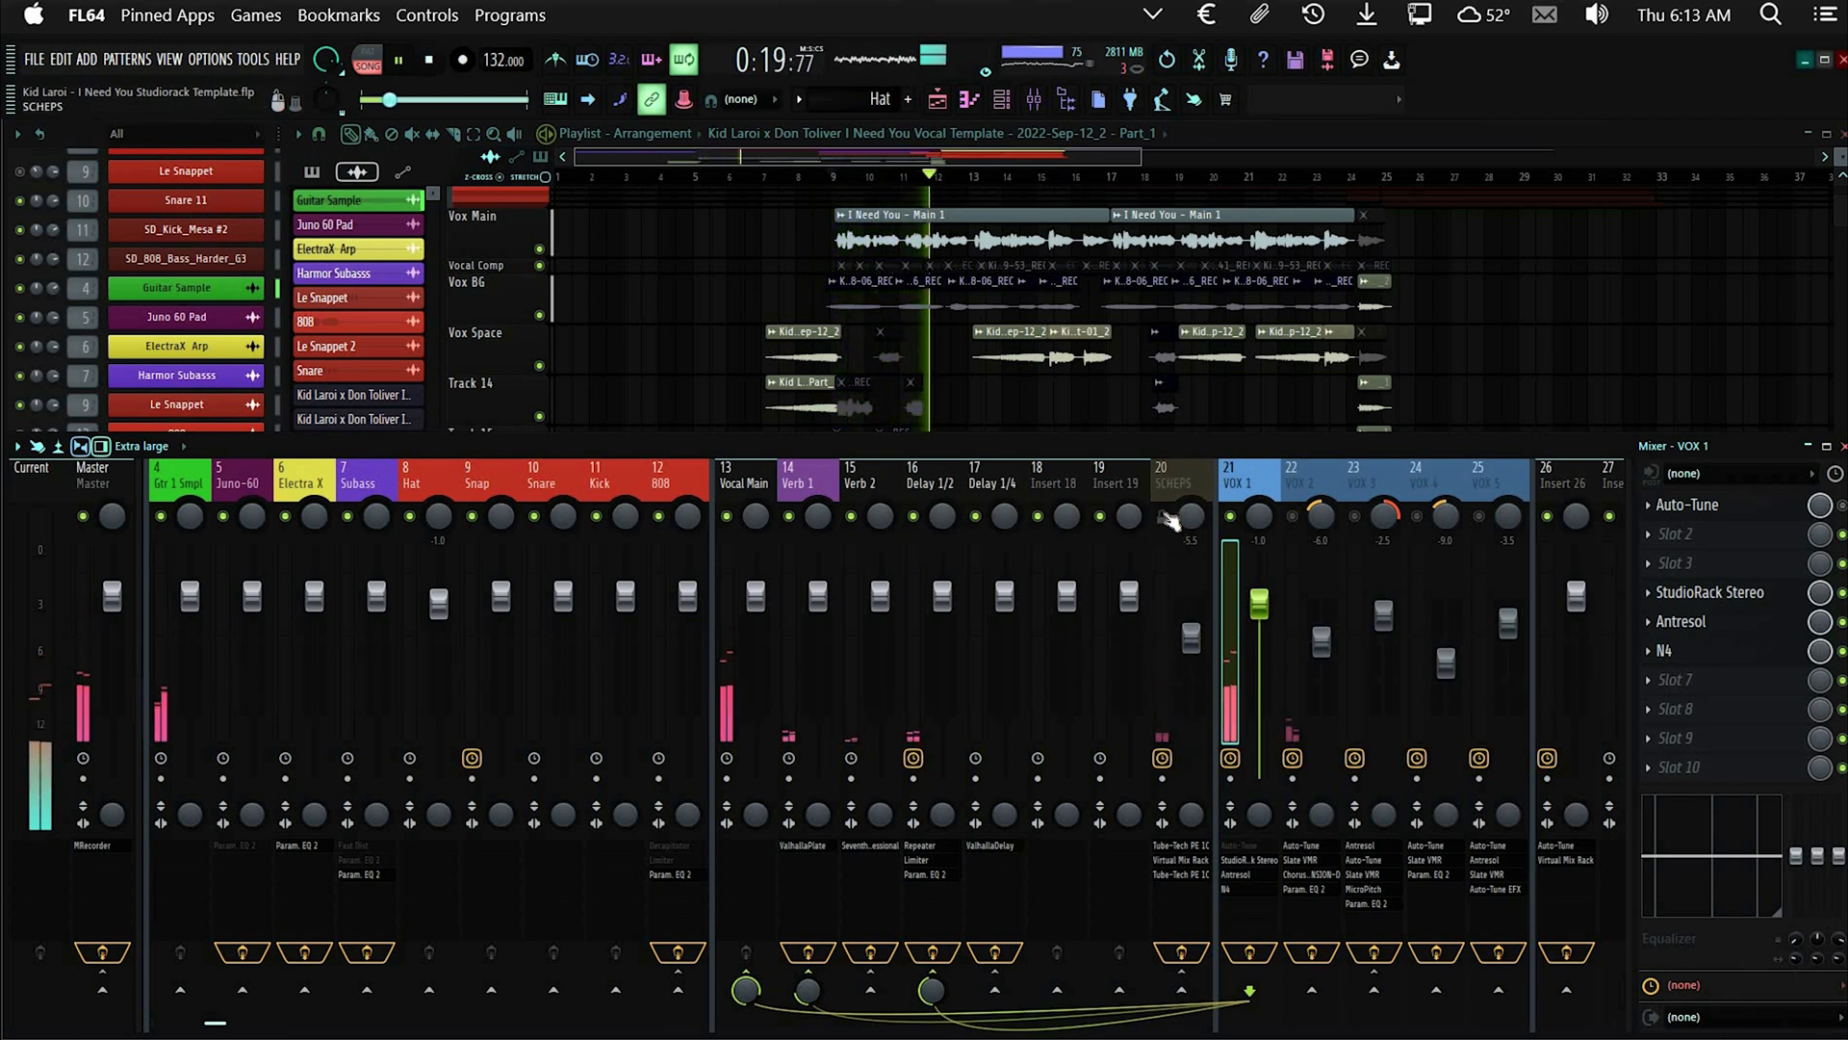
pyautogui.click(1163, 518)
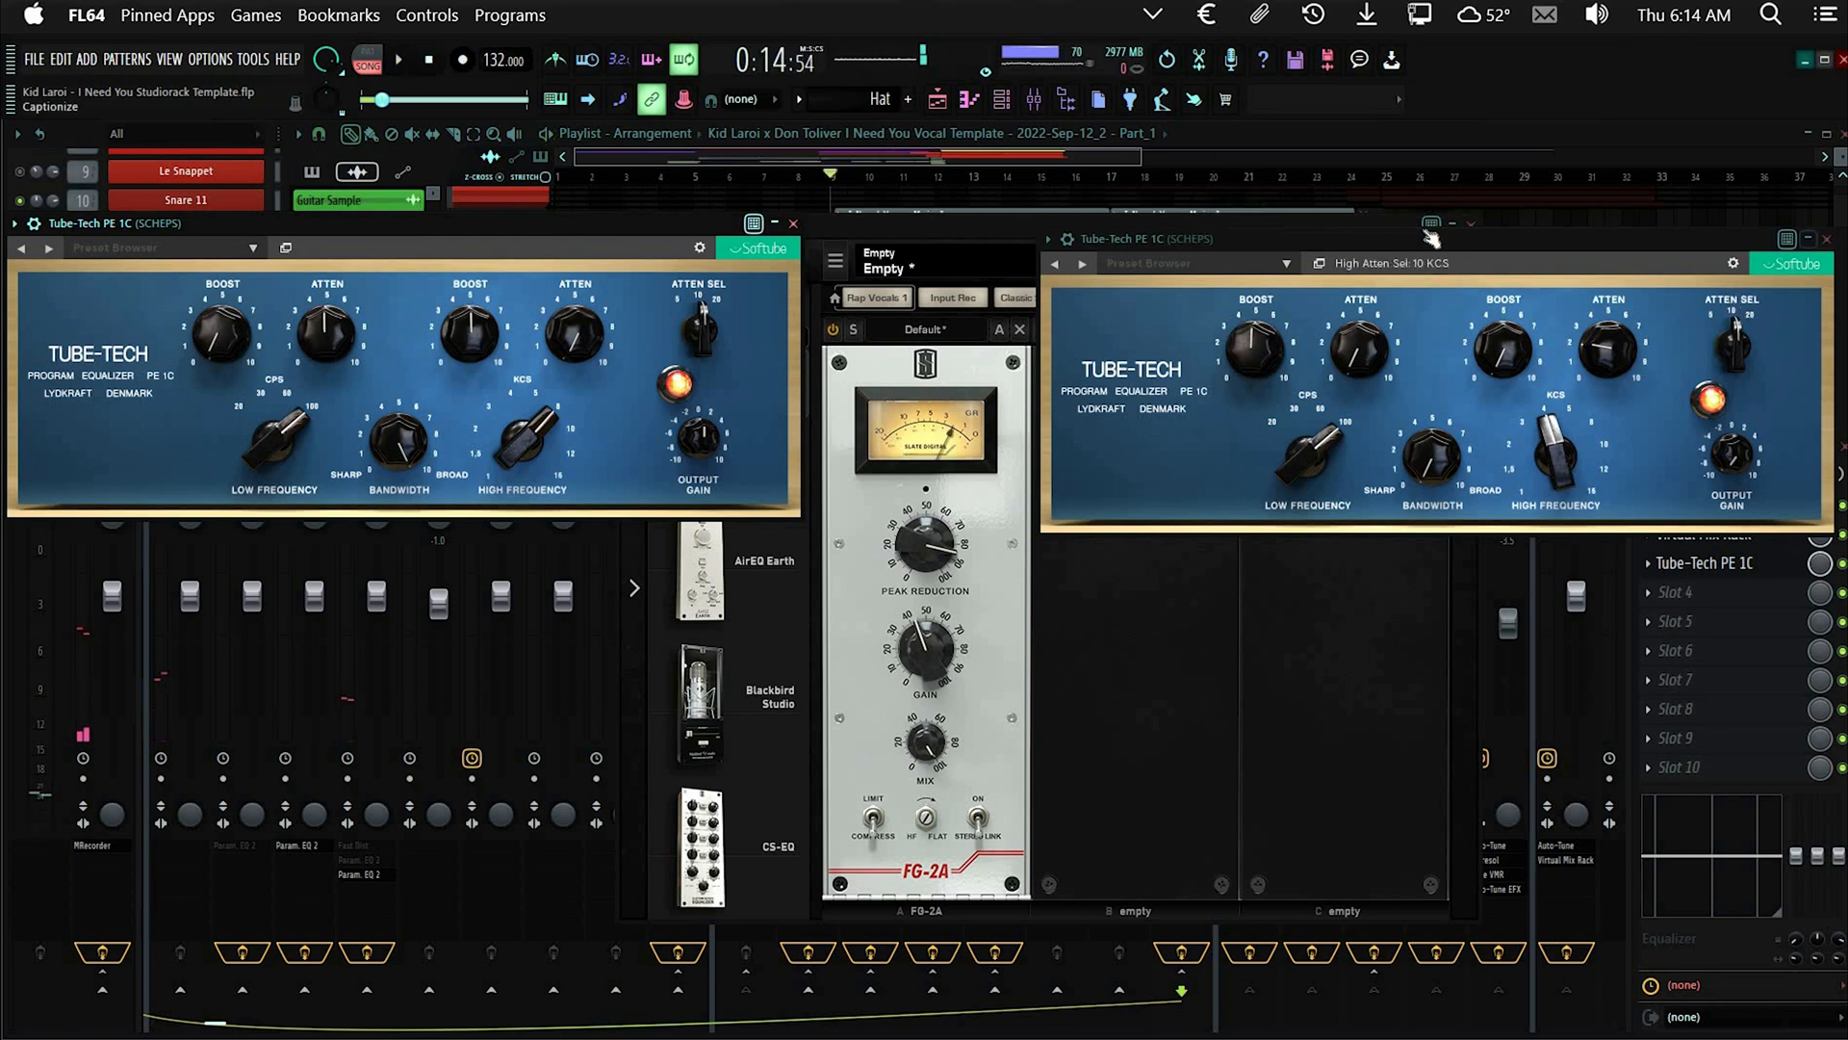
# Close the Virtual Mix Rack and Tube-Tech PE 1C plugin windows of the SCHEPS track
pyautogui.click(1831, 247)
pyautogui.click(811, 234)
pyautogui.click(798, 226)
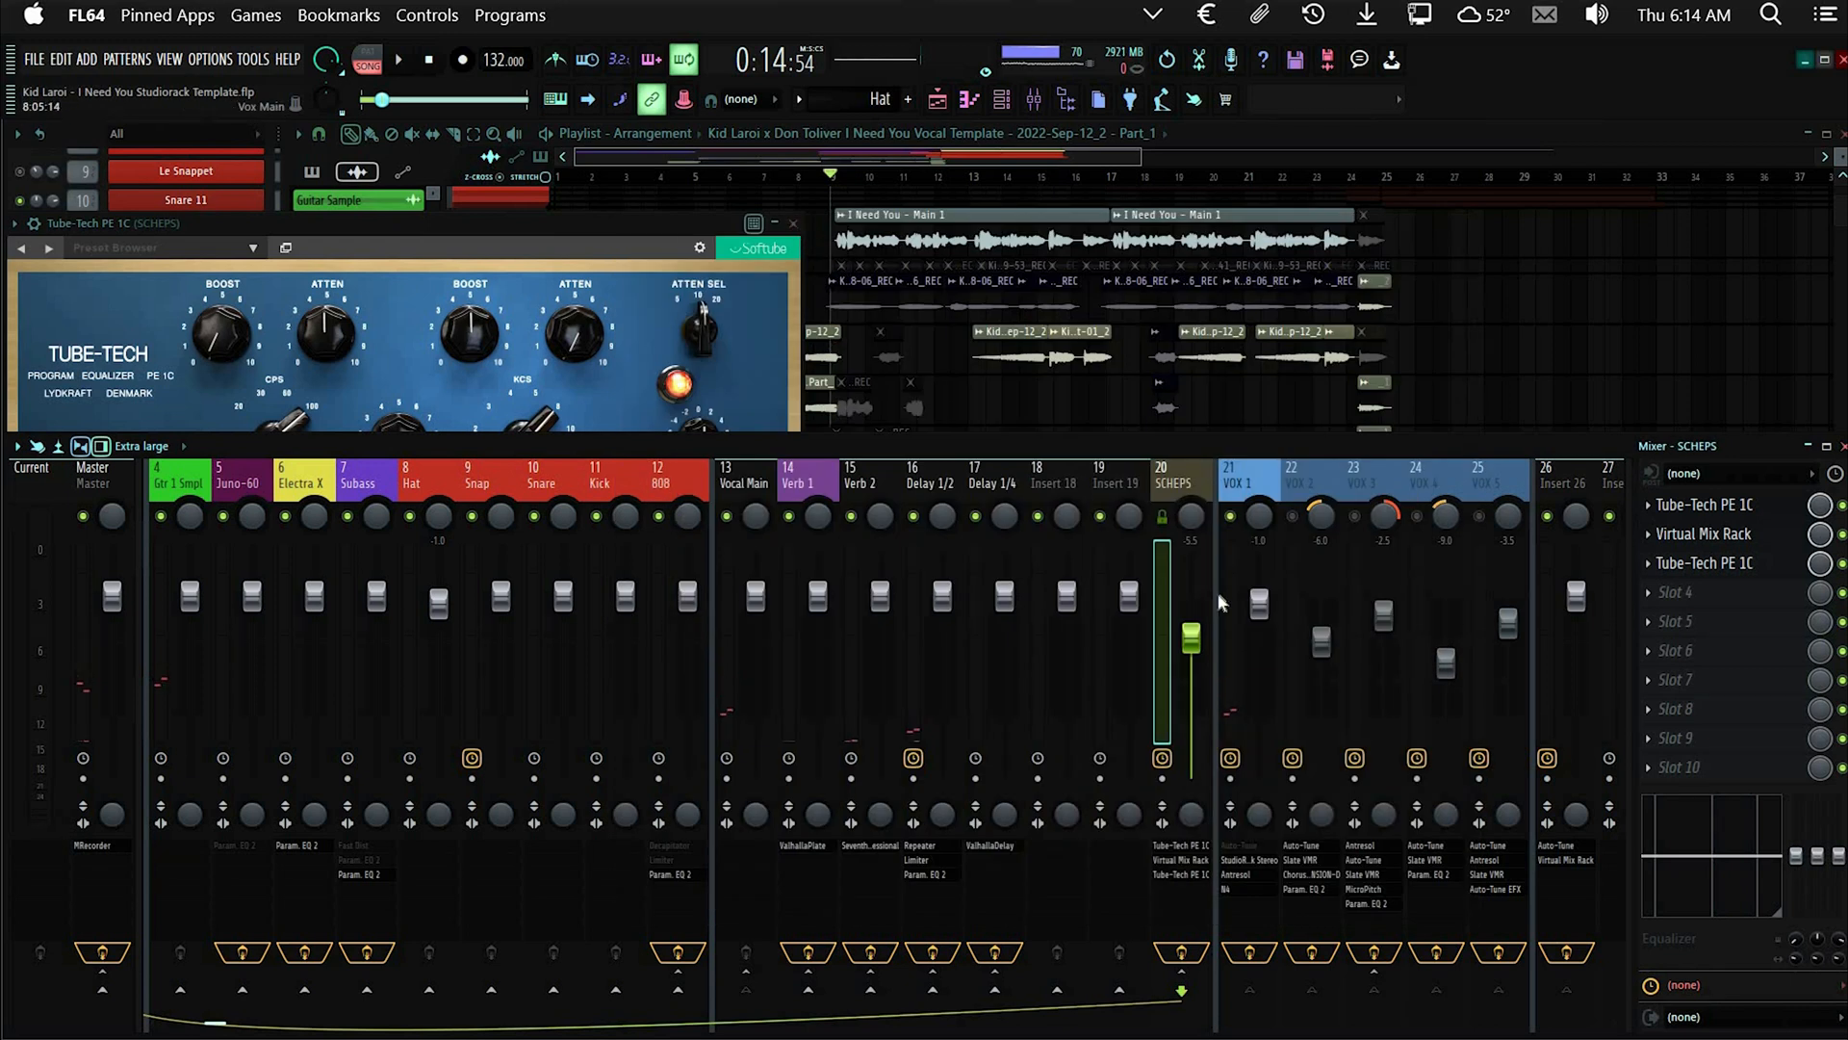
# Replay the song, select the Vocal Main track and switch SCHEPS back on to compare its effect
pyautogui.press('space')
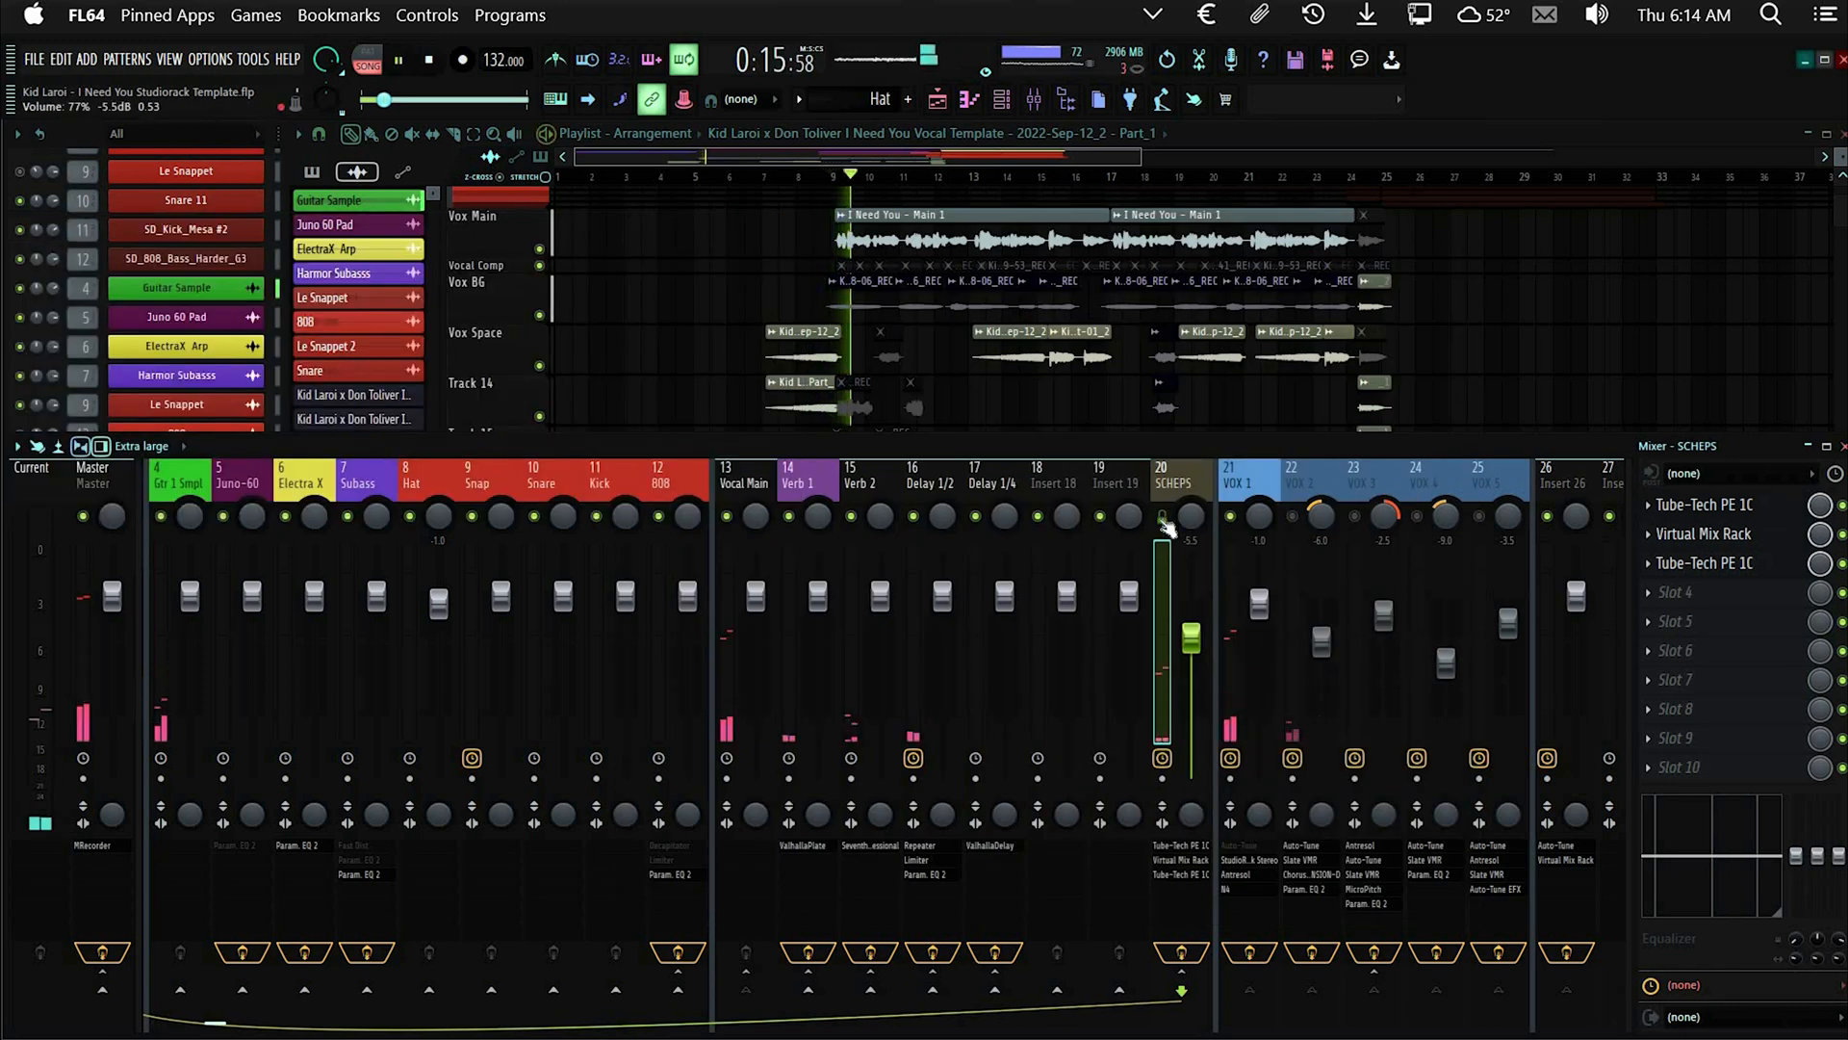
pyautogui.click(762, 476)
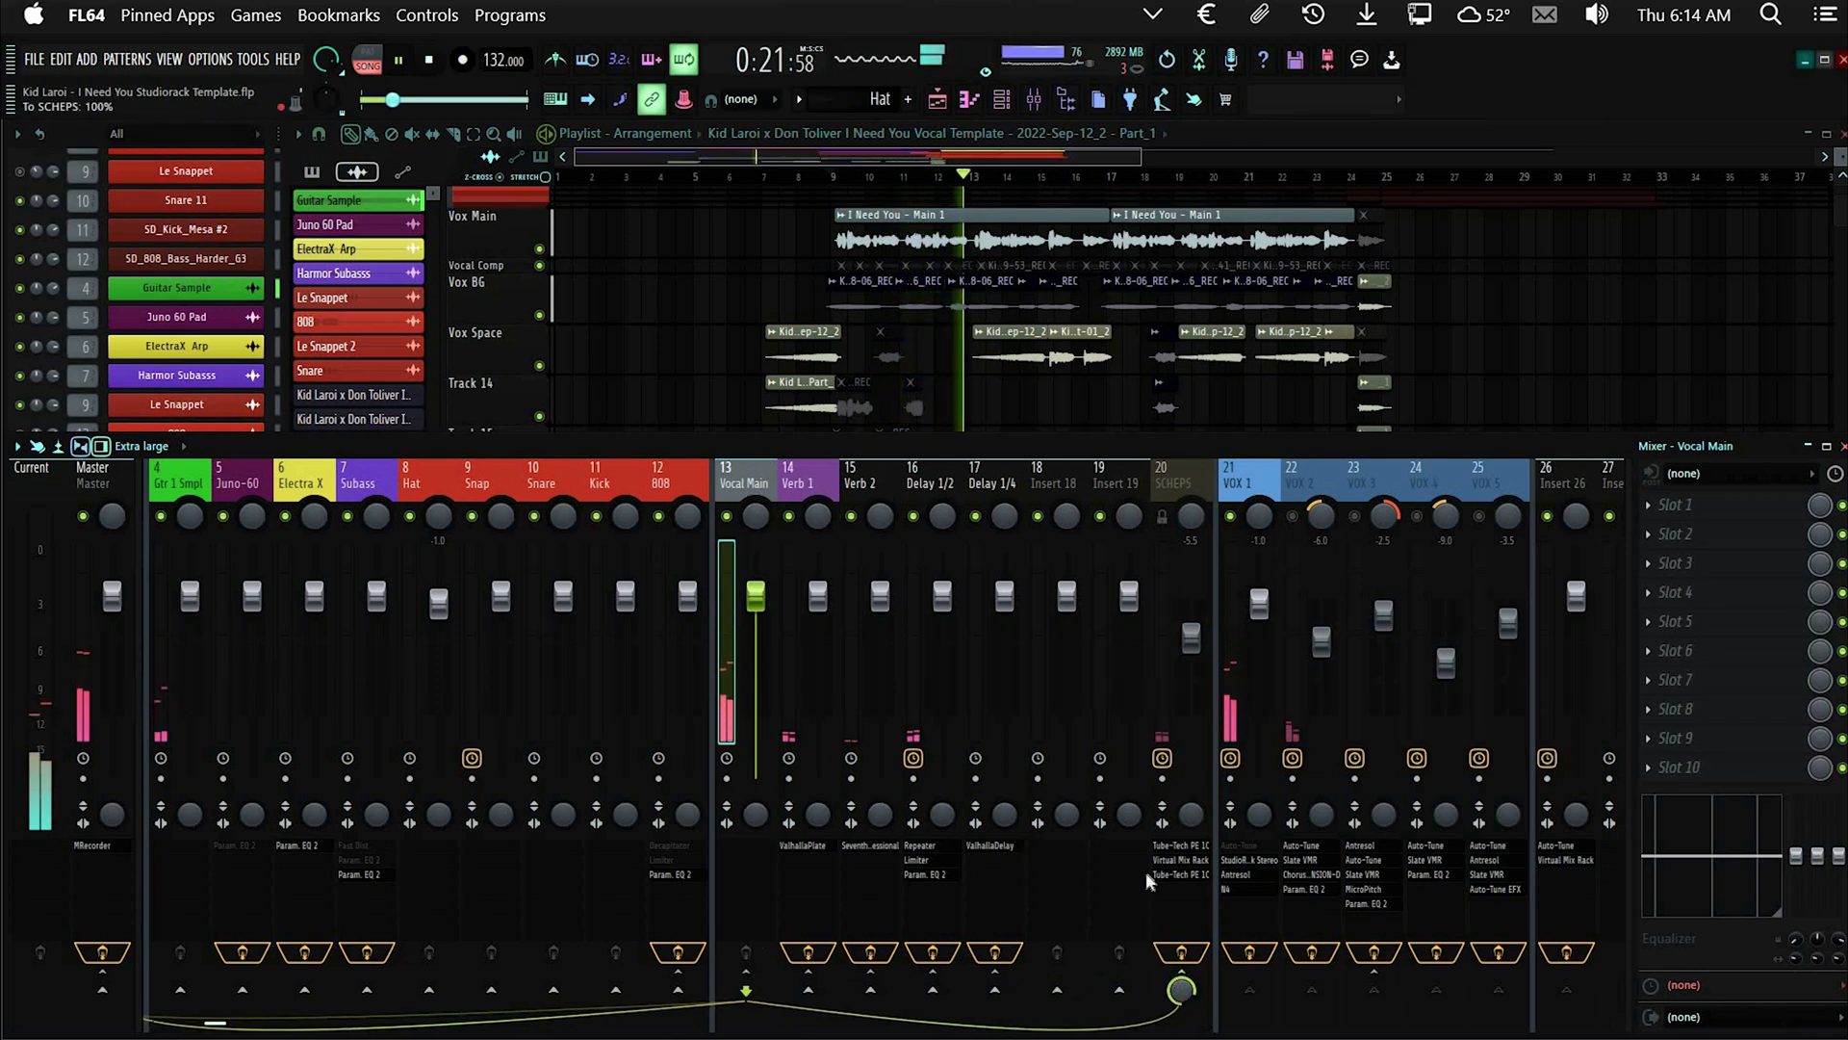
pyautogui.click(1163, 518)
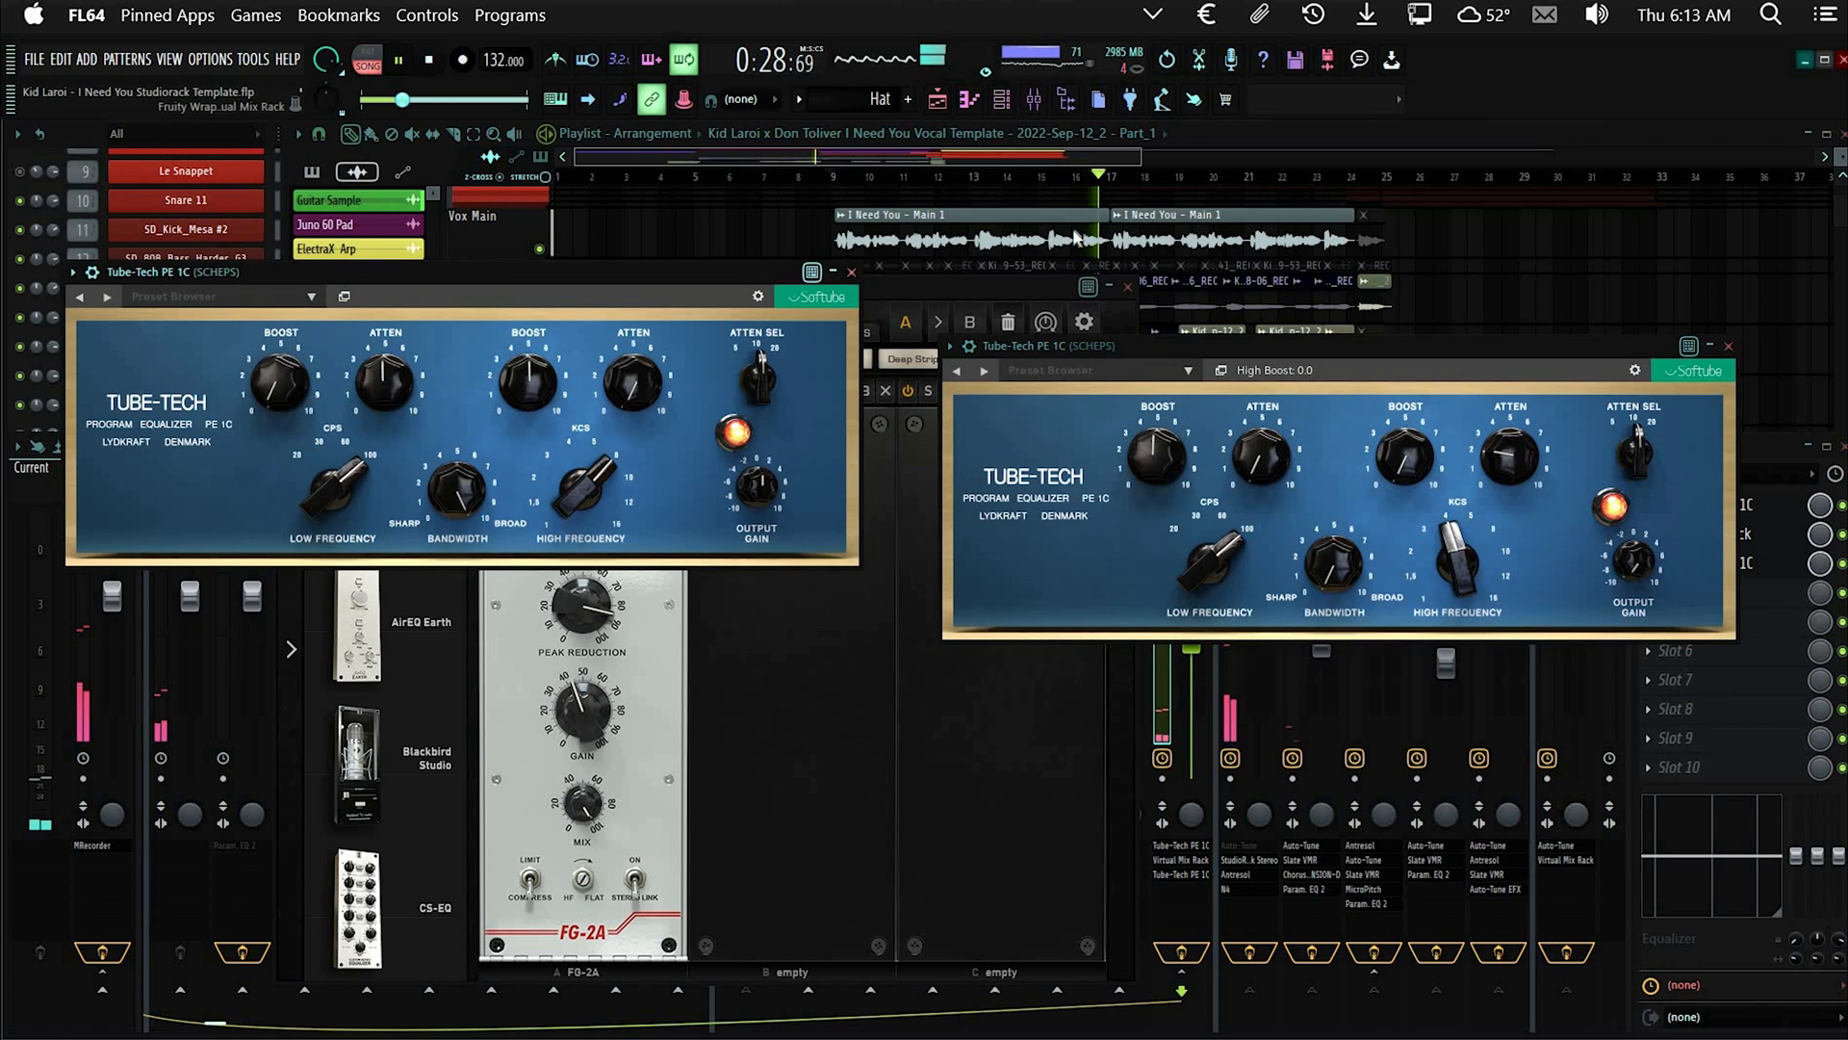
# Arrange the SCHEPS Virtual Mix Rack between the two Tube-Tech PE 1C windows and bring both equalizers to the front
pyautogui.moveTo(925, 291); pyautogui.dragTo(1073, 233)
pyautogui.moveTo(1068, 348); pyautogui.dragTo(1167, 242)
pyautogui.moveTo(328, 273); pyautogui.dragTo(308, 261)
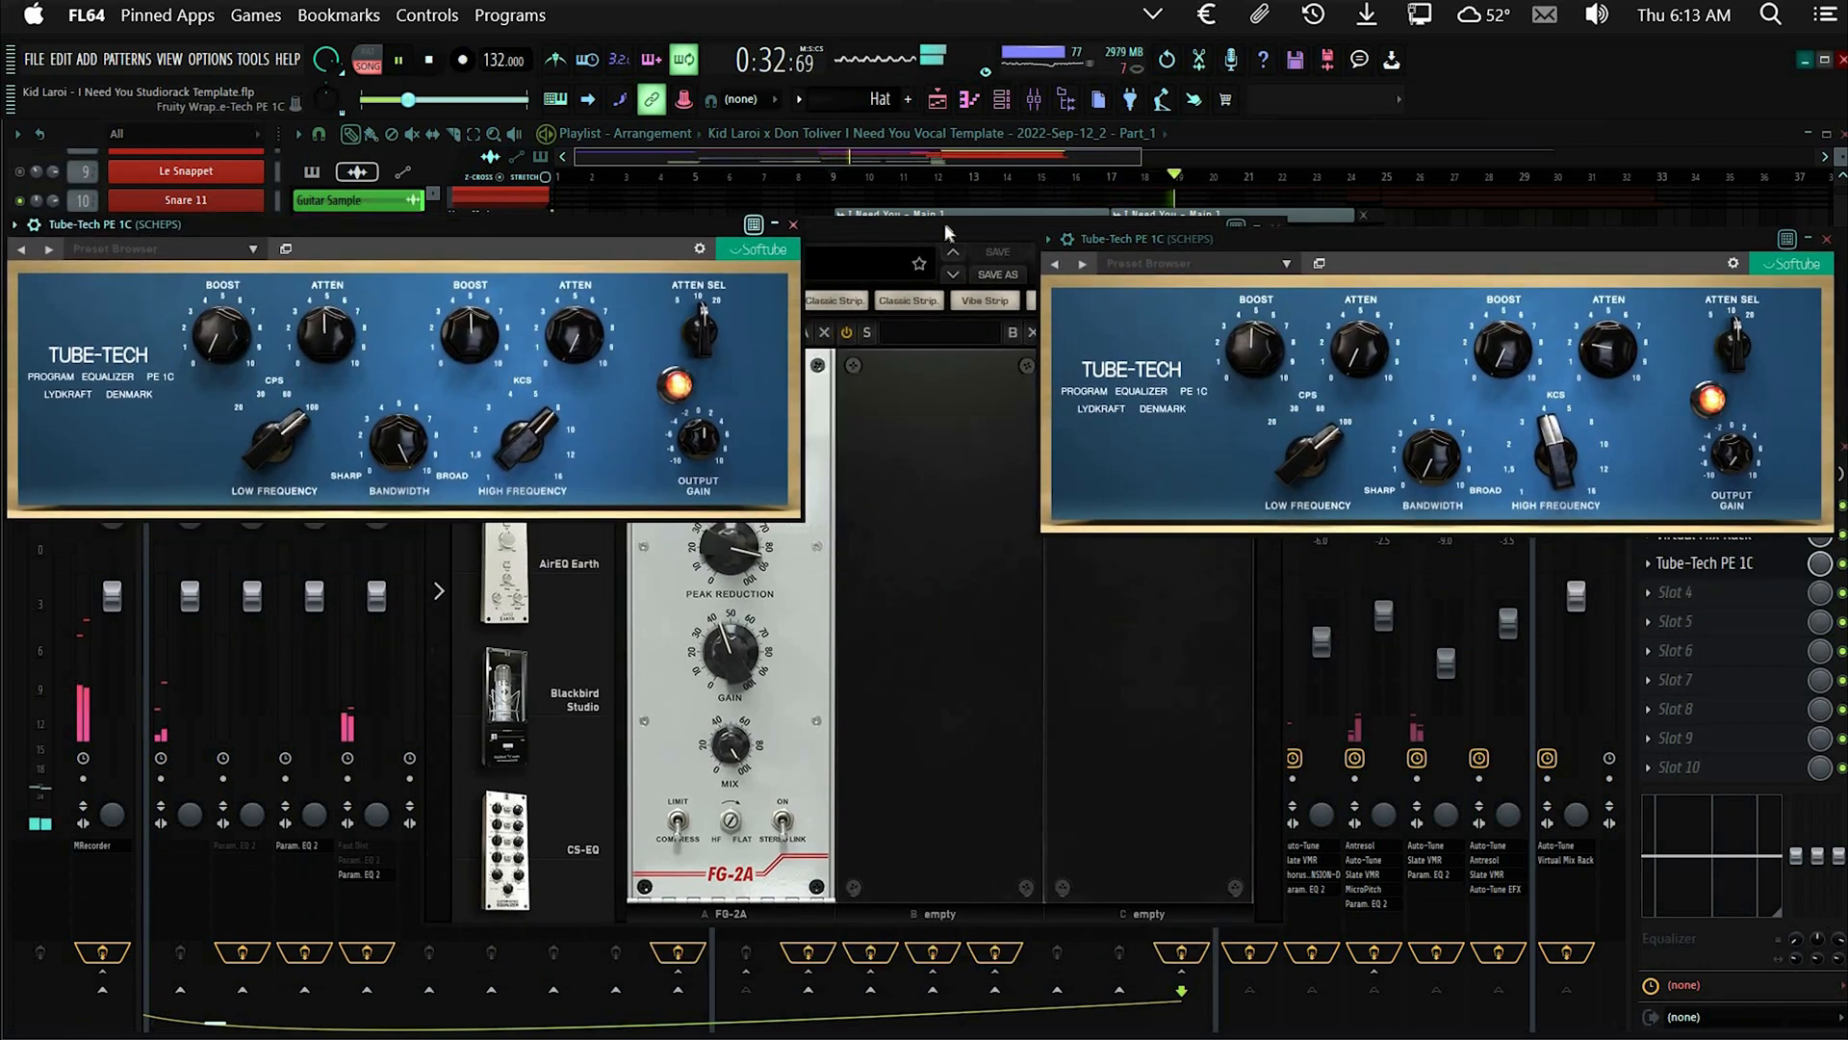
pyautogui.moveTo(880, 231); pyautogui.dragTo(1077, 229)
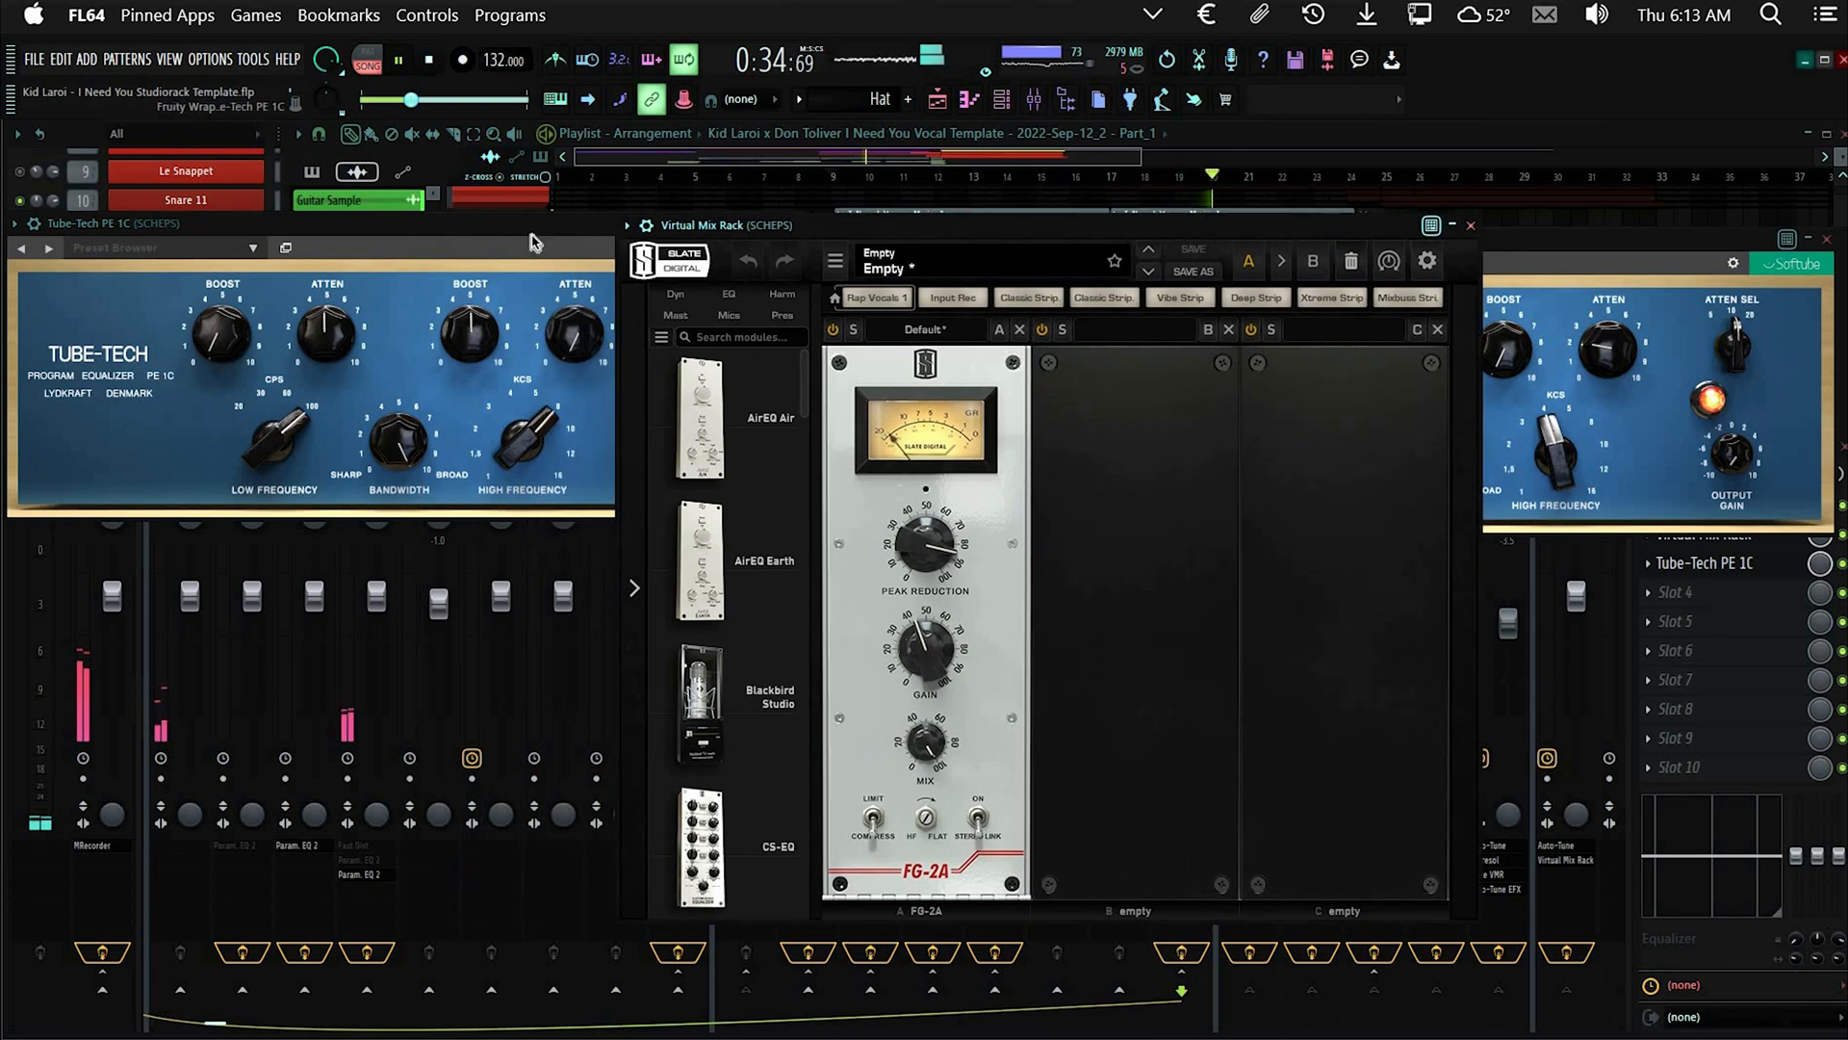
pyautogui.click(1578, 240)
pyautogui.click(536, 231)
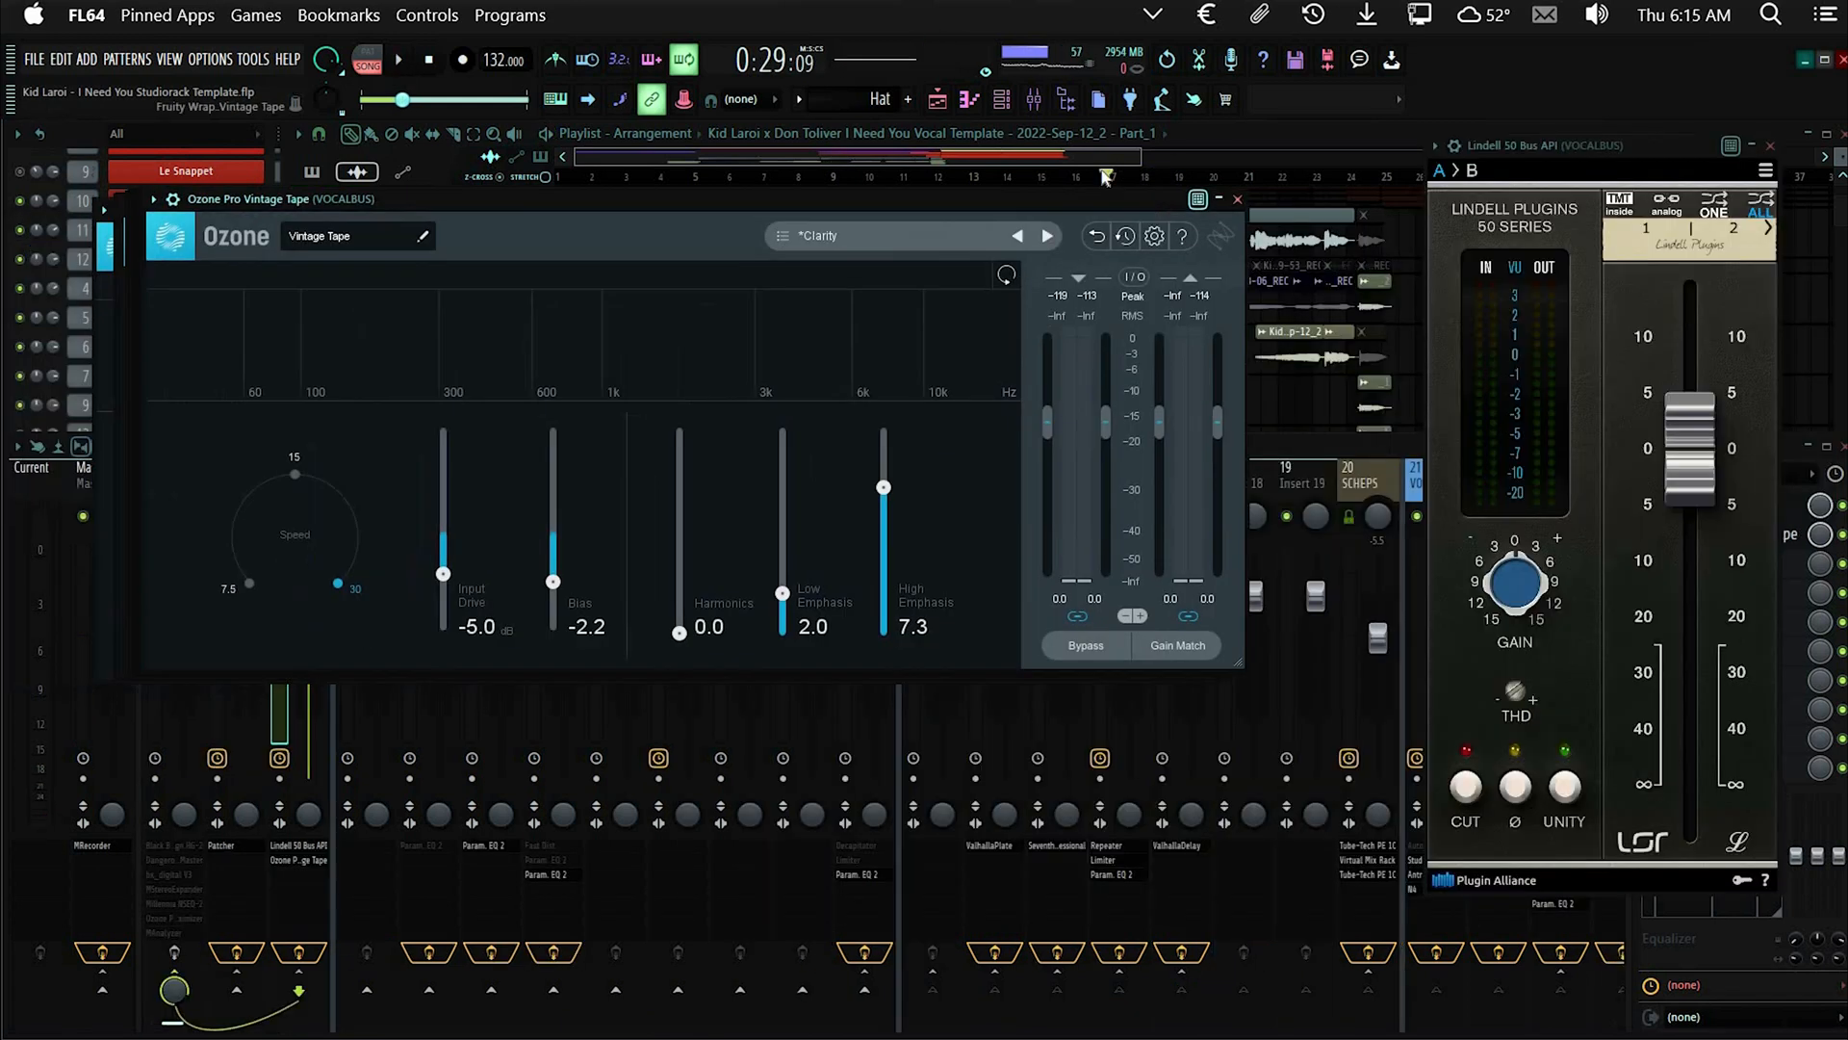
# Reposition VOCALBUS's Ozone Pro Vintage Tape window, then bring SUBMIX's Ozone Pro Maximizer to the front and restart playback
pyautogui.moveTo(1014, 202); pyautogui.dragTo(1104, 177)
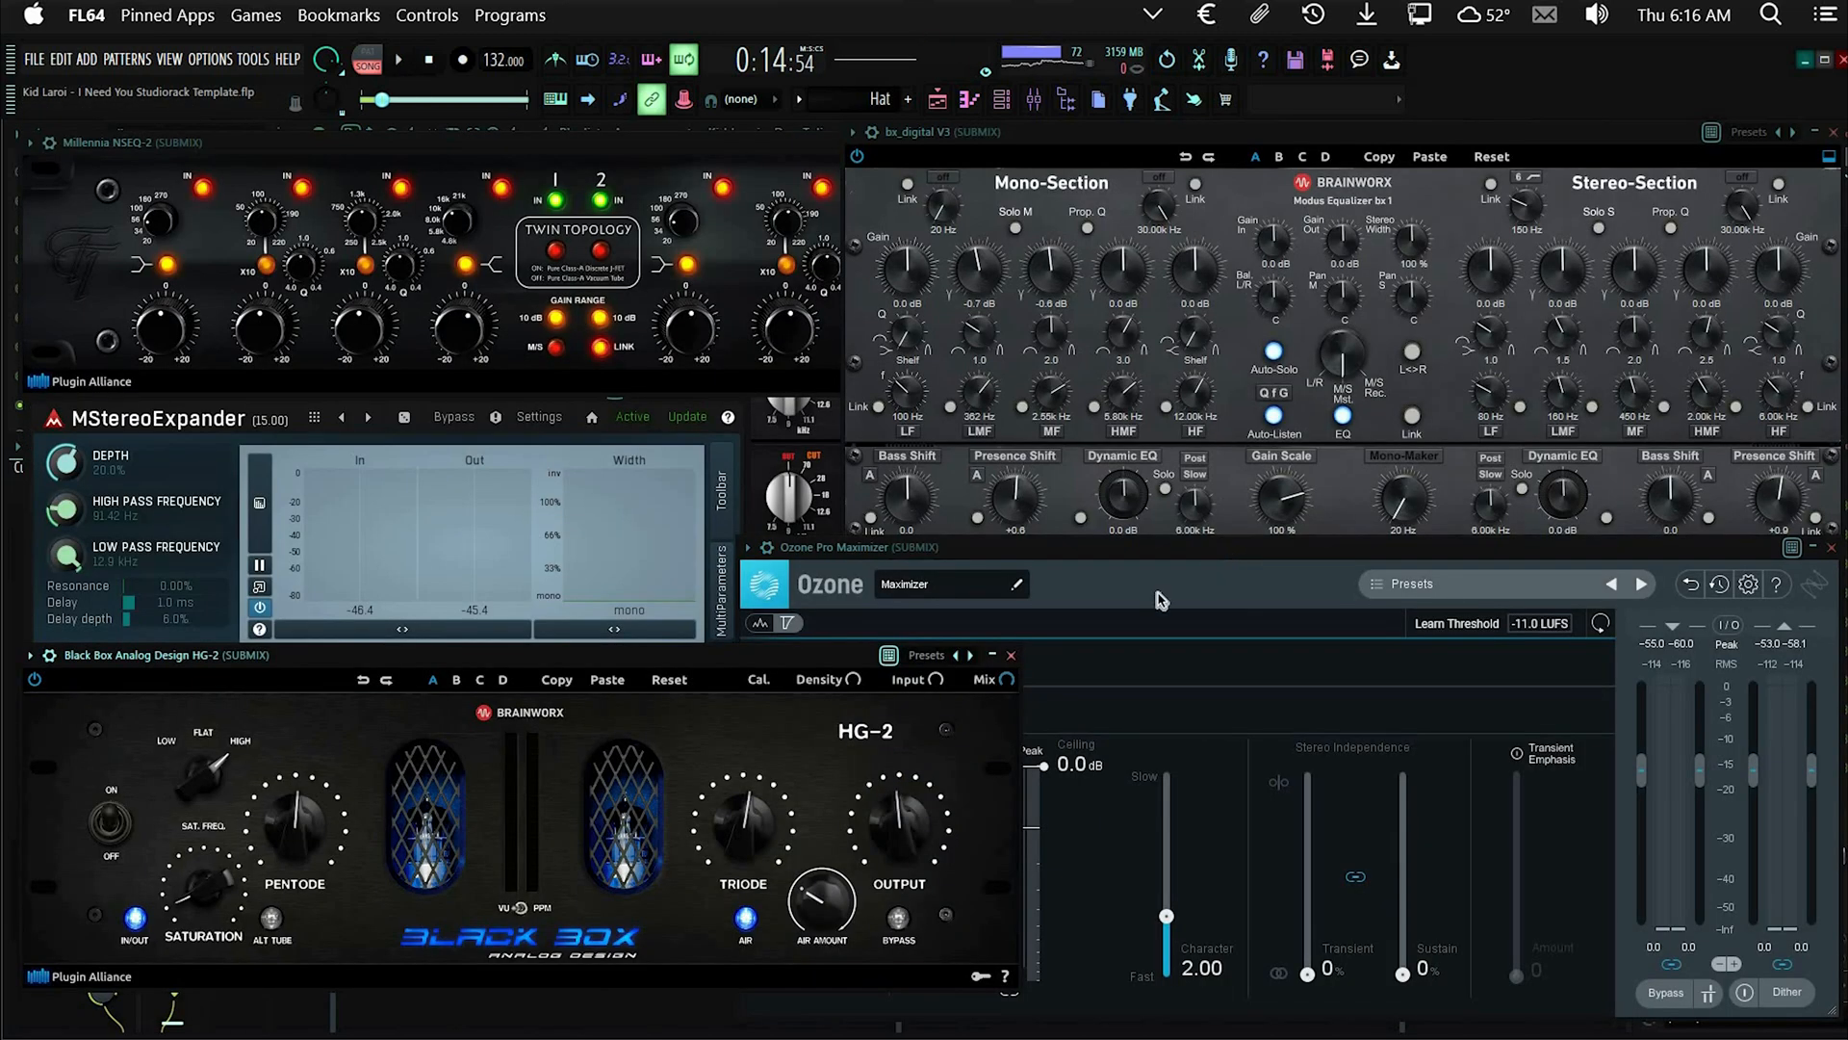
pyautogui.click(958, 613)
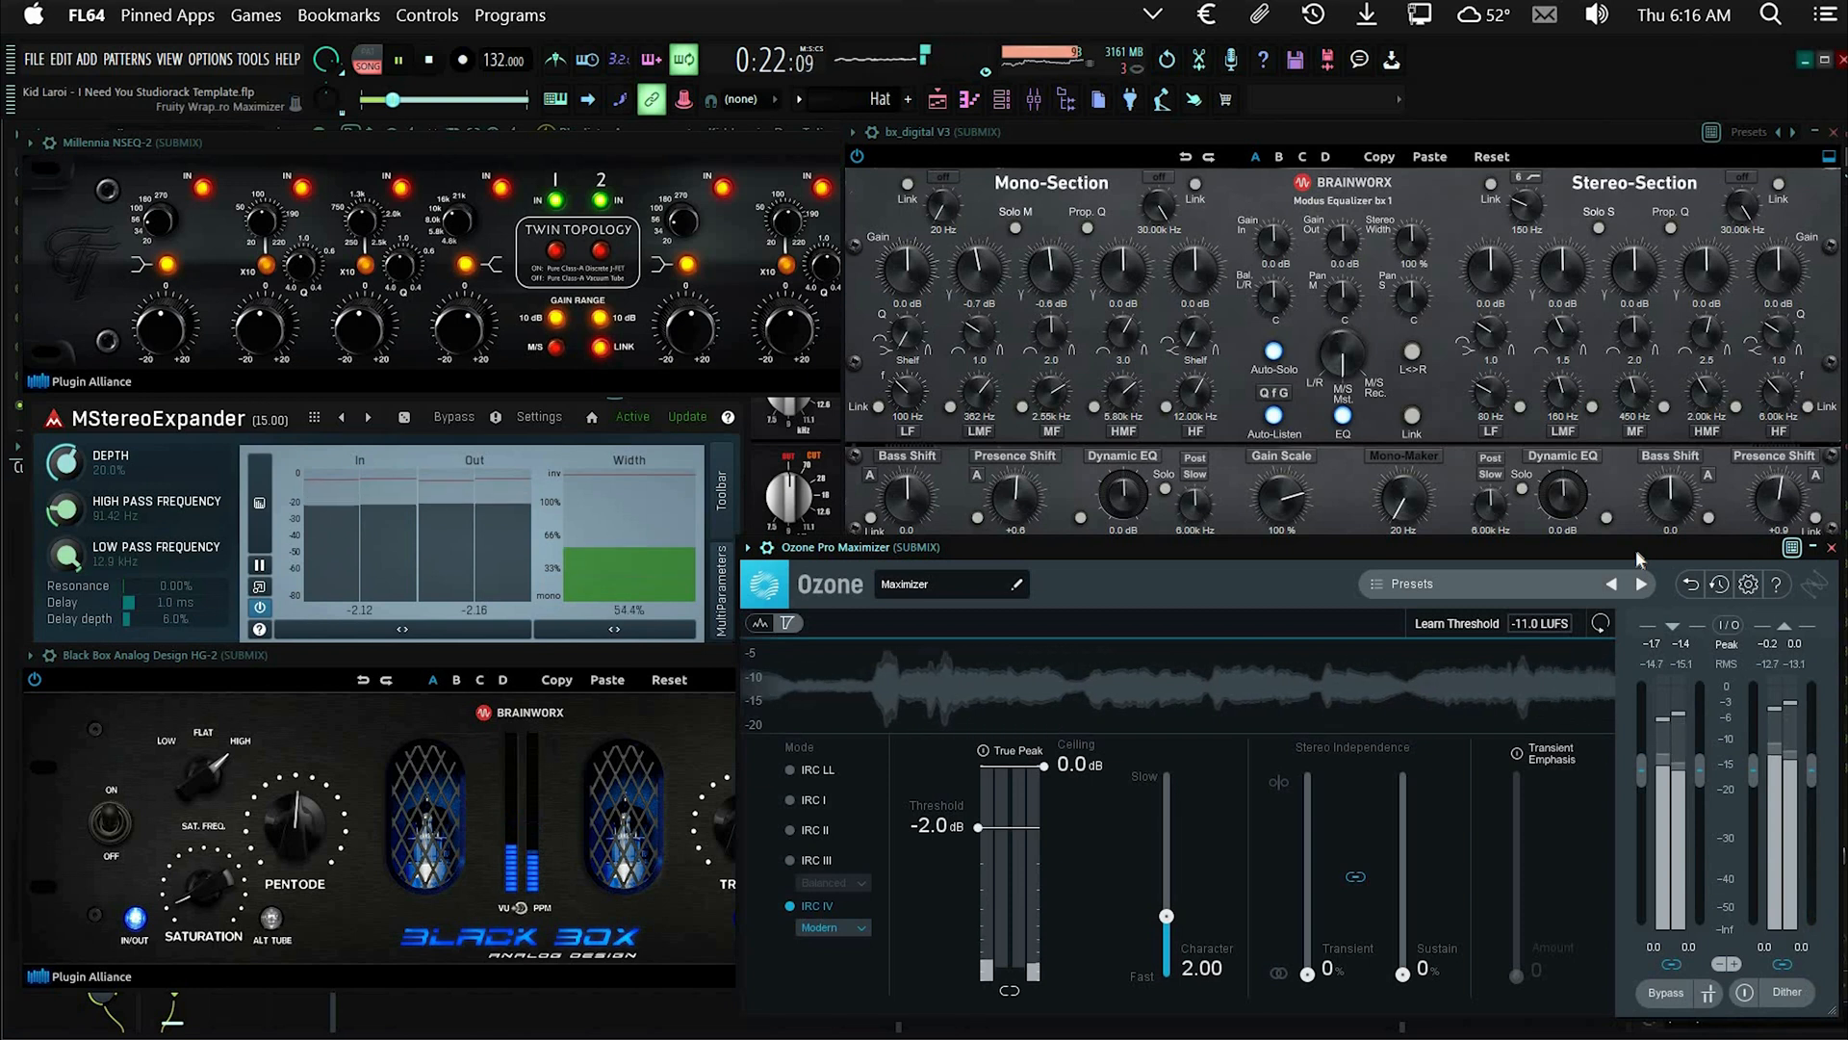
pyautogui.press('space')
pyautogui.press('space')
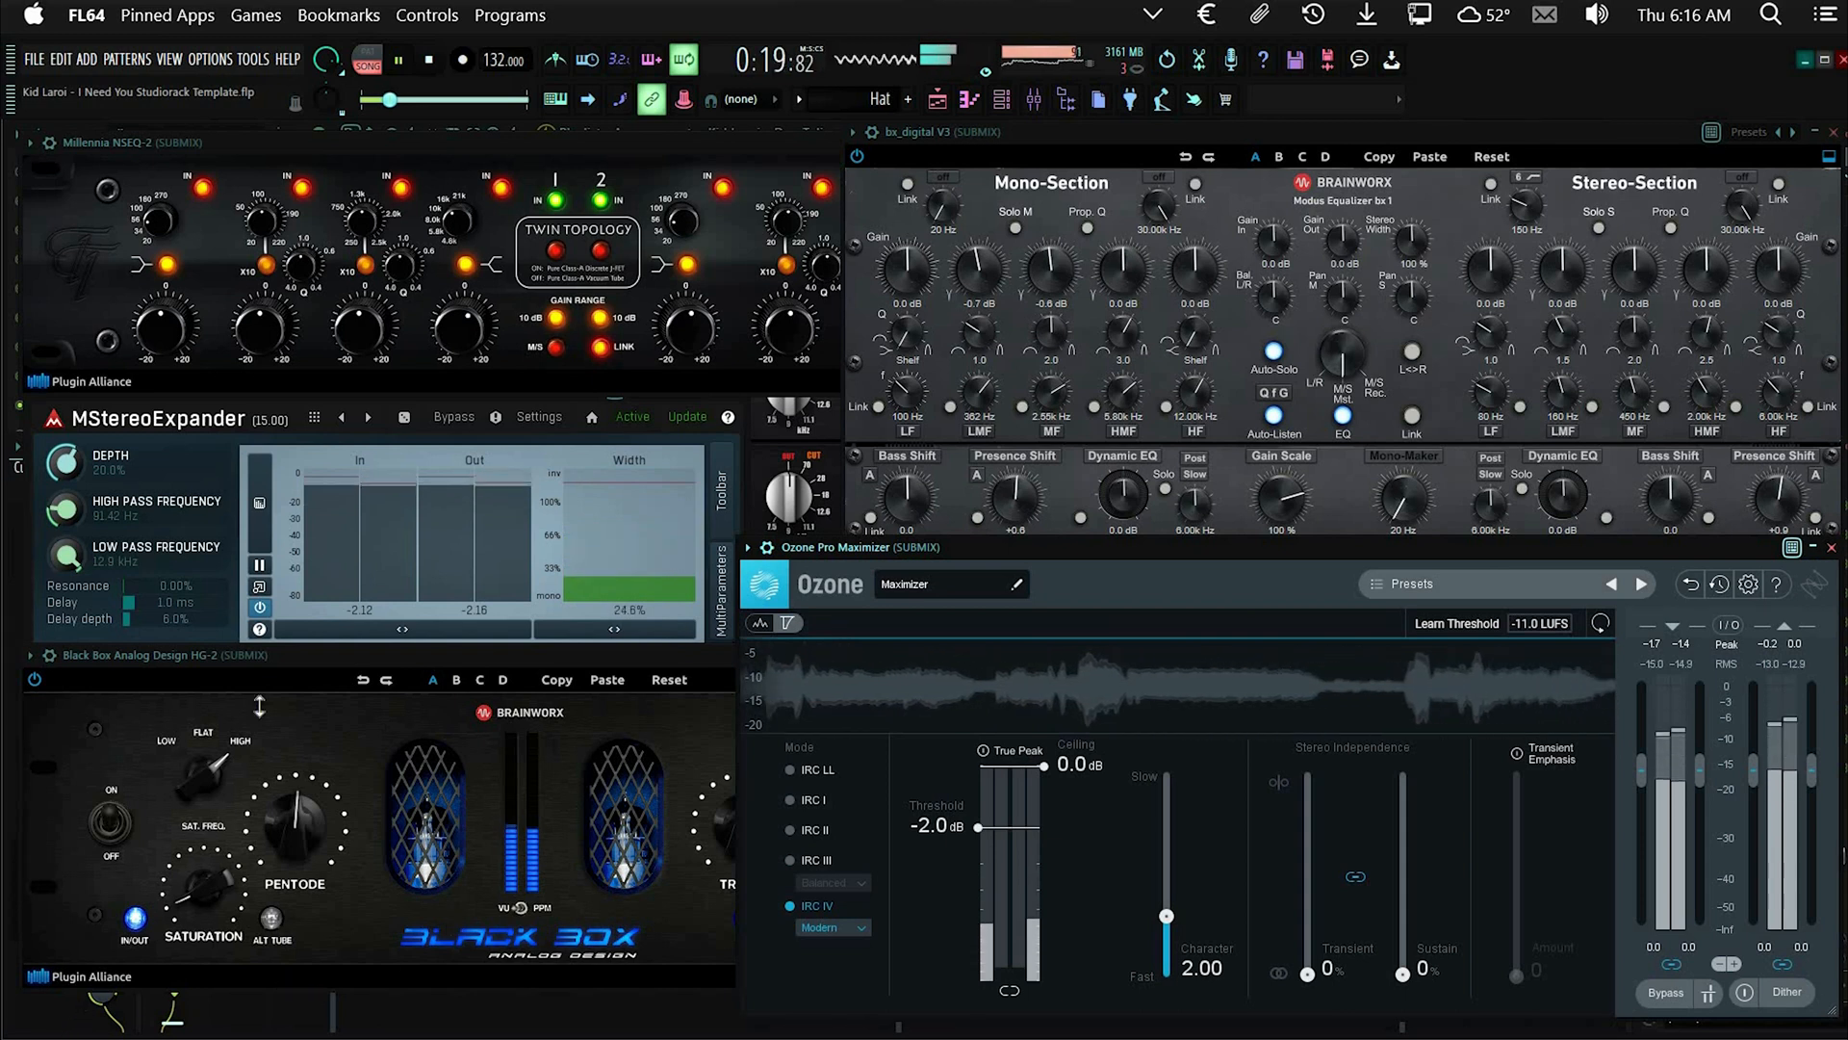
# Show the mixer, toggle the BEAT BUS track and replay the song through the SUBMIX chain
pyautogui.press('F9')
pyautogui.click(217, 516)
pyautogui.press('space')
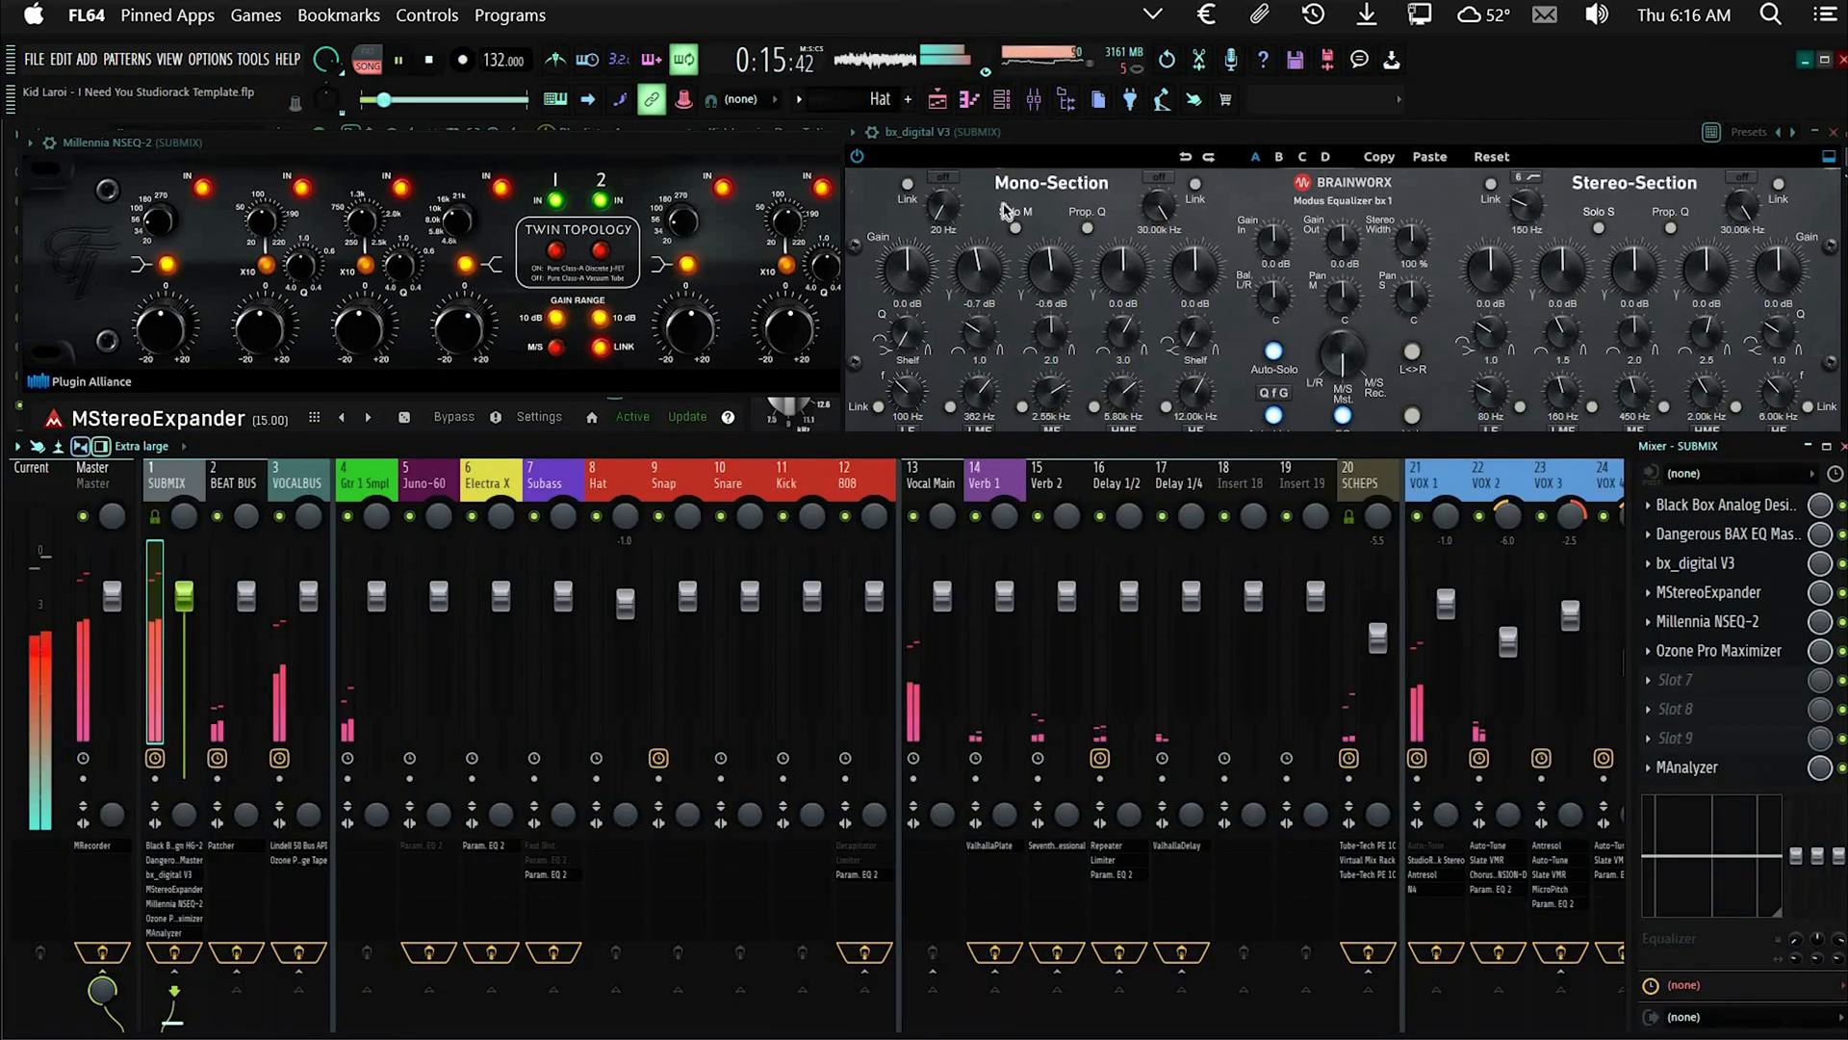
# Hide the mixer to reveal the SUBMIX plugin windows and stop playback
pyautogui.click(1033, 99)
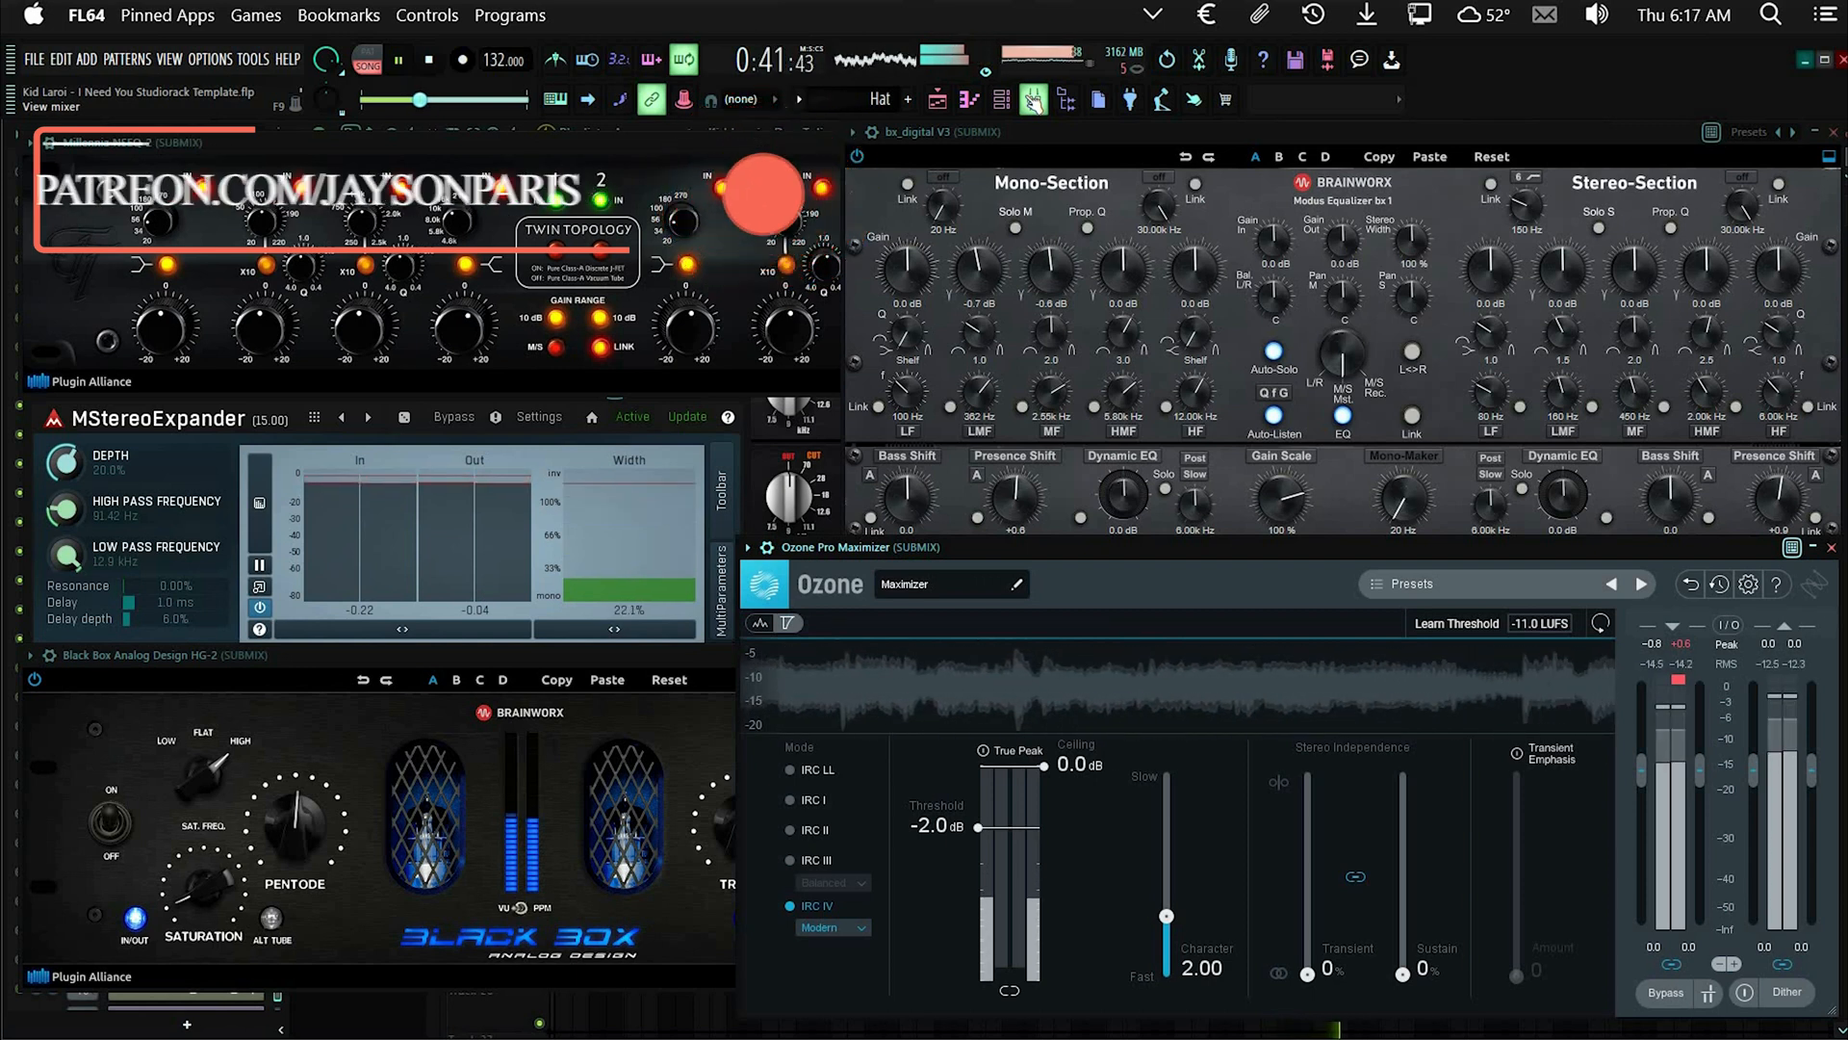
pyautogui.press('space')
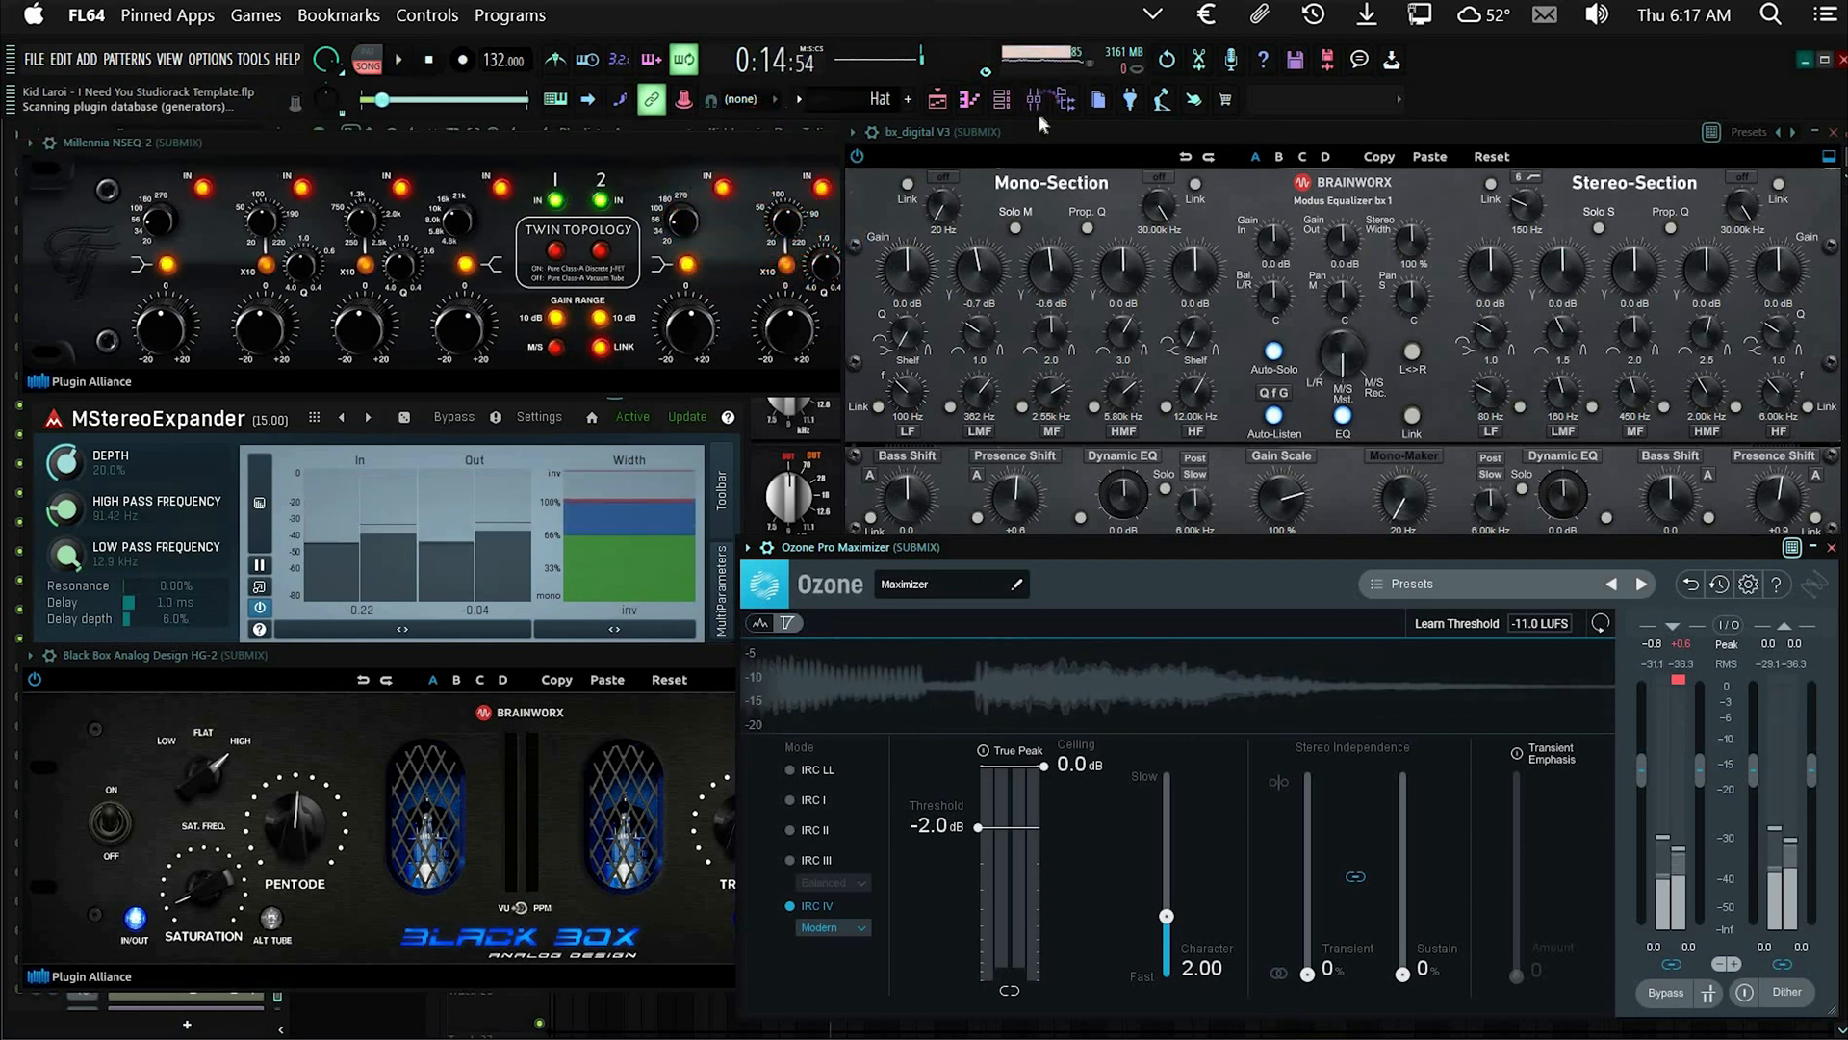